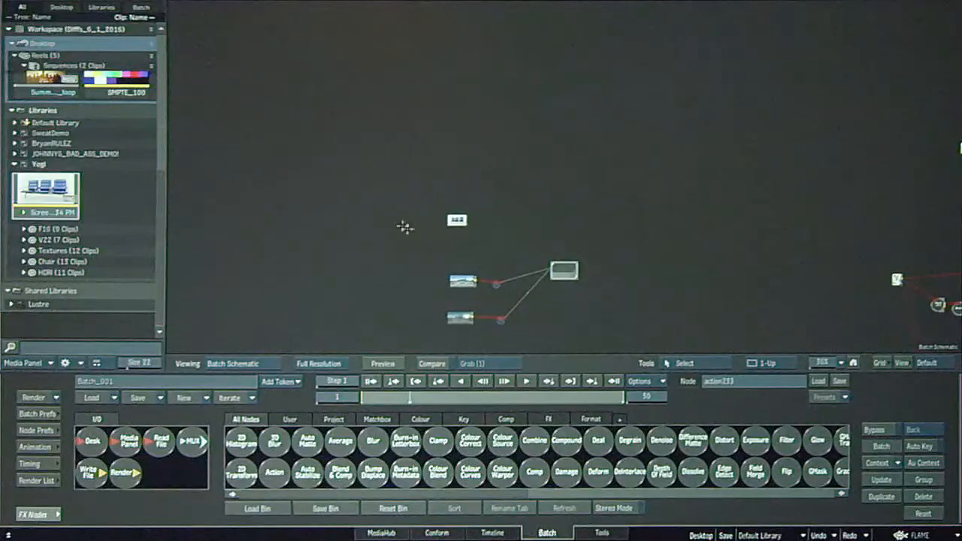
Browse the User and Matchbox collections of available batch nodes.
left_click_drag(499, 240, 473, 260)
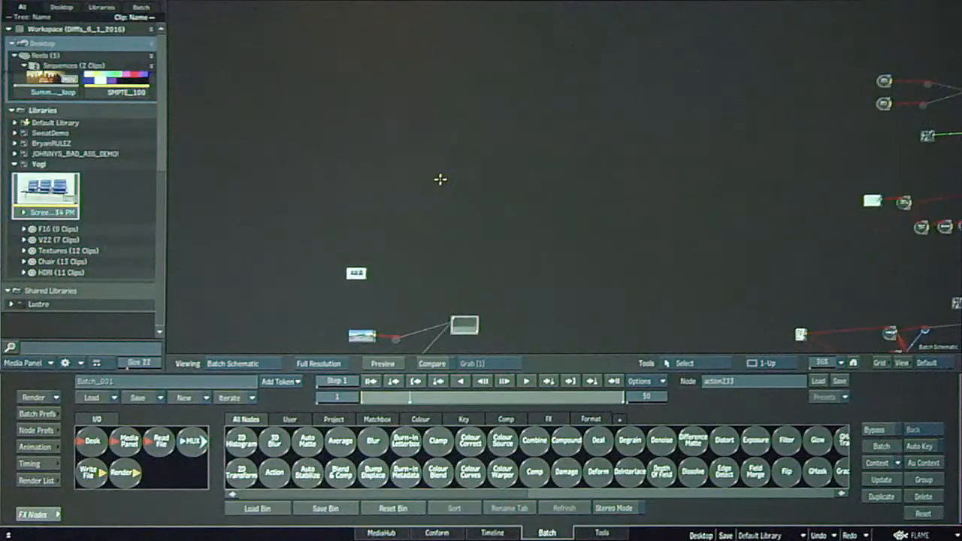
left_click_drag(548, 242, 475, 189)
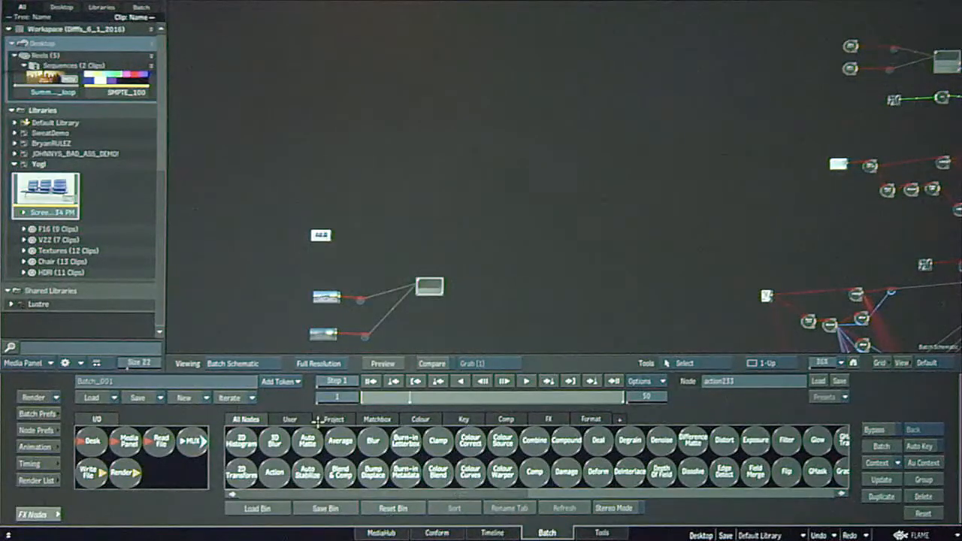
left_click(293, 420)
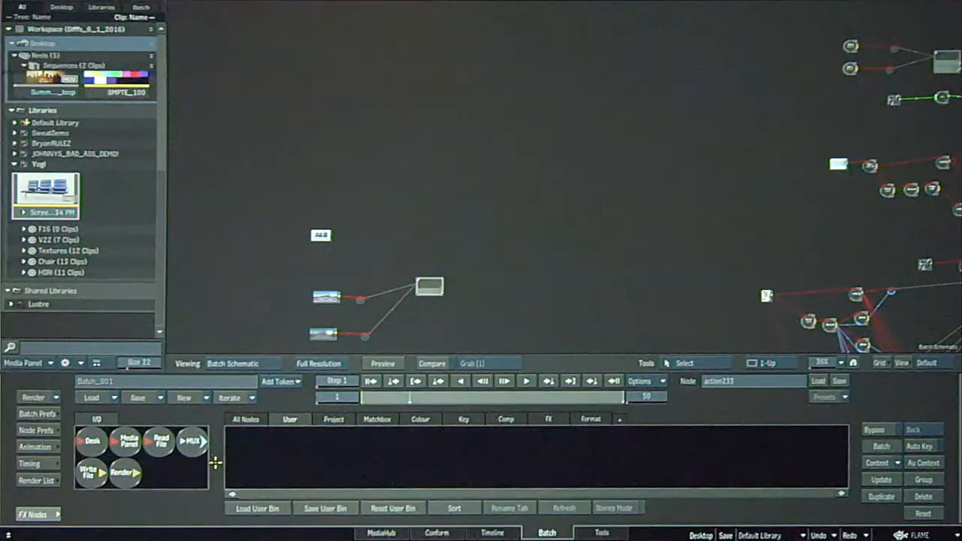
left_click(376, 419)
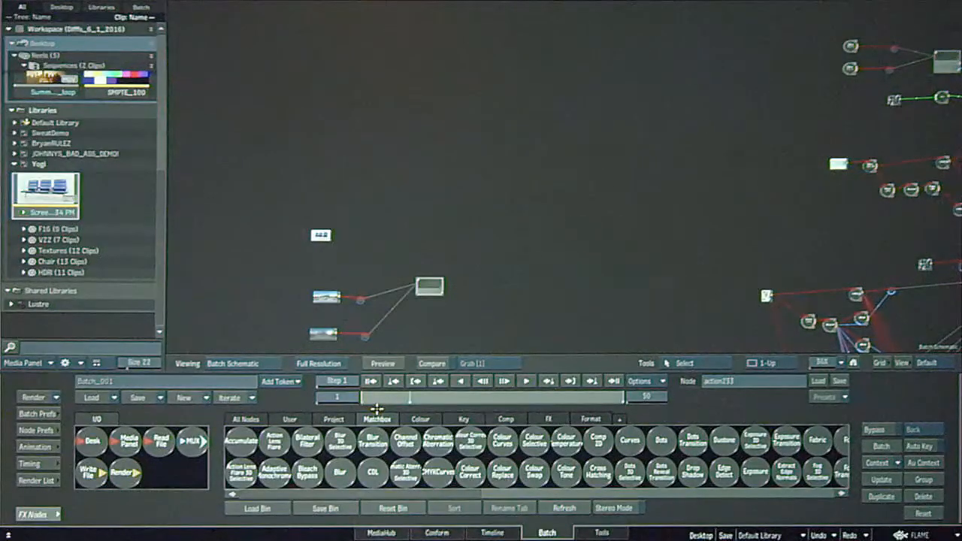
Display the aircraft Action node's result at 73% zoom, switch it to Live Preview and hide the object icons.
left_click_drag(571, 238, 476, 291)
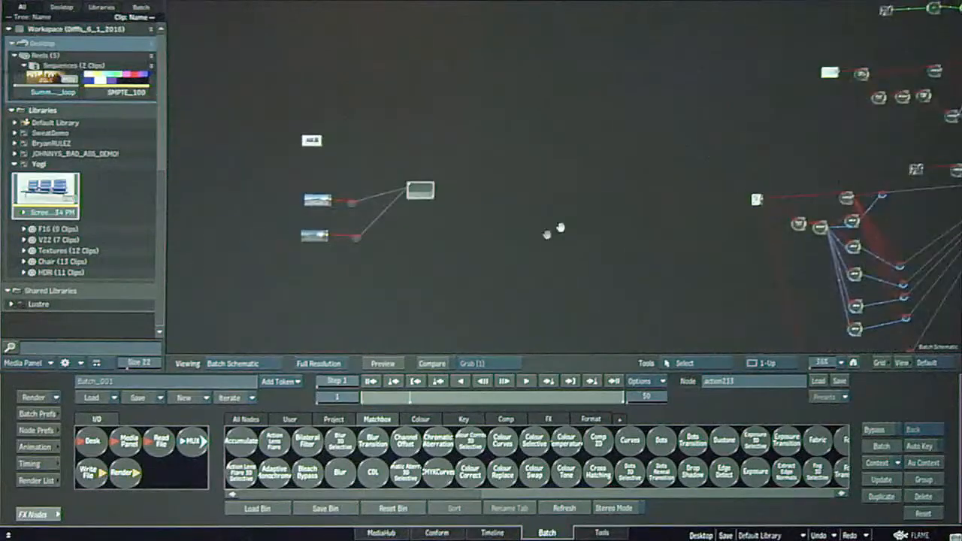
left_click(459, 264)
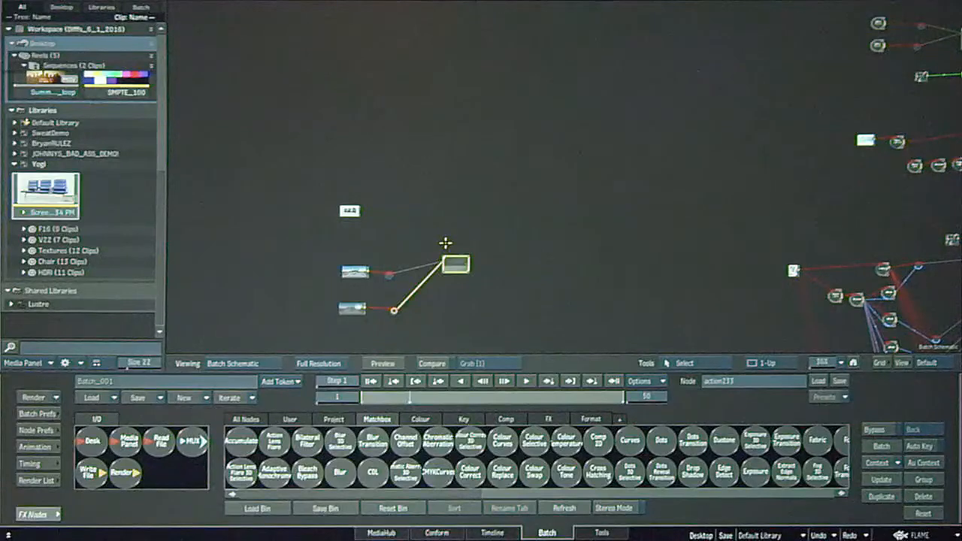
key("F4")
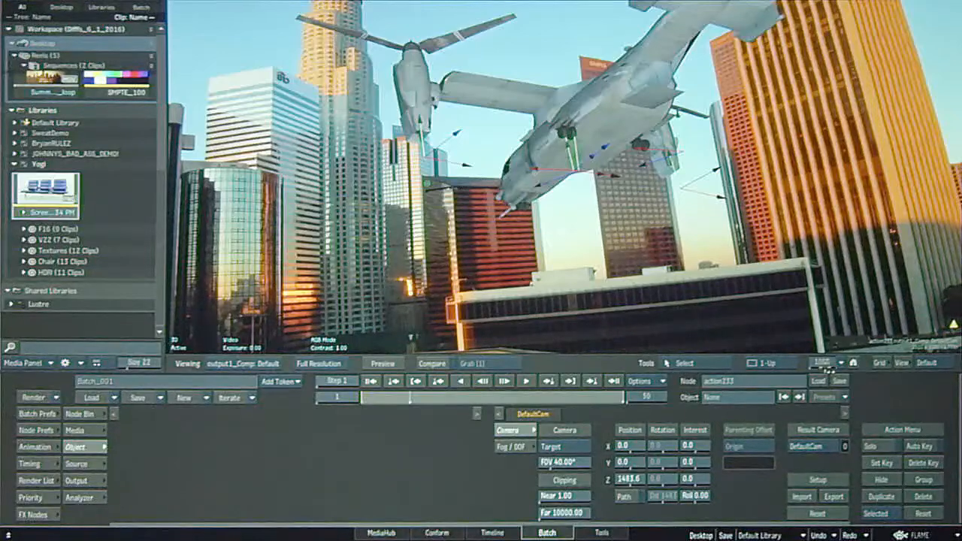
mouse_move(823, 364)
left_mouse_down()
mouse_move(798, 366)
mouse_move(827, 366)
left_mouse_up()
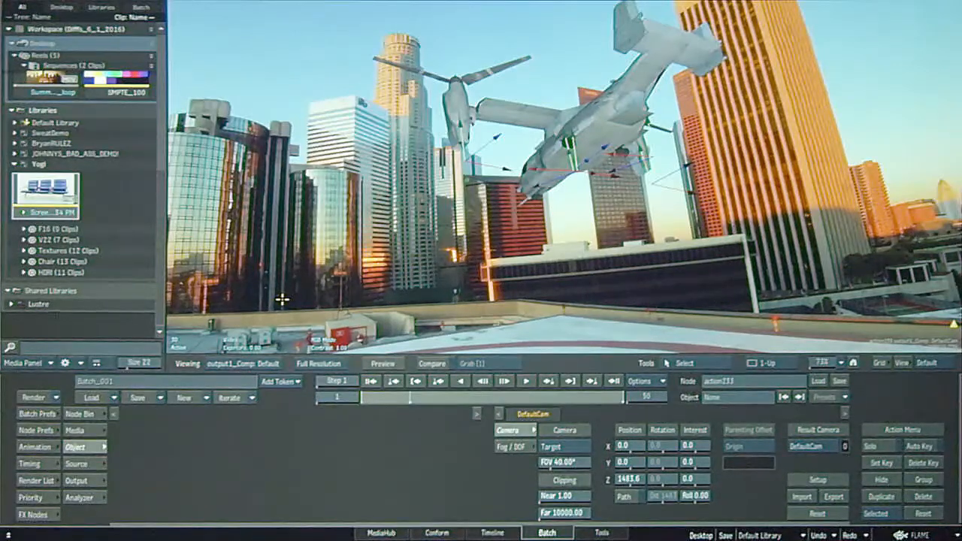
left_click(381, 364)
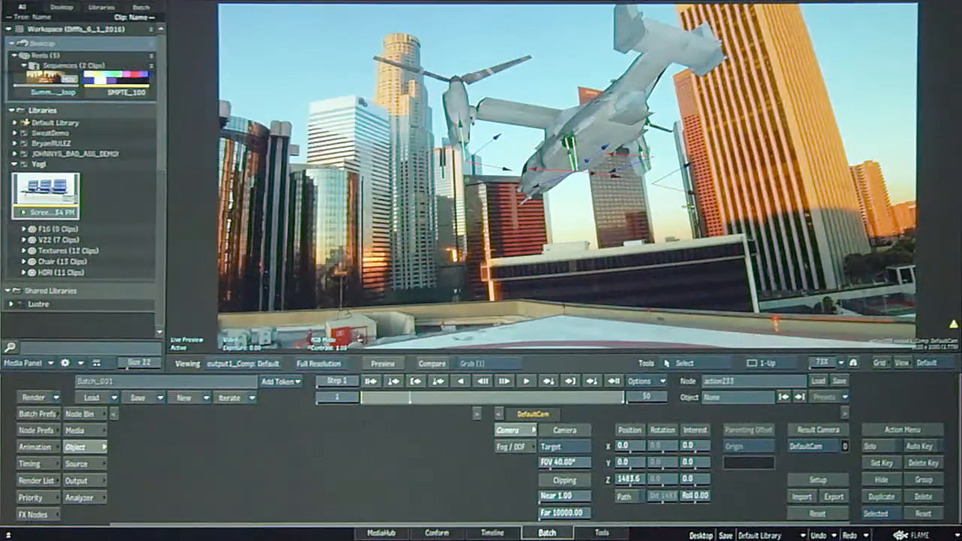
key("shift+i")
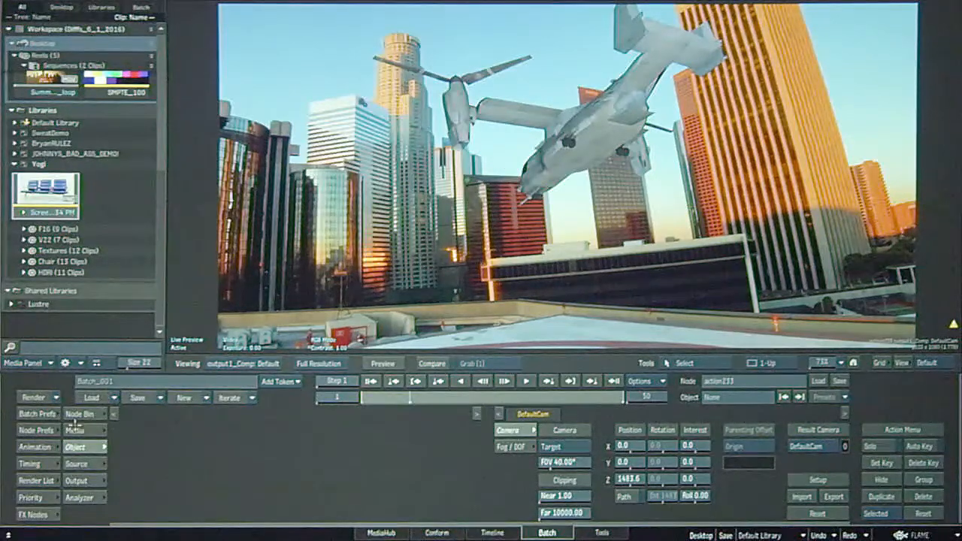
Inspect the Adaptive Degradation settings in the aircraft Action node's preferences.
left_click(42, 431)
left_click_drag(635, 462, 656, 497)
left_click(346, 413)
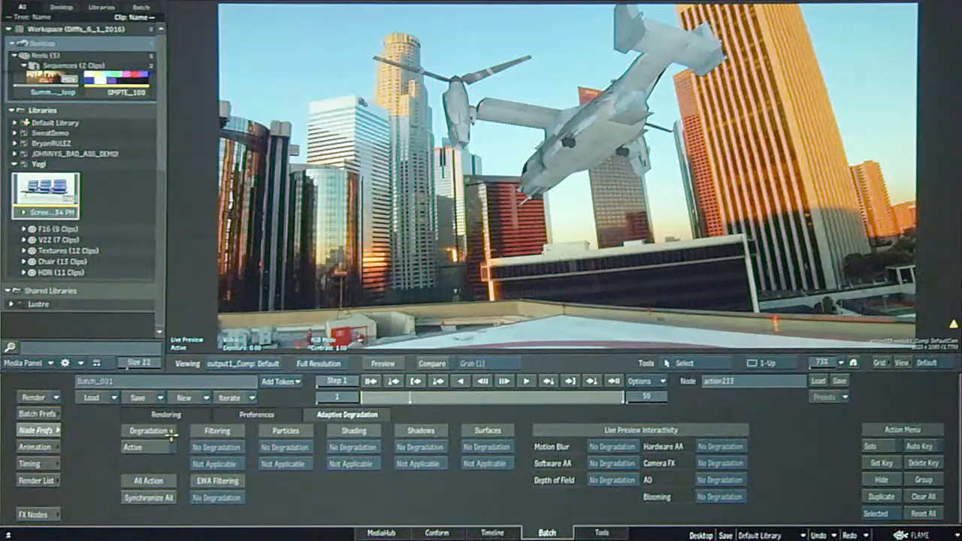
left_click(39, 430)
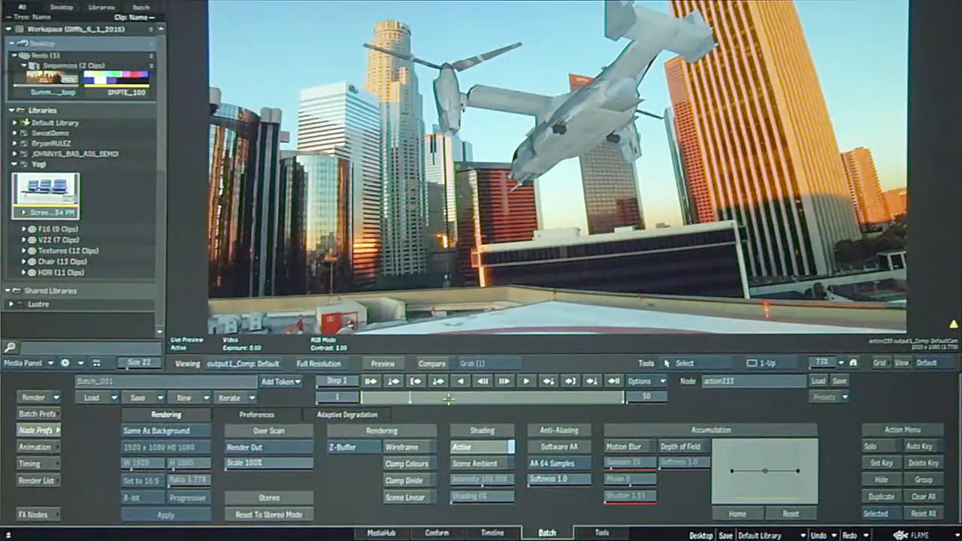
Enable motion blur for the aircraft Action node and raise its sample count to 25.
key("shift+m")
left_click(381, 404)
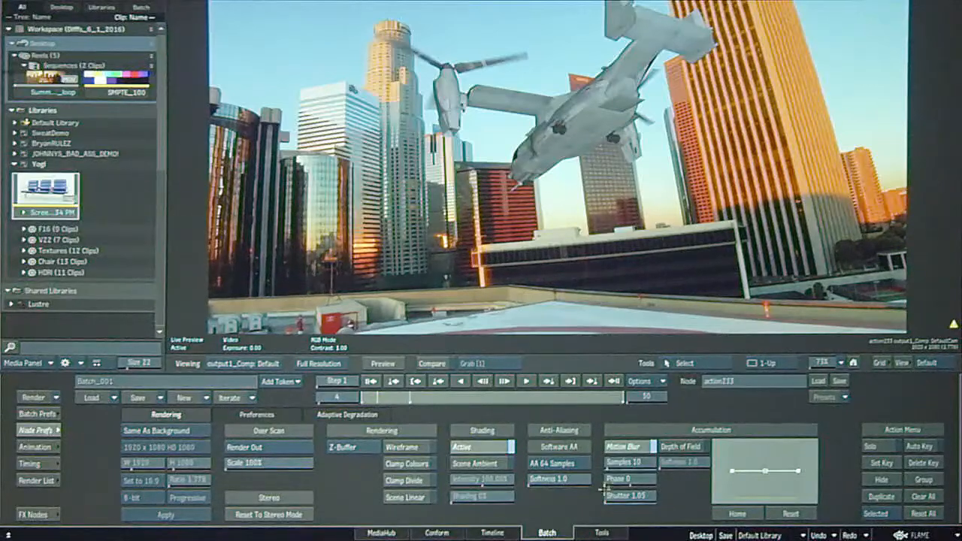
left_click_drag(614, 464, 631, 472)
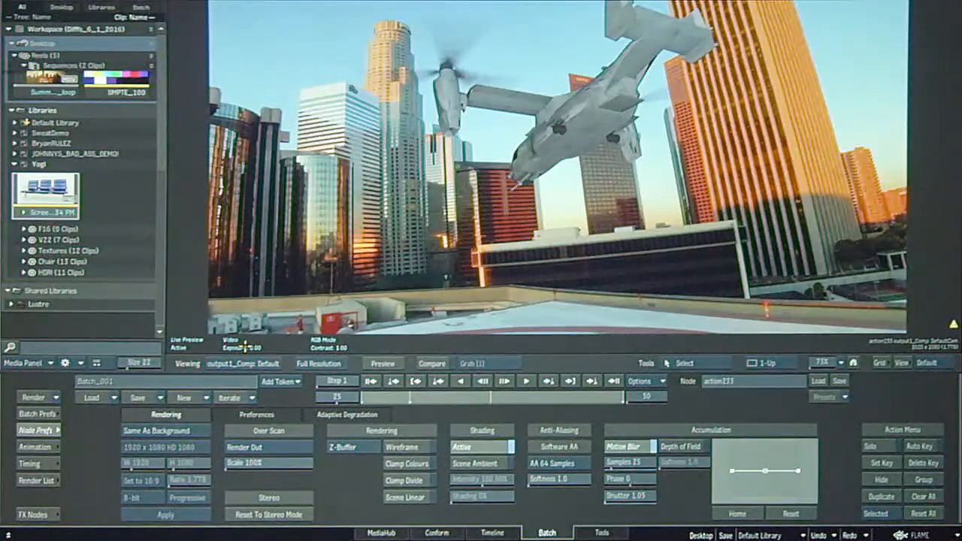
Check the aircraft setup in the batch schematic, return to its result and show the Adaptive Degradation settings.
key("F4")
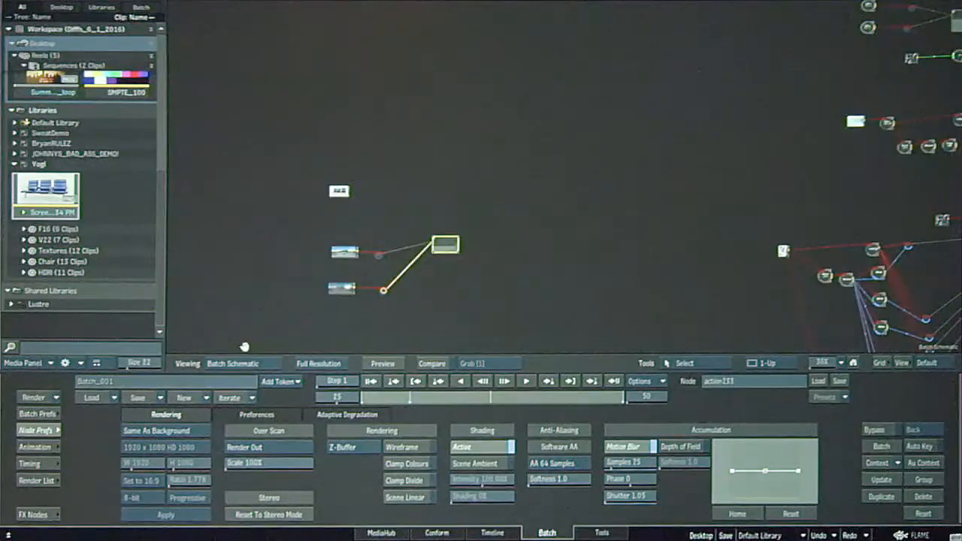
left_click_drag(575, 211, 461, 277)
left_click_drag(514, 296, 552, 245)
key("F4")
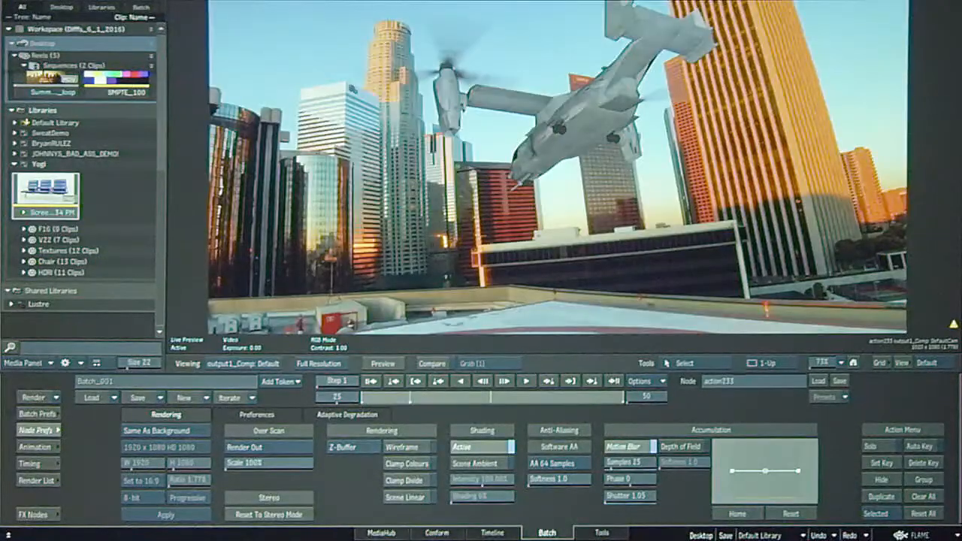
left_click(359, 414)
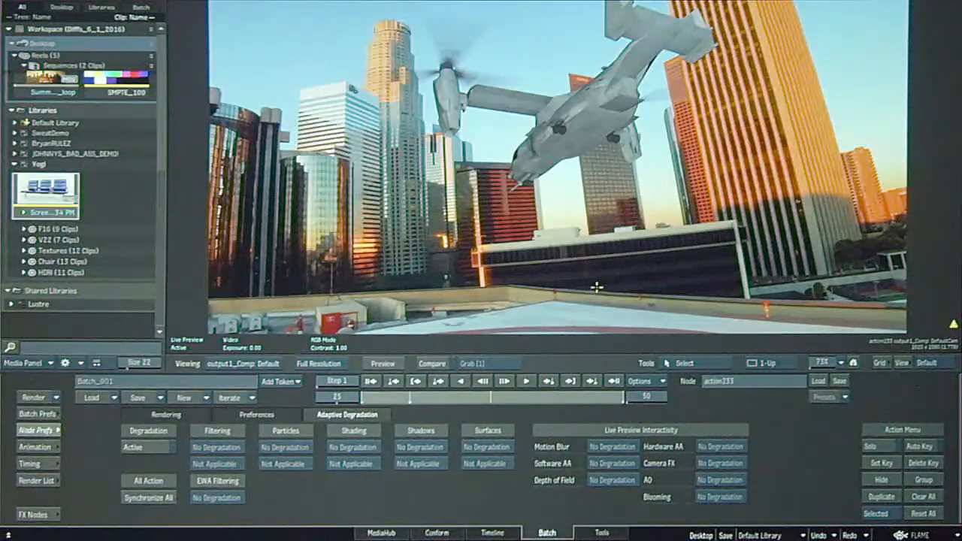
Find the Action node with the sphere and cylinders on a checkered floor and display its result.
key("Escape")
left_click_drag(655, 245, 556, 174)
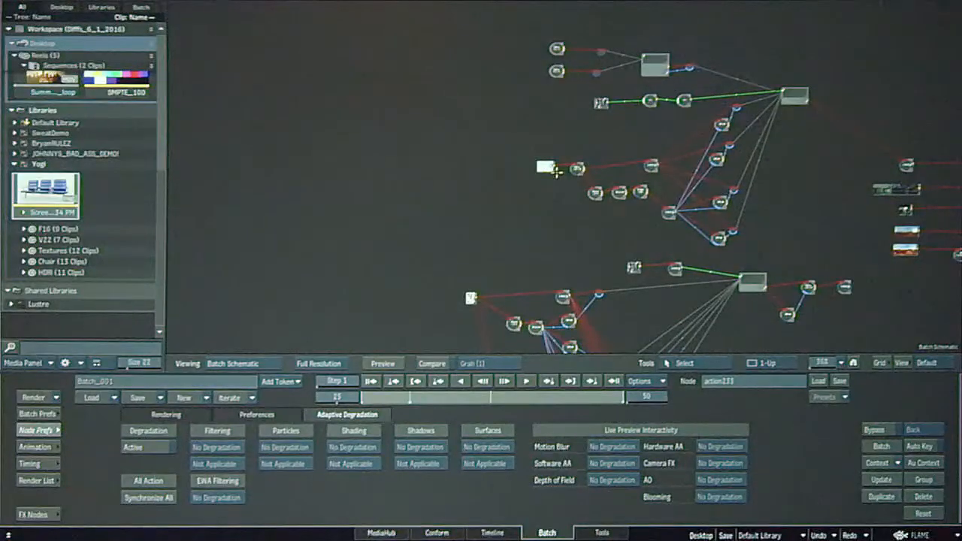
mouse_move(623, 238)
left_mouse_down()
mouse_move(528, 262)
mouse_move(553, 255)
left_mouse_up()
mouse_move(718, 265)
left_mouse_down()
mouse_move(658, 236)
mouse_move(699, 203)
mouse_move(663, 275)
left_mouse_up()
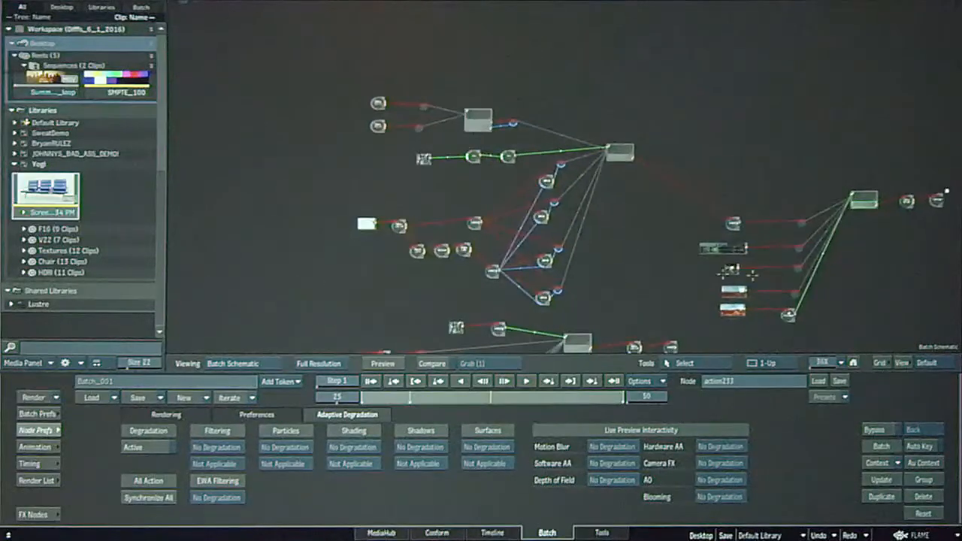
left_click_drag(686, 34, 684, 346)
left_click_drag(712, 188, 750, 209)
left_click(493, 200)
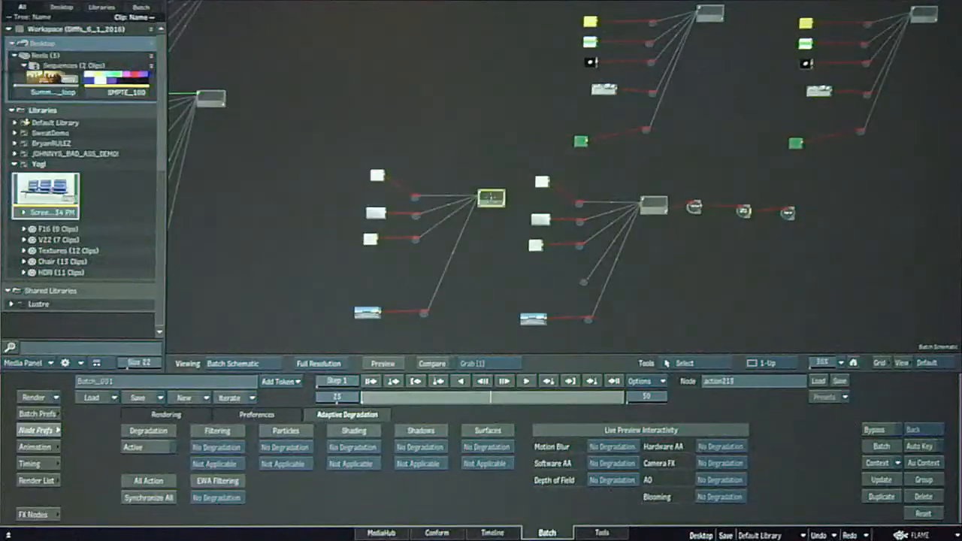
key("F4")
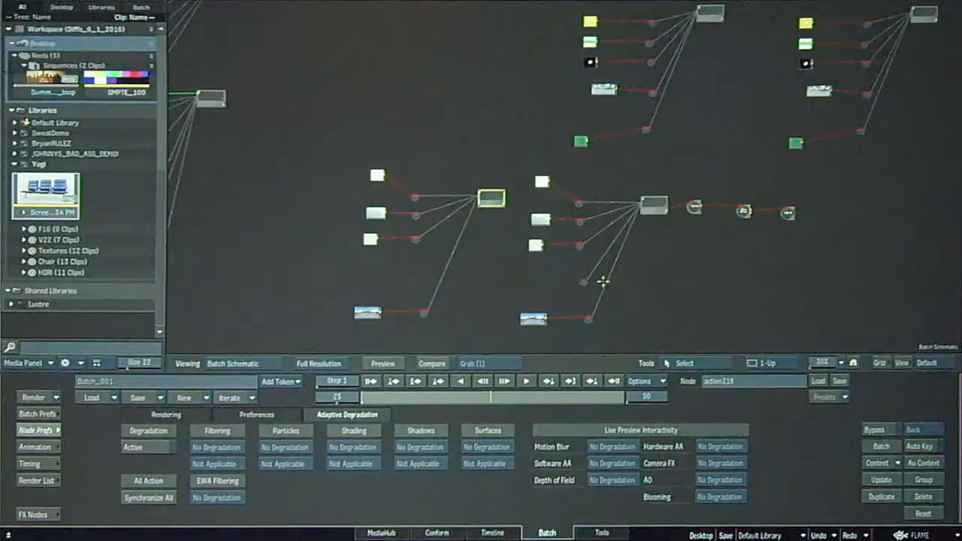
Display the result of action168, the neighbouring Action node feeding the Matchbox, Colour Warper and Regrain chain.
key("F4")
left_click(652, 206)
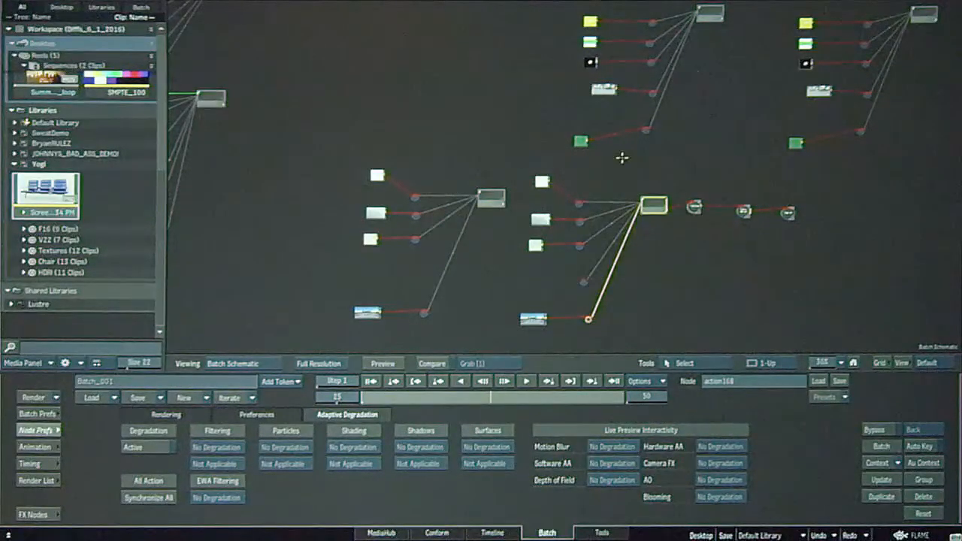
key("F4")
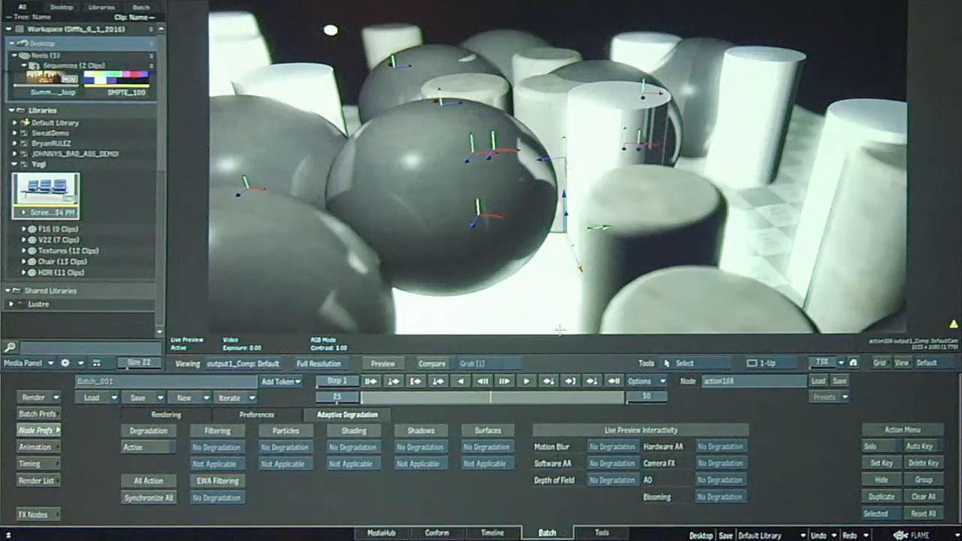
Scrub the spheres and cylinders scene to frame 26 and orbit its camera.
left_click(371, 381)
left_click_drag(413, 398, 427, 396)
left_click_drag(514, 402, 547, 401)
key("o")
left_click_drag(651, 205, 579, 234)
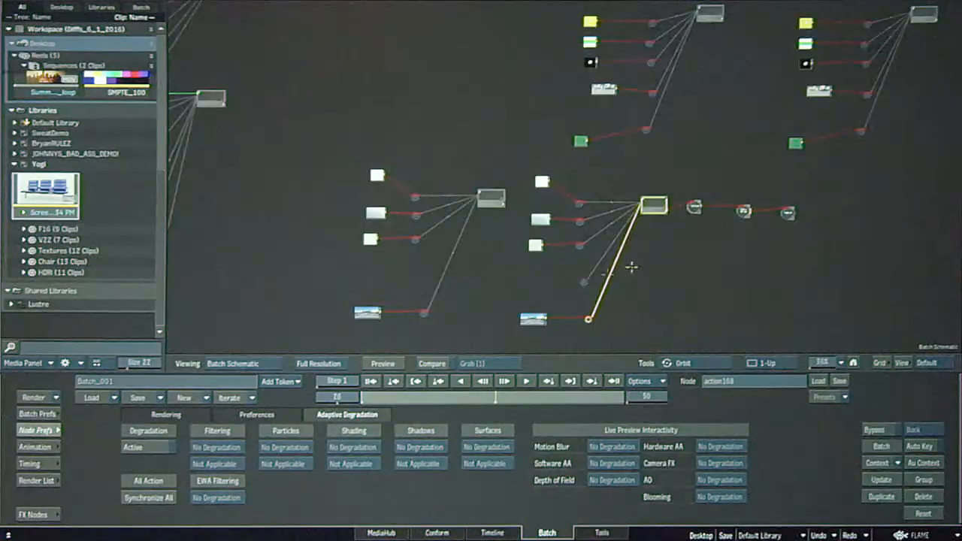
Select the action168 node in the batch schematic and show its rendering preferences.
left_click(525, 344)
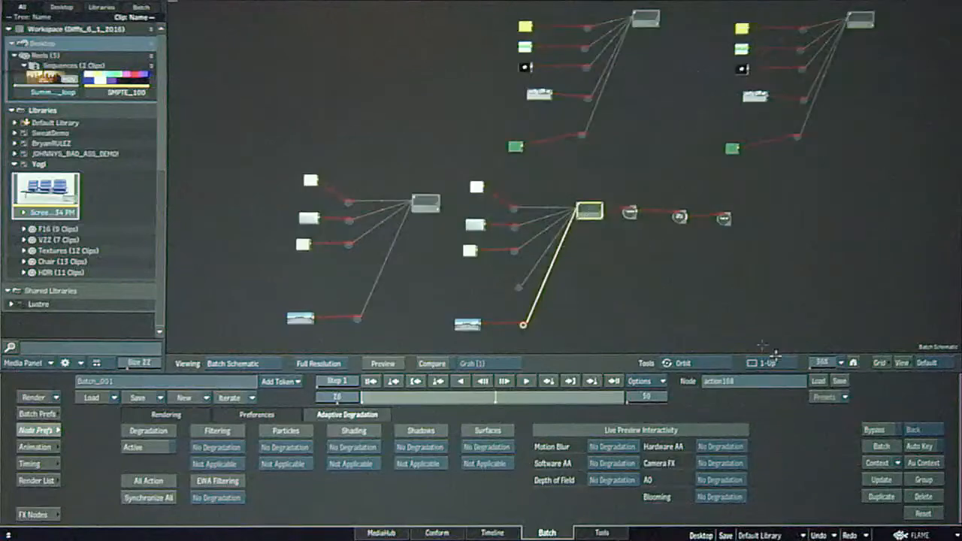
left_click_drag(827, 364, 864, 364)
left_click_drag(767, 302, 549, 214)
left_click_drag(515, 174, 532, 173)
left_click(424, 176)
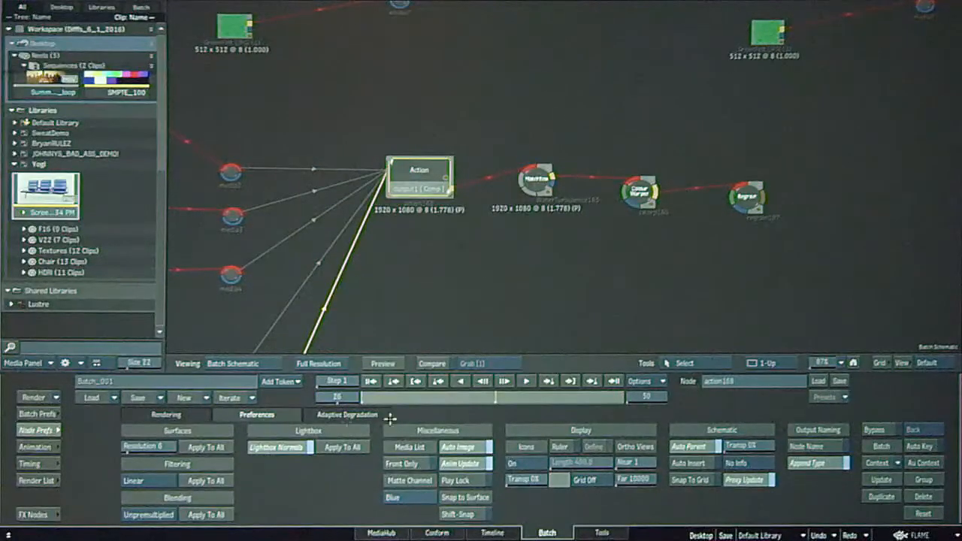
left_click(184, 415)
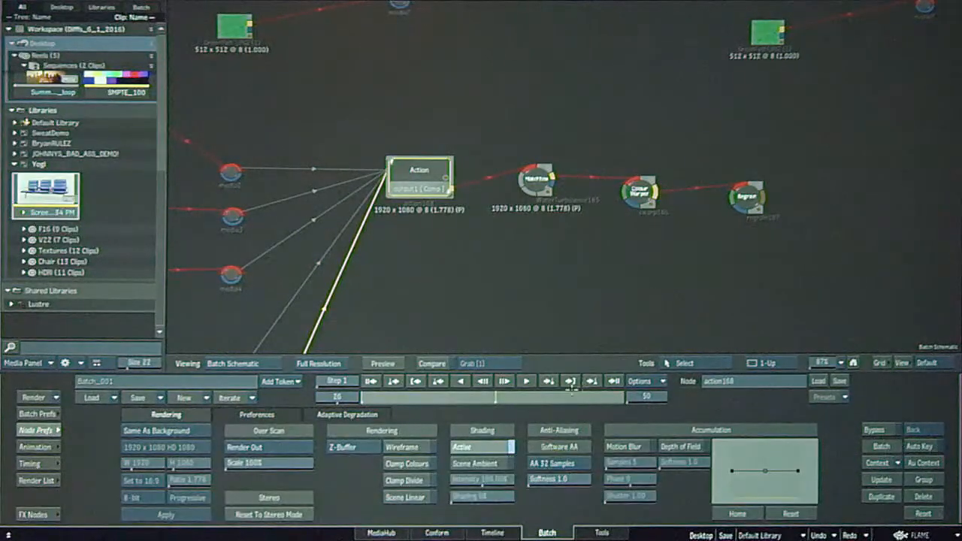
Move the Colour Warper and Regrain nodes into line with the Matchbox node in the schematic.
left_click_drag(637, 190, 634, 181)
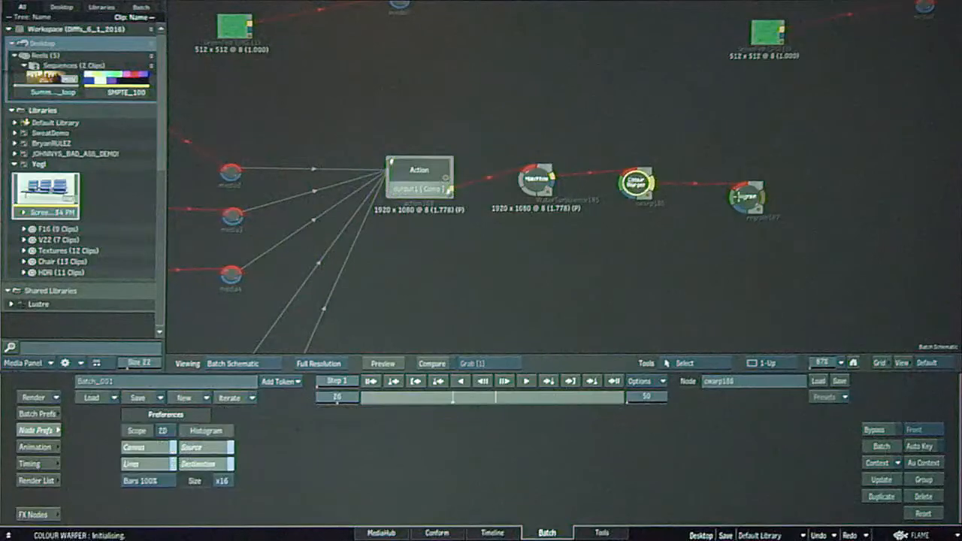
left_click_drag(743, 197, 739, 186)
left_click(533, 184)
Activate adaptive degradation in the preferences of the action168 node.
left_click(426, 178)
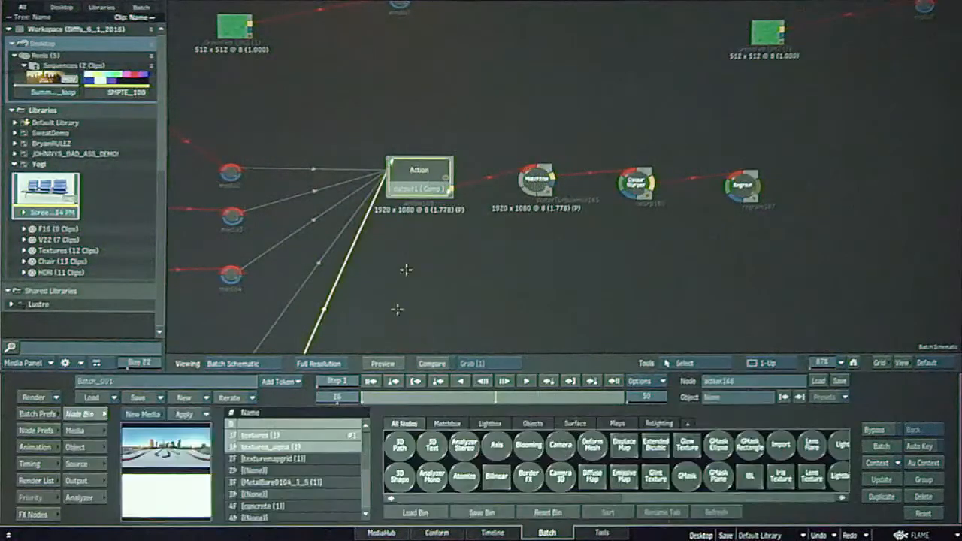
left_click(36, 430)
left_click(346, 413)
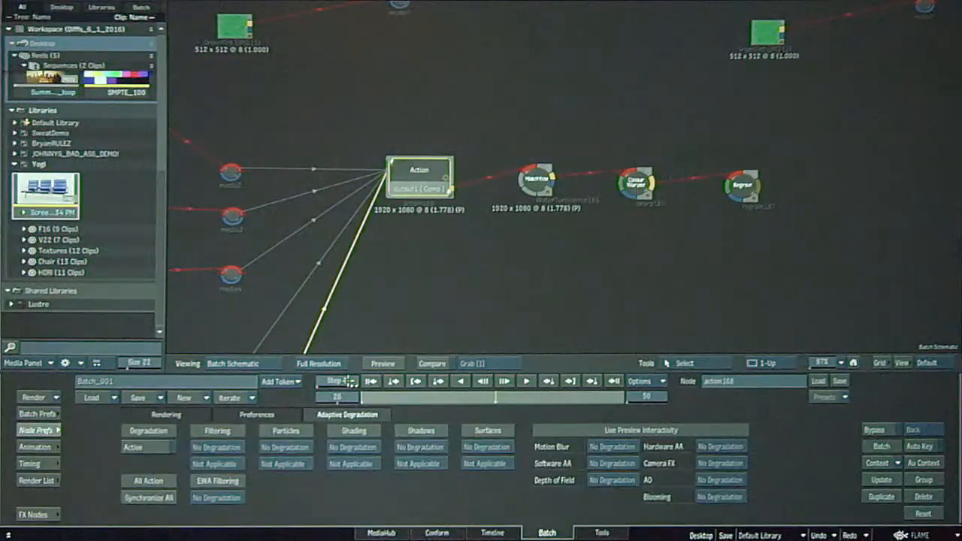
left_click(142, 446)
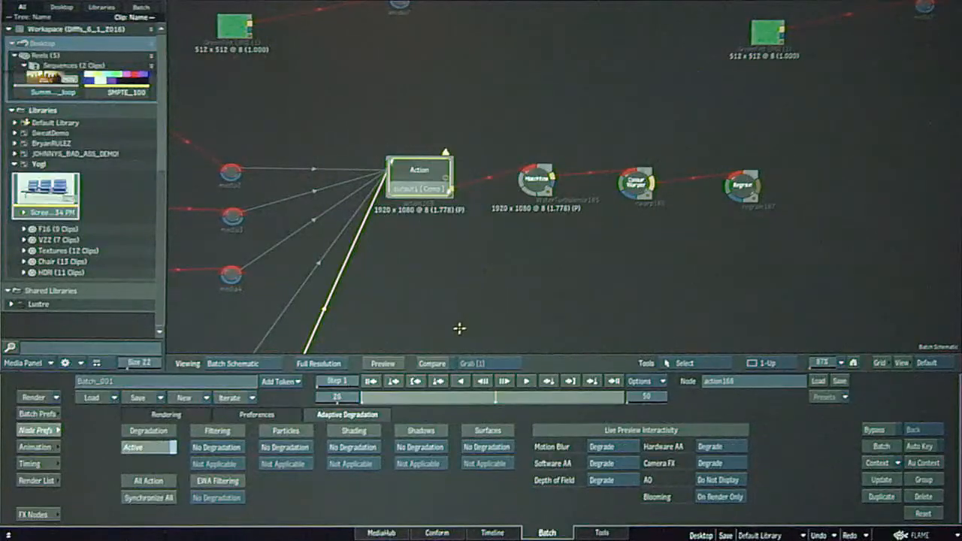
Compare the action168 scene with Live Preview on and off while adaptive degradation is active.
key("F4")
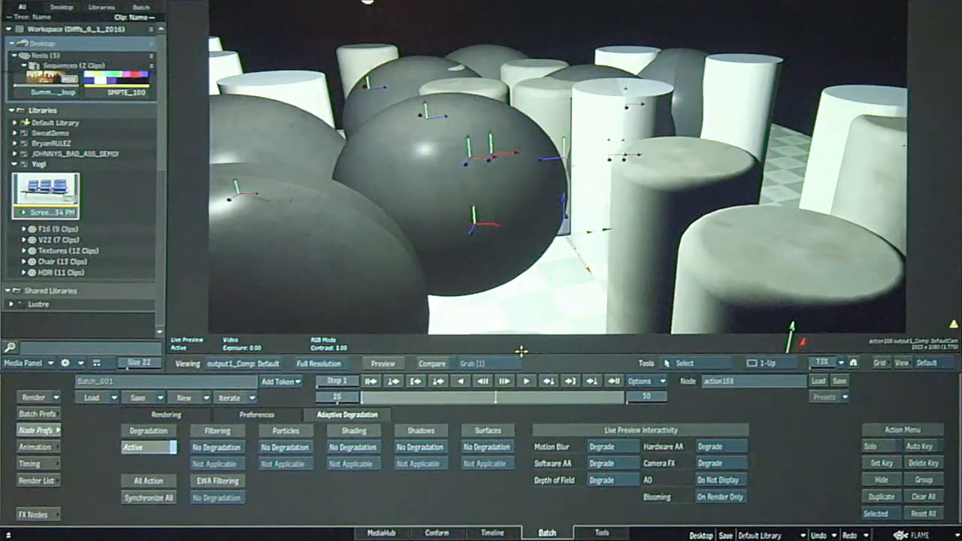
left_click(385, 364)
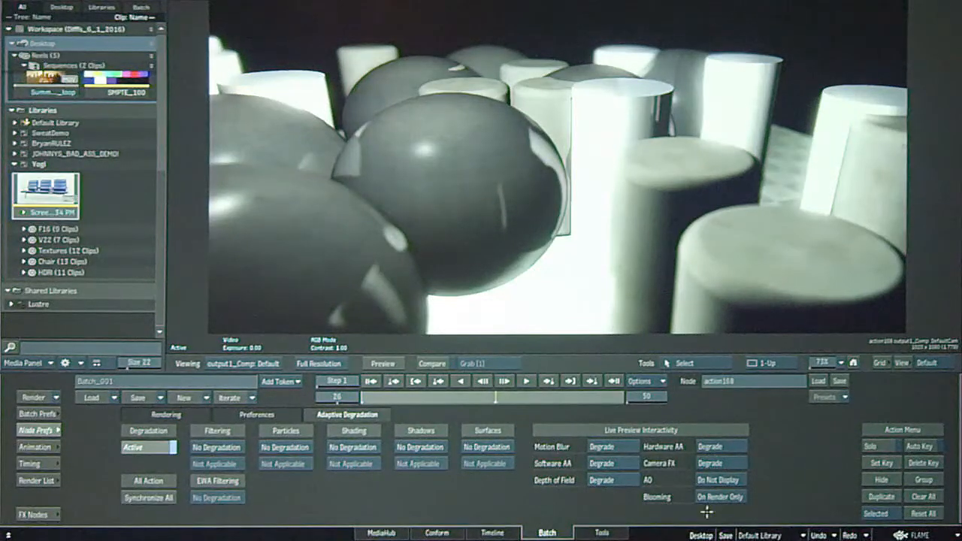
left_click(153, 450)
left_click(154, 450)
key("Escape")
Select the WaterTurbulence Matchbox node in the schematic and show the batch rendering preferences.
key("Escape")
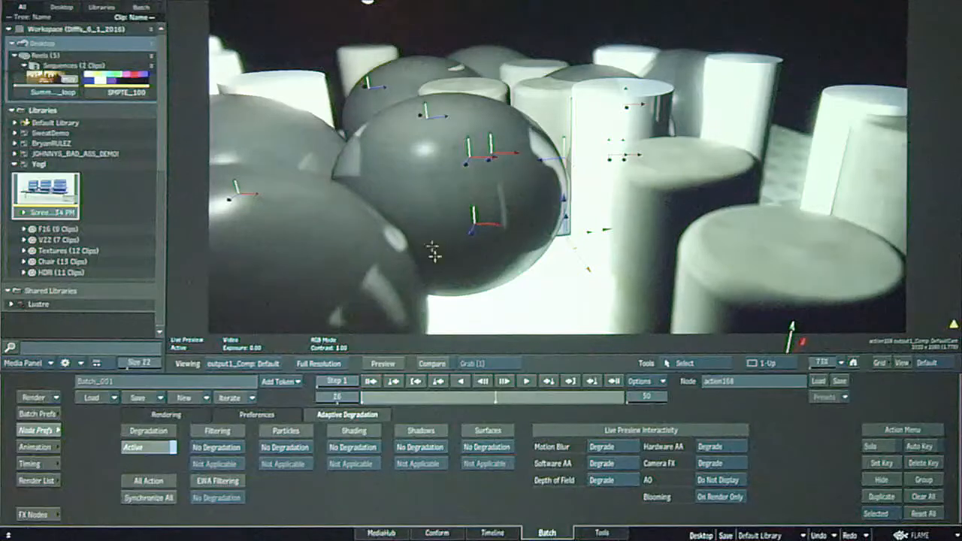
key("Escape")
left_click(536, 180)
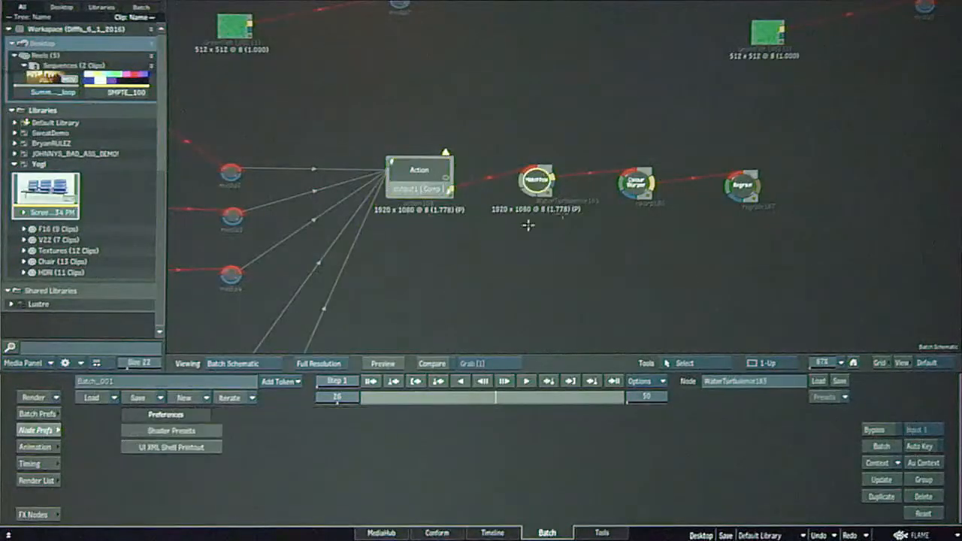
left_click(38, 414)
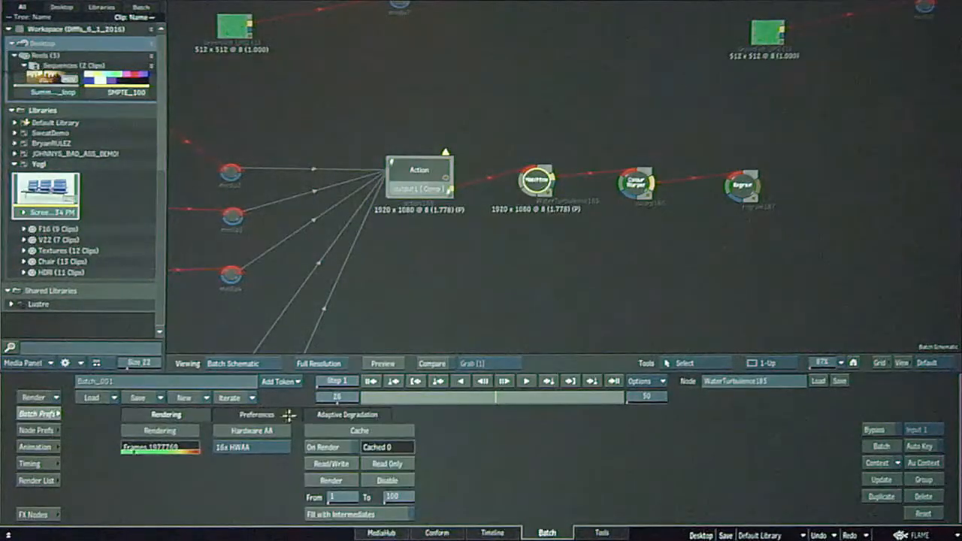
Show the batch adaptive degradation preferences and keep the propagation option on Propagate Degradation.
left_click(325, 416)
left_click(174, 447)
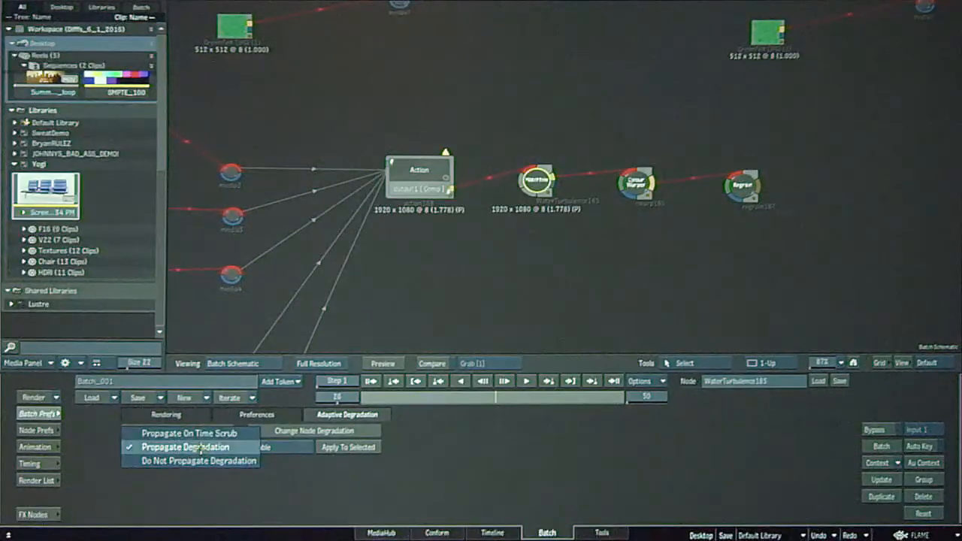
left_click(200, 448)
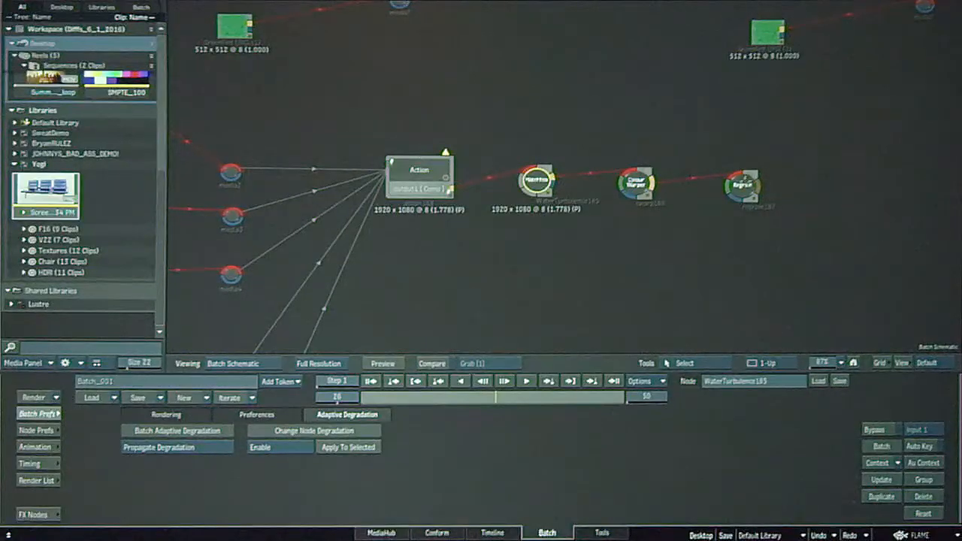
View the result of the Colour Warper node and scrub the timeline back to frame 18 to check the propagated degradation.
left_click(636, 183)
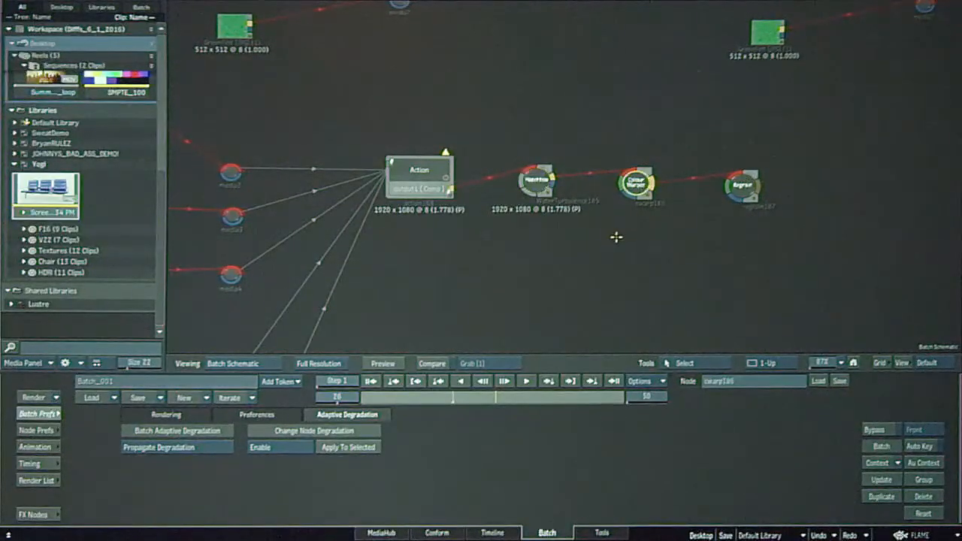
key("F4")
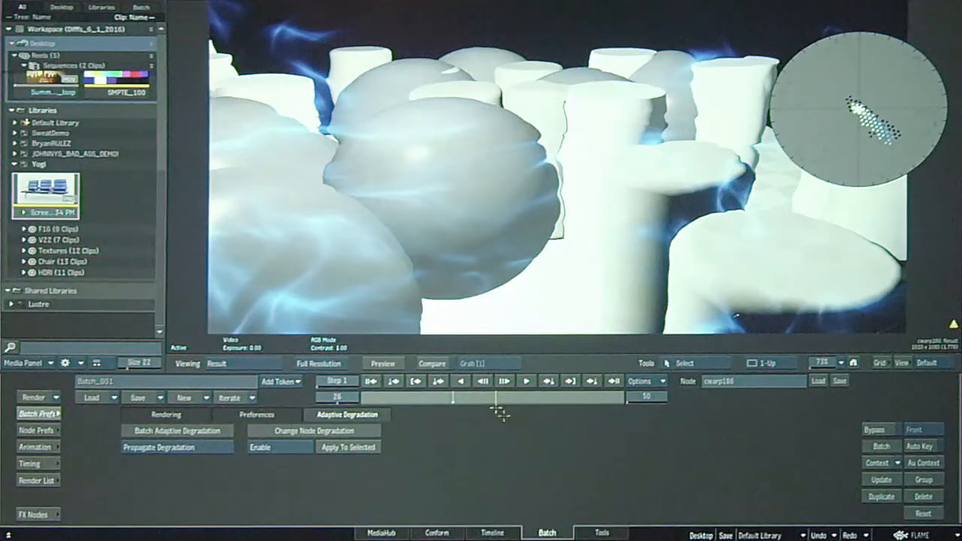
left_click(392, 362)
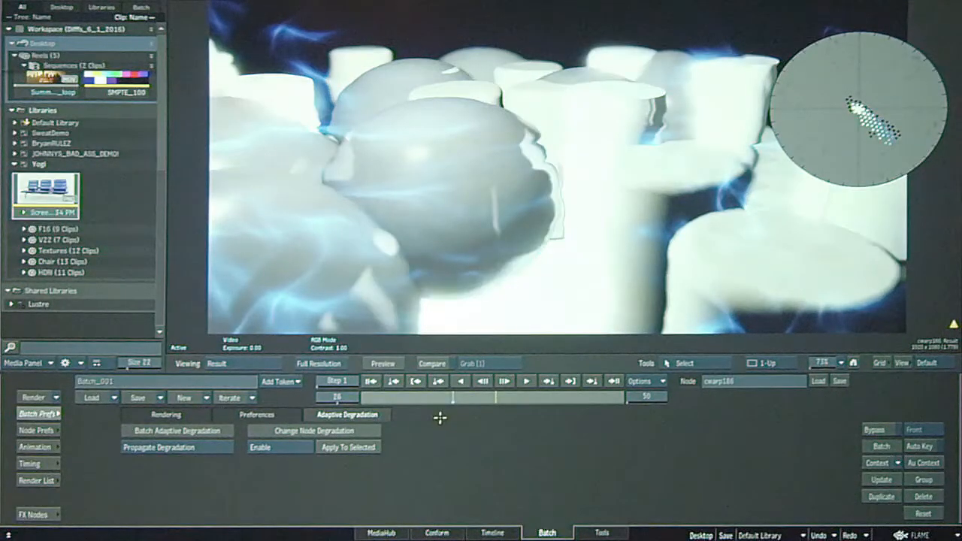
mouse_move(397, 398)
left_mouse_down()
mouse_move(436, 404)
mouse_move(387, 398)
left_mouse_up()
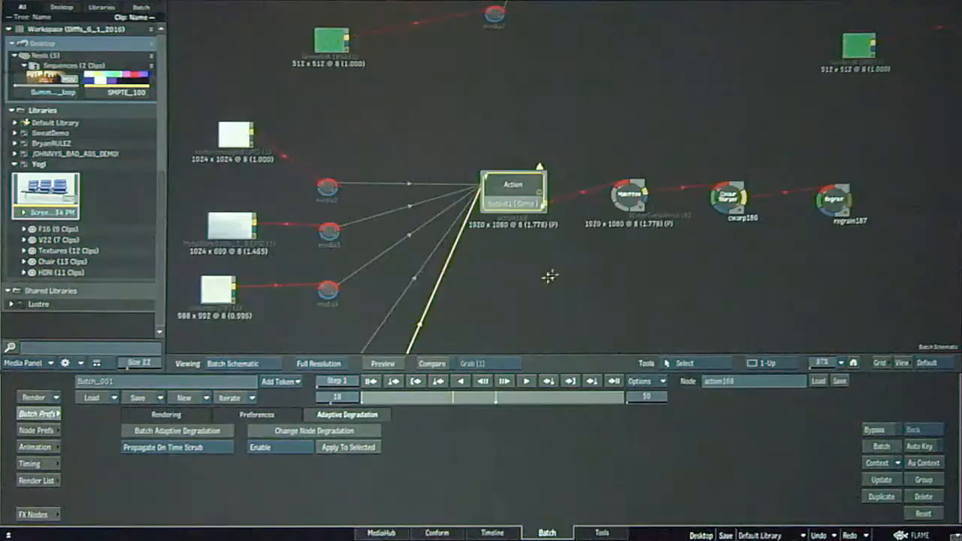
View the action168 scene output and return the timeline to the first frame.
double_click(520, 192)
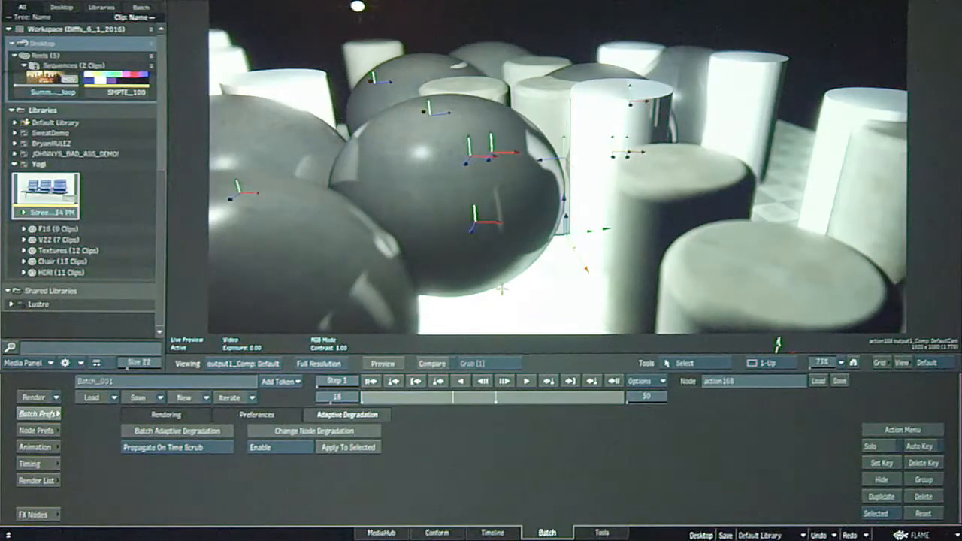
left_click(372, 381)
key("Escape")
Open the action184 node fed by the pool ball textures and display its Comp output.
left_click_drag(553, 256, 542, 314)
left_click_drag(567, 53, 520, 301)
left_click_drag(570, 177, 457, 179)
left_click_drag(530, 211, 522, 218)
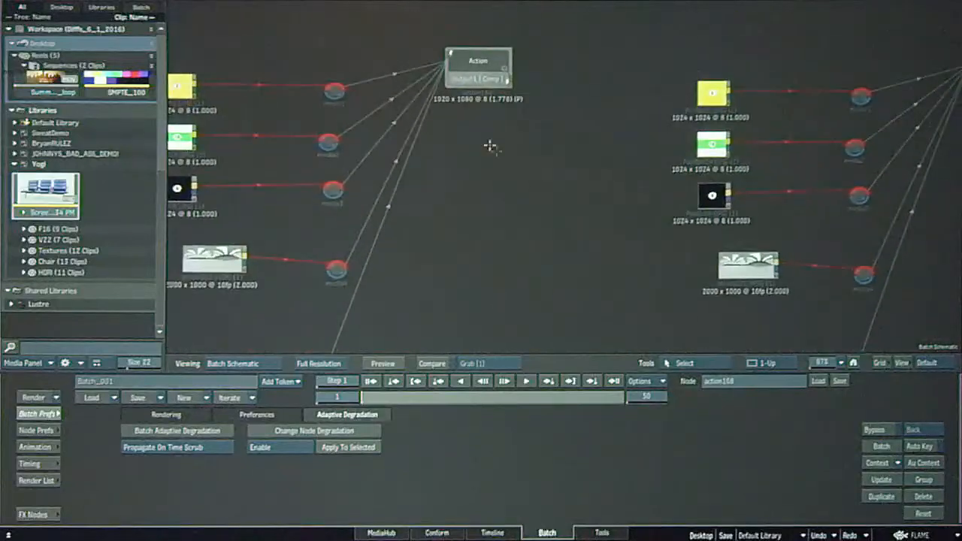
double_click(487, 57)
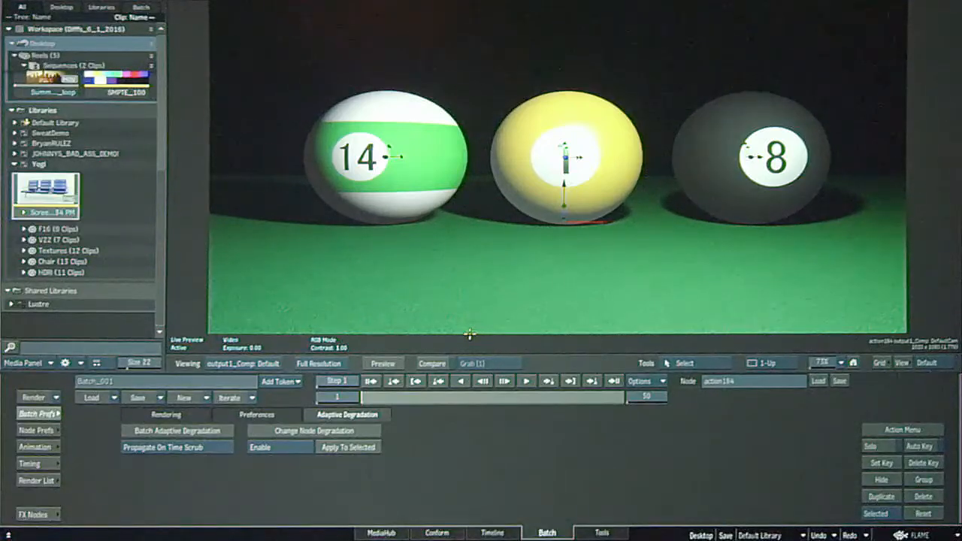
key("Escape")
left_click_drag(453, 204, 604, 165)
left_click_drag(381, 214, 342, 216)
left_click_drag(409, 290, 416, 257)
left_click_drag(324, 317, 338, 285)
left_click_drag(455, 261, 416, 329)
left_click(600, 57)
key("F4")
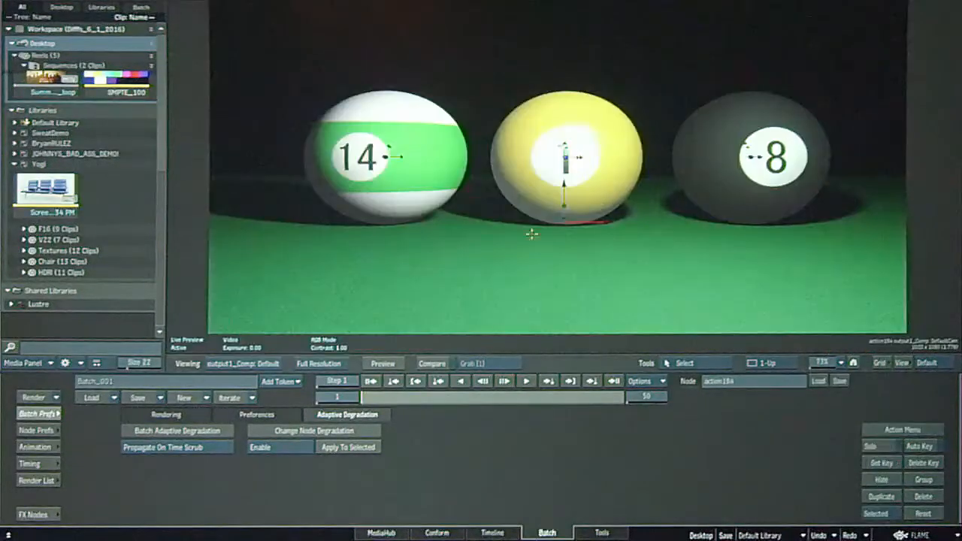
Orbit the camera around the three pool balls so the scene is viewed from an angle and slightly above.
key("o")
left_click_drag(515, 251, 642, 298)
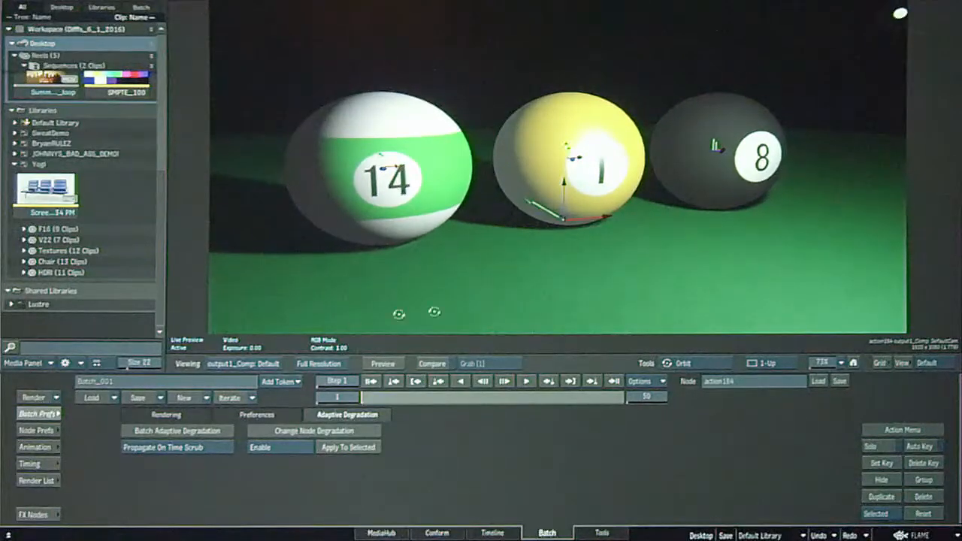
key("Escape")
key("Escape")
Add a Stingray Reflections Matchbox node attached to DefaultCam in the action184 schematic and view the rendered scene.
key("F8")
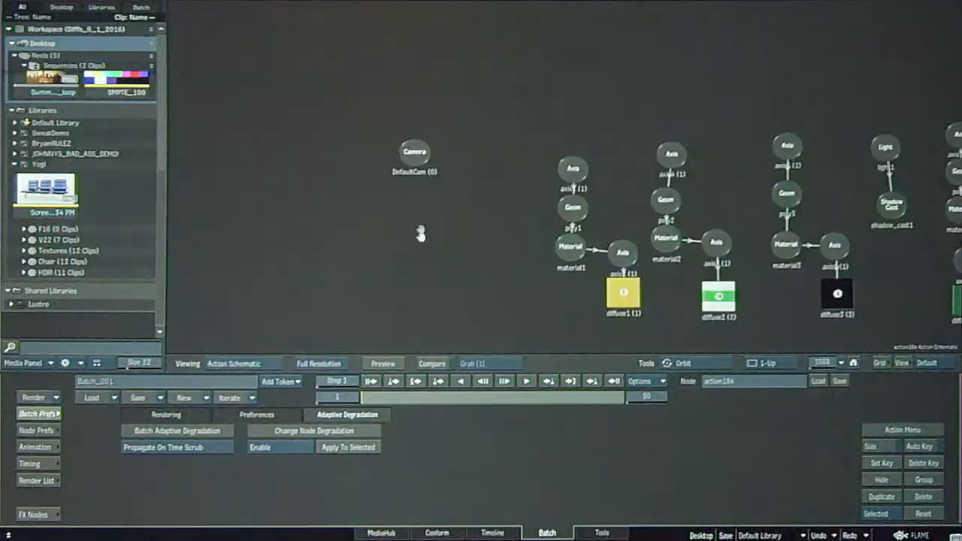
left_click_drag(421, 234, 456, 188)
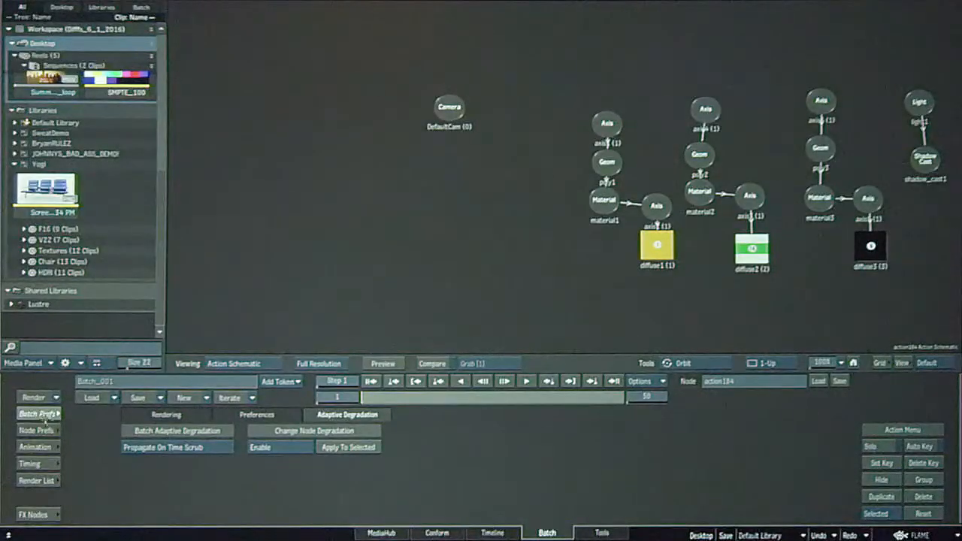
left_click(44, 418)
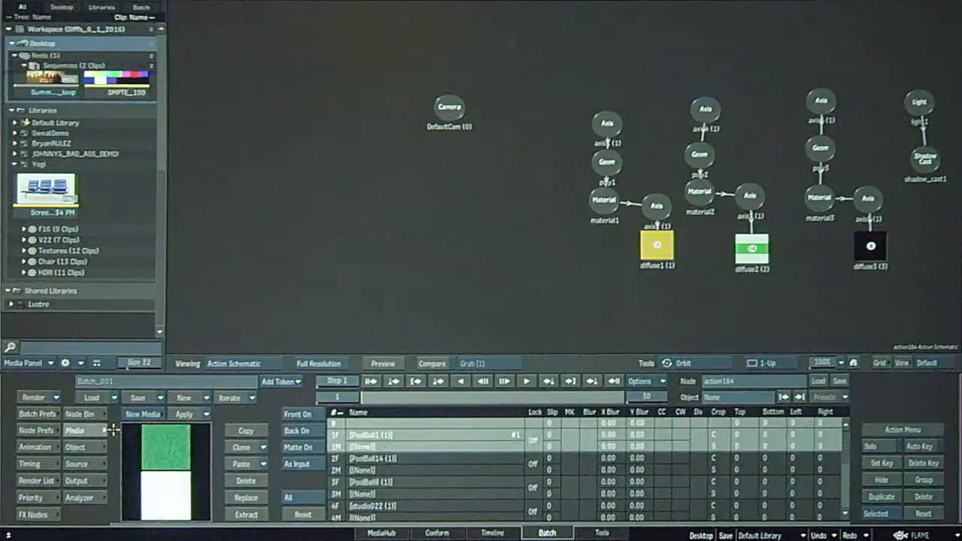
left_click(78, 414)
left_click(450, 423)
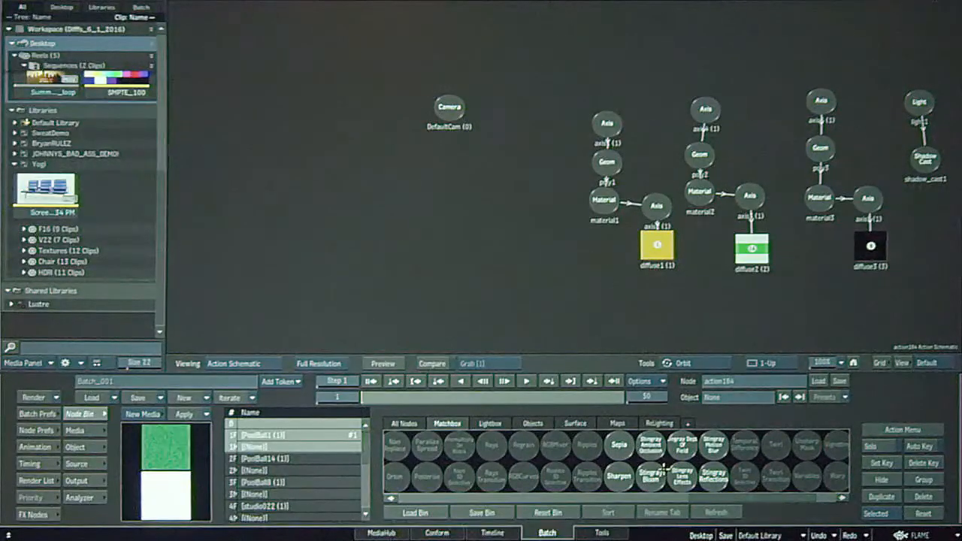
left_click_drag(713, 474, 412, 171)
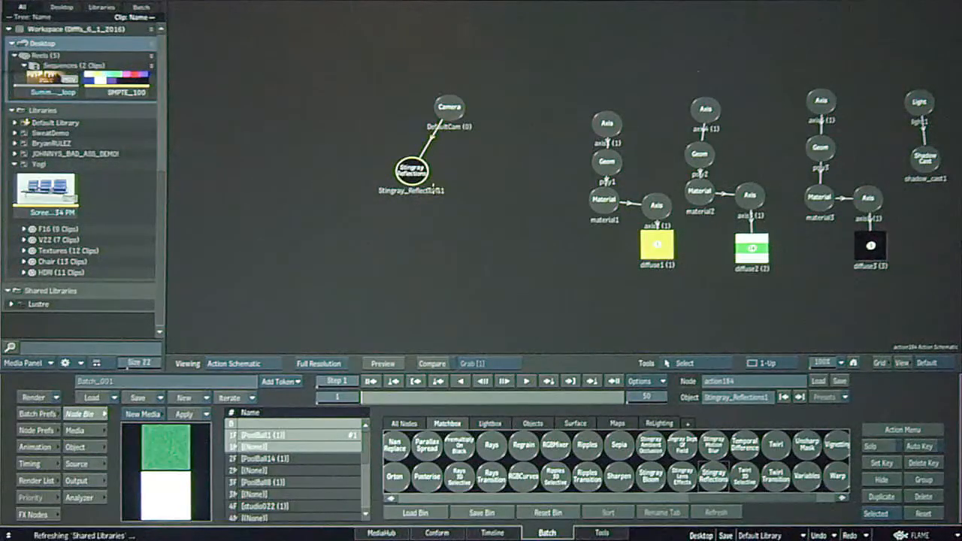
key("F4")
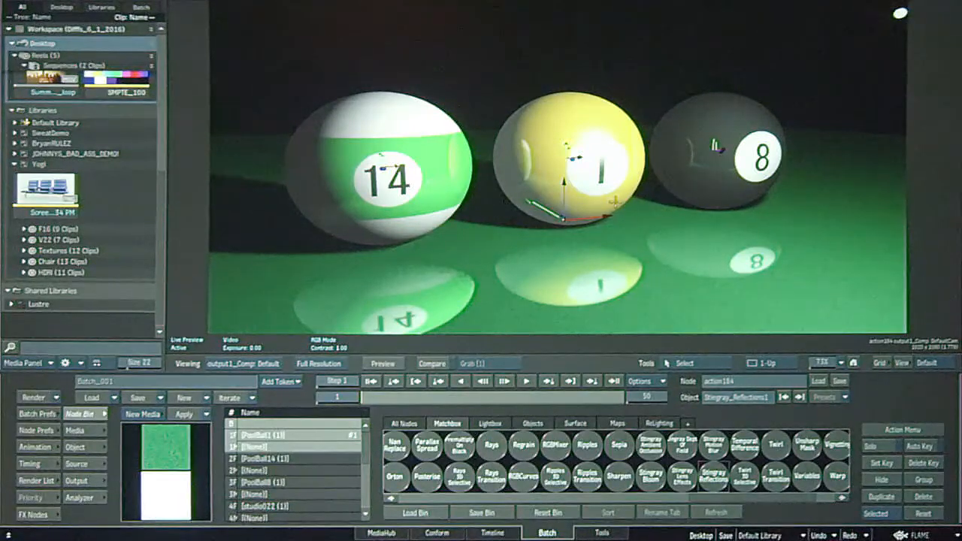
Open the Stingray_Reflections1 settings and show the pool ball scene alongside them.
key("F8")
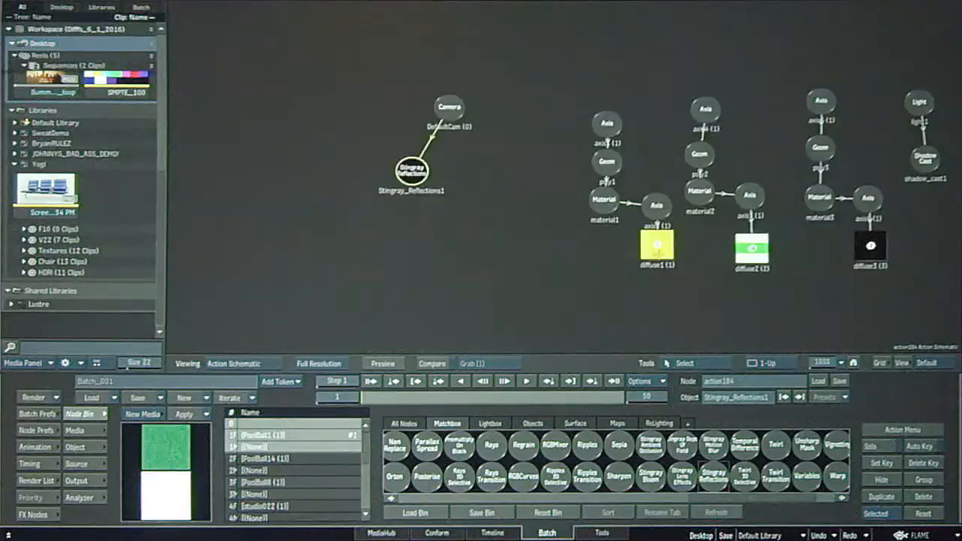
left_click_drag(497, 242, 486, 236)
double_click(406, 172)
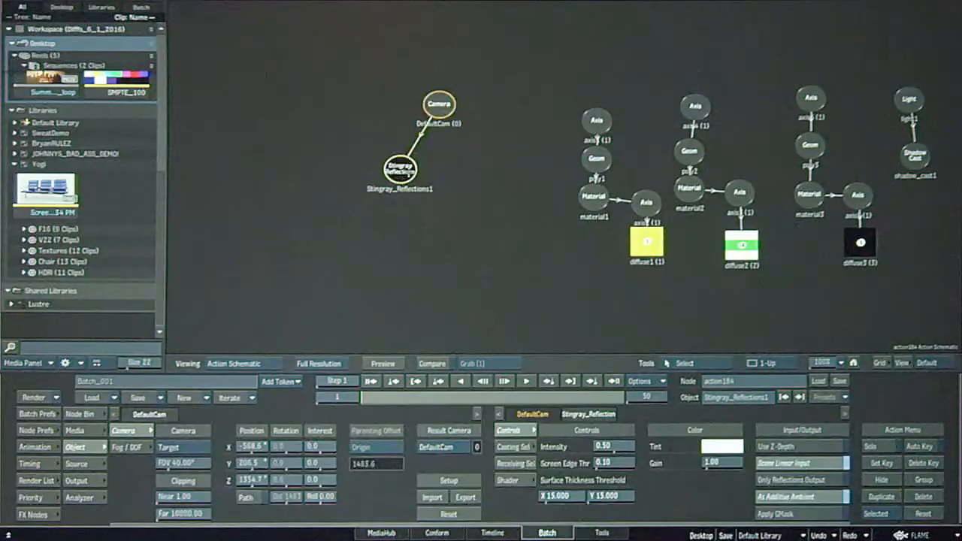
key("F4")
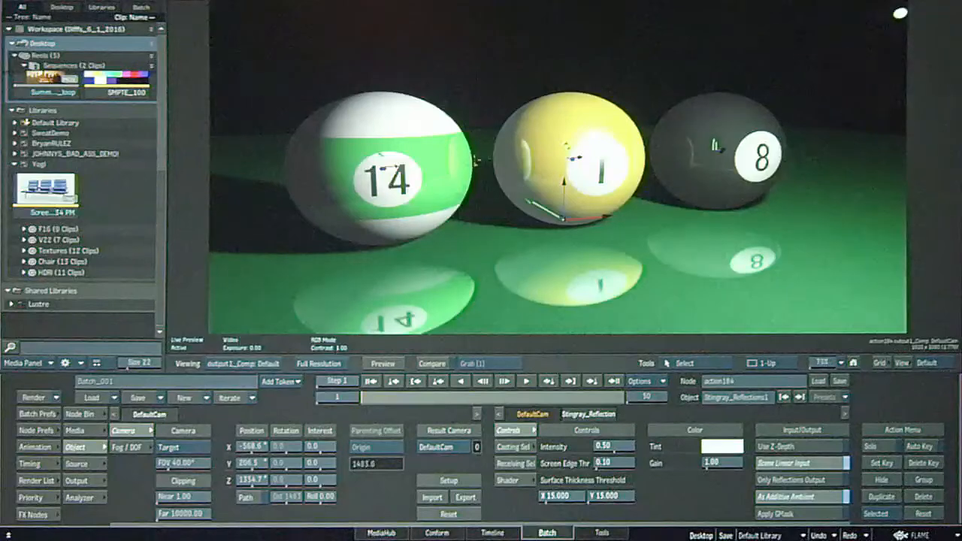
Set the reflection's casting selective type to Cube Cam and turn on Selective Viewing.
left_click(530, 448)
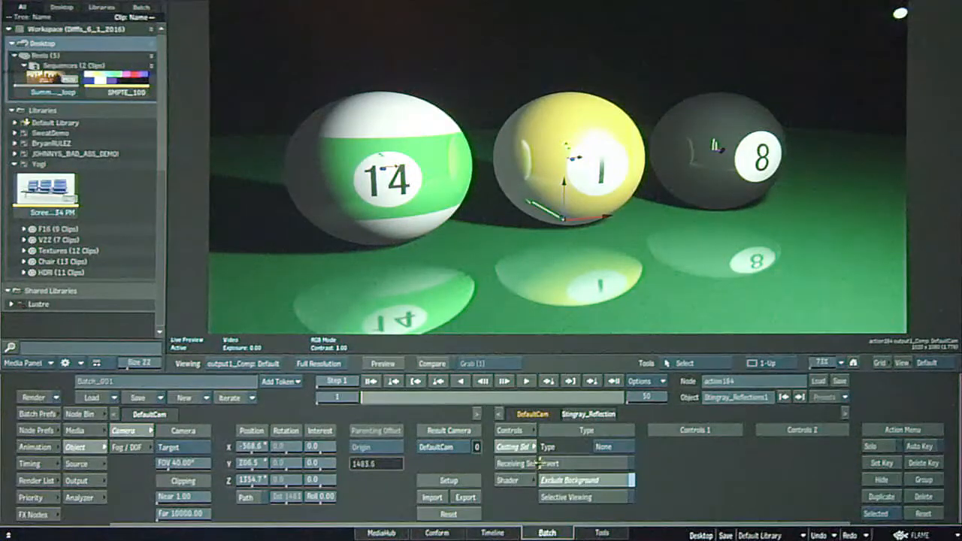
left_click(615, 448)
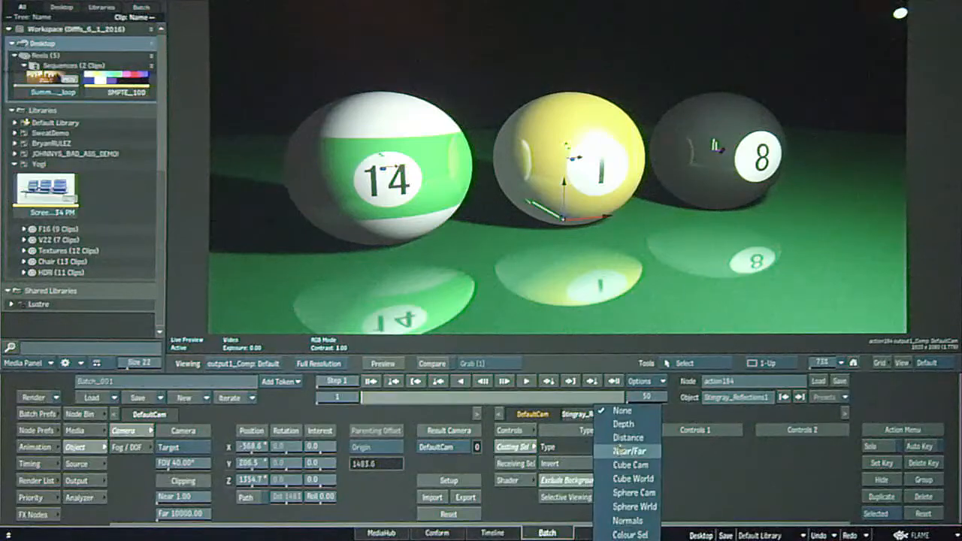
left_click(737, 452)
left_click(619, 446)
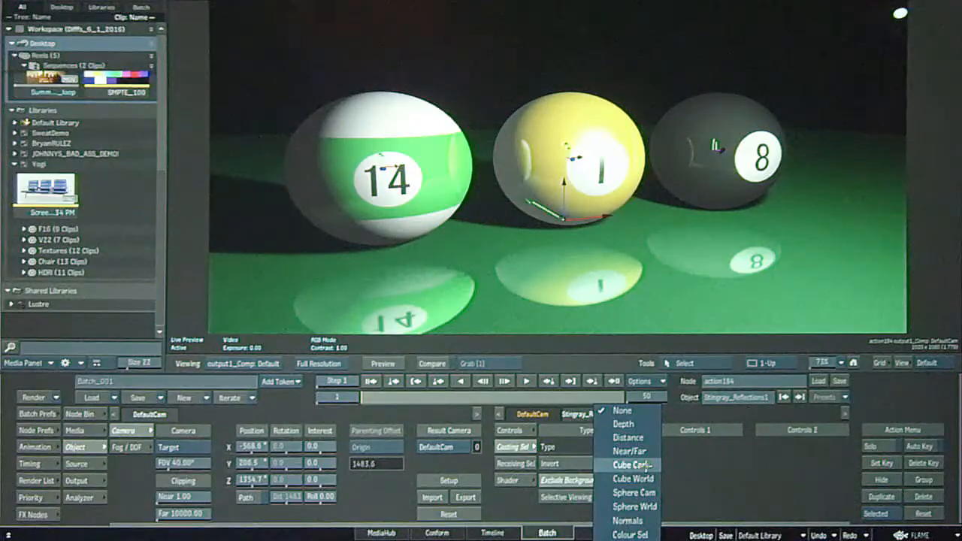
left_click(645, 465)
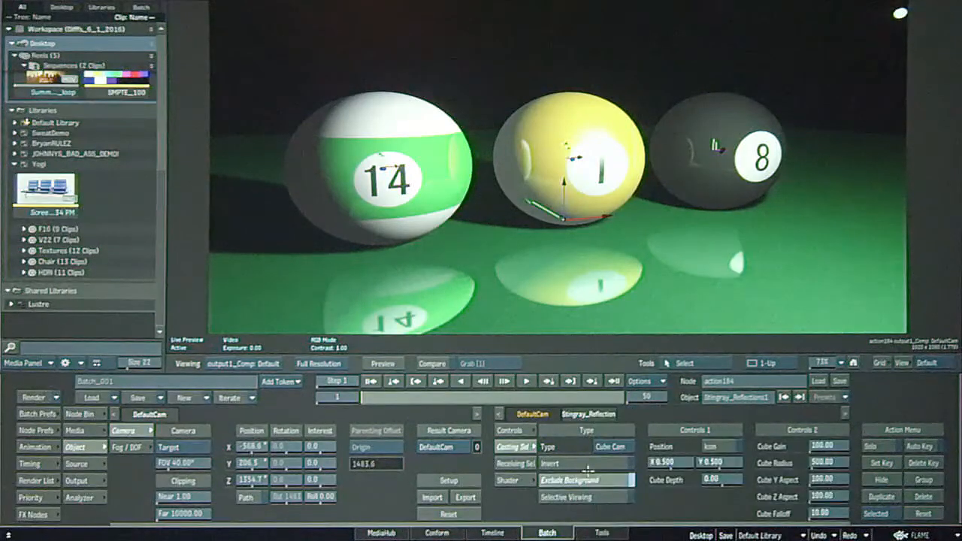
left_click(579, 496)
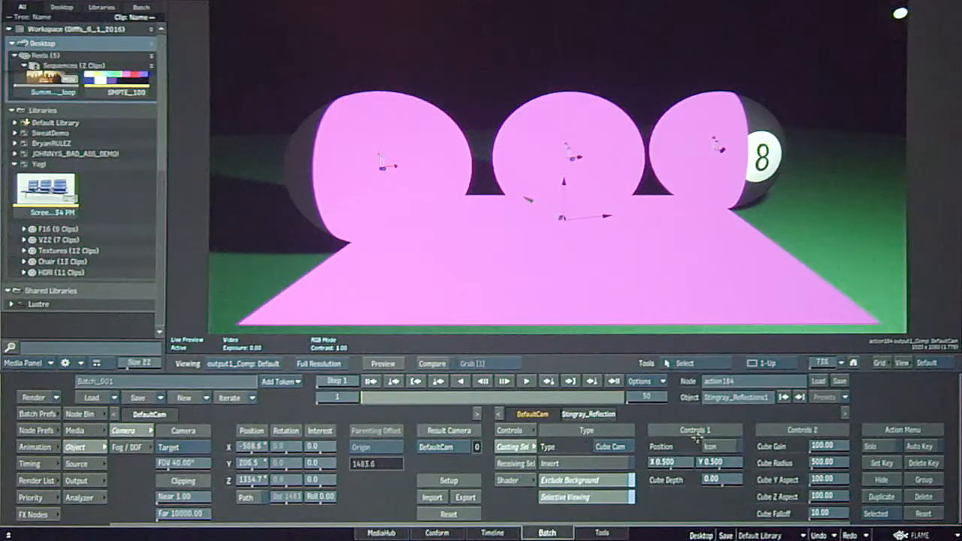
Display the Cube Cam position icon, offset the selection to X 0.520, Y 0.510 and set the cube radius to 682.
left_click(716, 448)
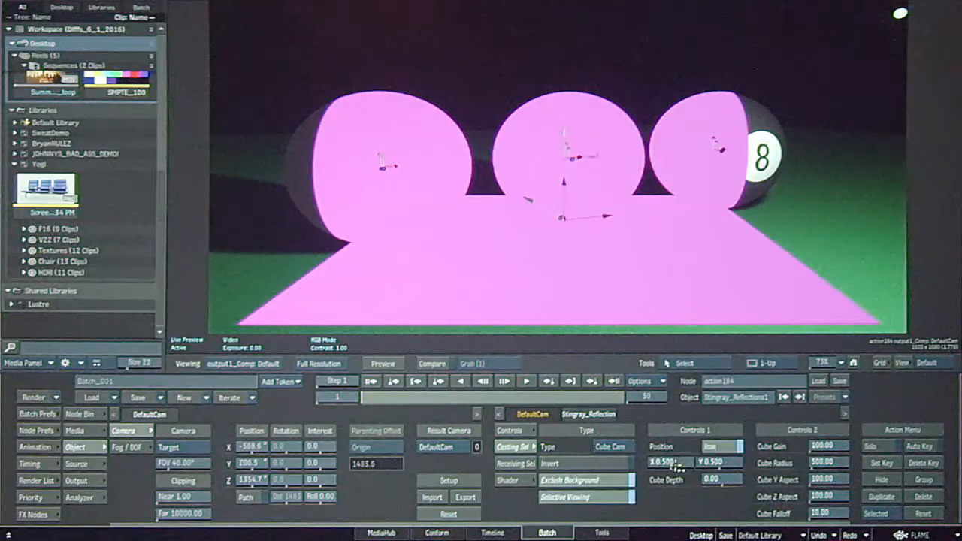
left_click_drag(674, 468, 719, 468)
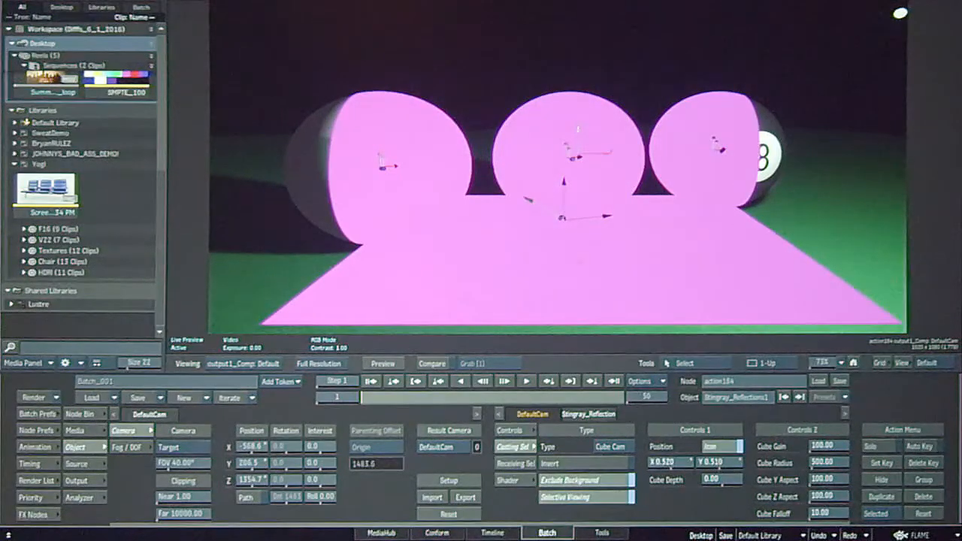
left_click_drag(827, 462, 892, 463)
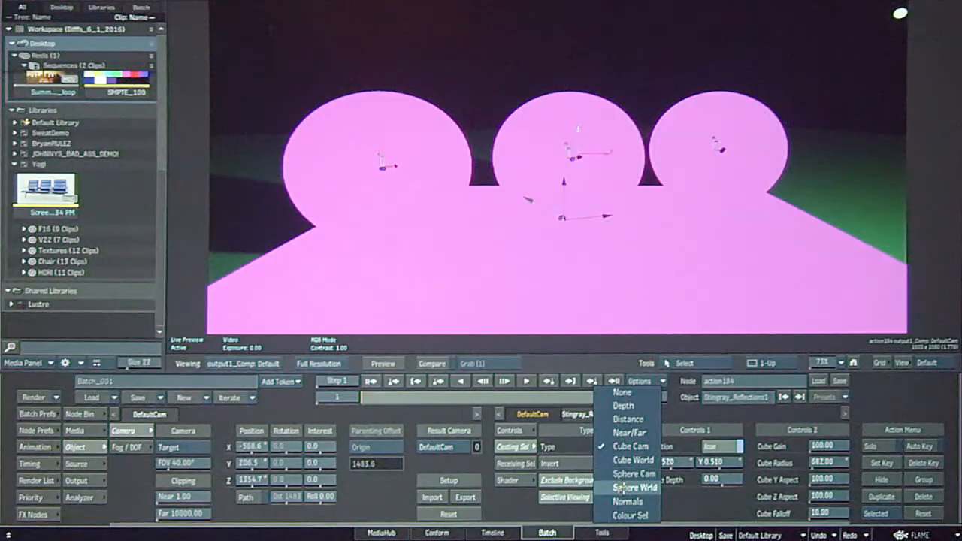
Change the casting selective to Cube World, adjust its Y position, set Z to -77 and the radius to 718, and turn off Selective Viewing.
left_click(631, 459)
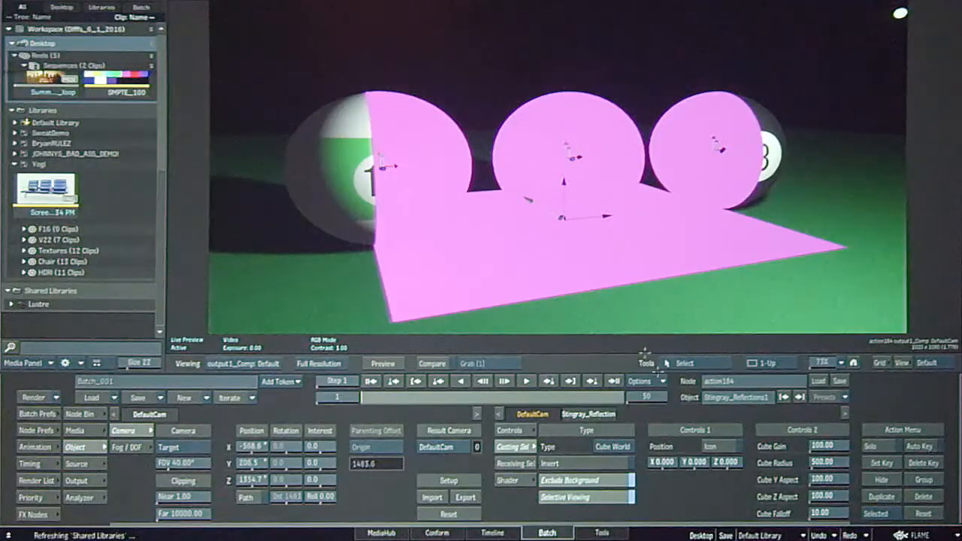
left_click_drag(724, 466, 910, 475)
left_click_drag(697, 462, 777, 460)
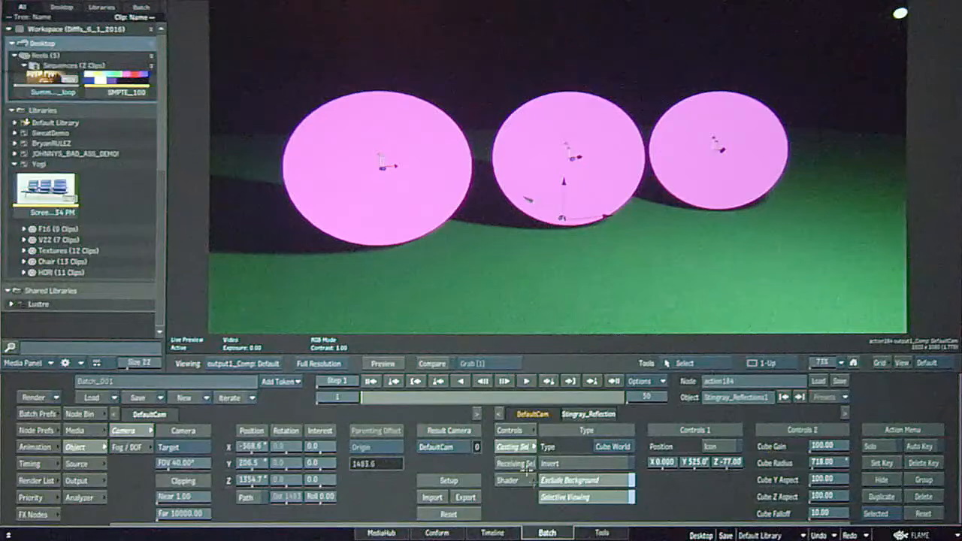
left_click(575, 496)
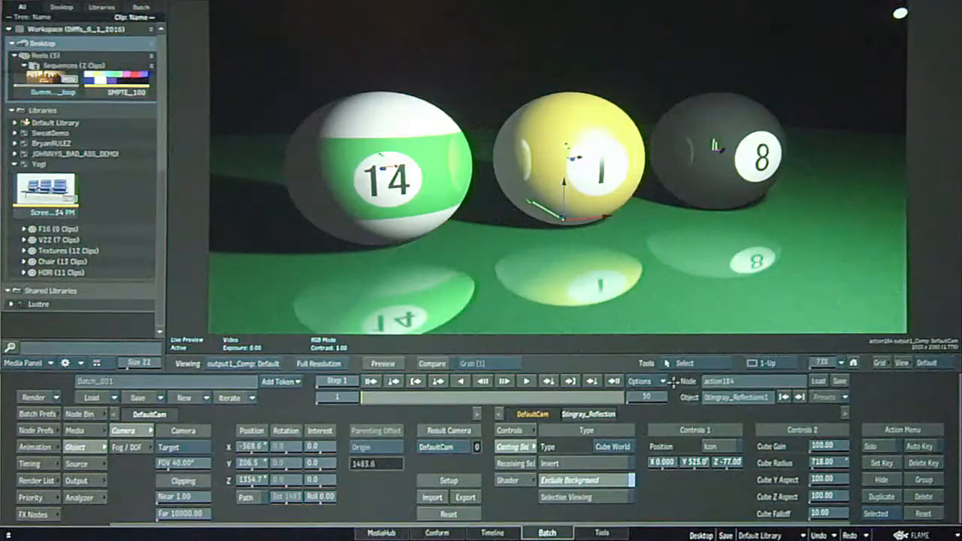
Try the Normals casting selective with Selective Viewing, then turn the viewing off and adjust the normals direction on the colour wheel.
left_click(579, 497)
left_click(612, 446)
left_click(628, 487)
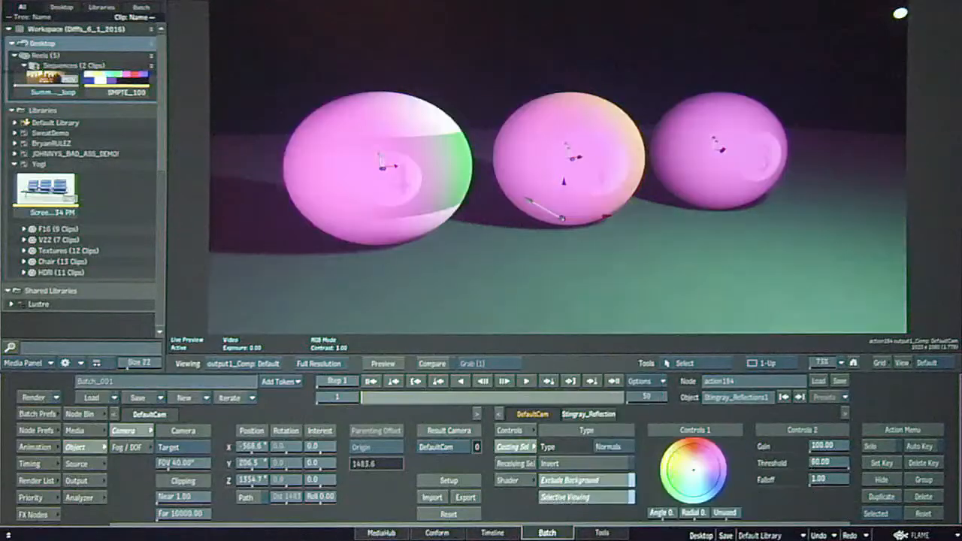
left_click(577, 496)
mouse_move(700, 473)
left_mouse_down()
mouse_move(691, 443)
mouse_move(686, 452)
mouse_move(699, 470)
mouse_move(688, 445)
mouse_move(693, 460)
left_mouse_up()
Try the Sphere World casting selective with Selective Viewing off, switch to Cube Cam and set its Y position to 0.360.
left_click(612, 447)
left_click(620, 434)
left_click(620, 446)
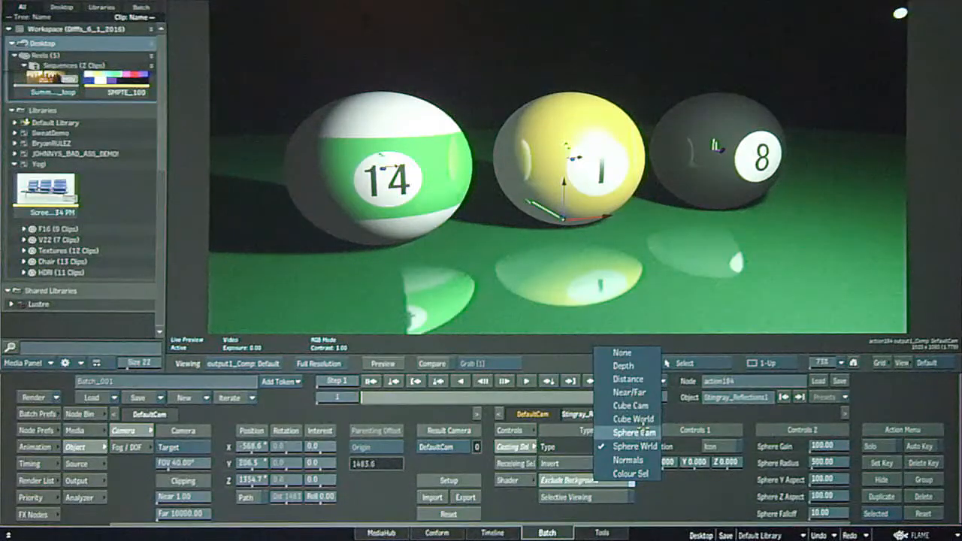
left_click(631, 405)
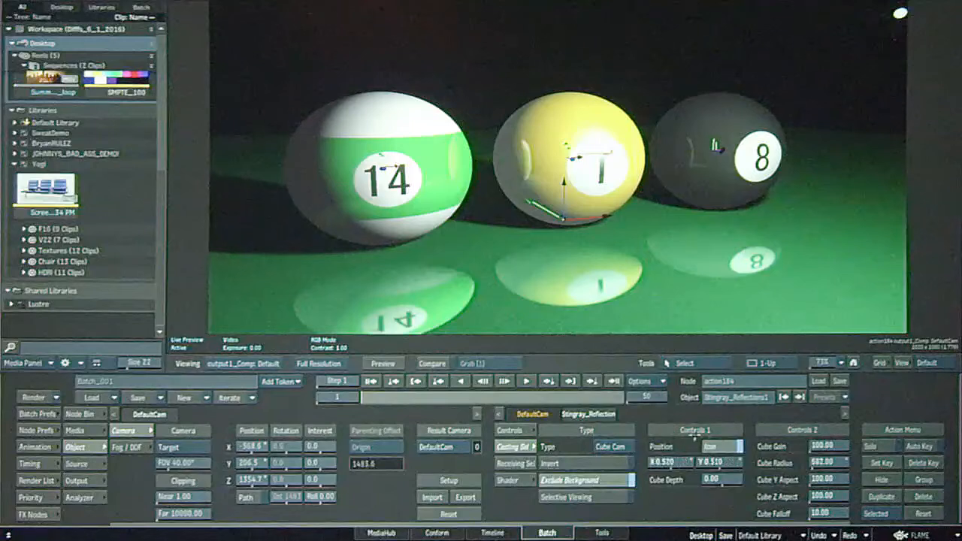
left_click_drag(719, 462, 732, 461)
Change the reflection's casting selective to Cube World and set its Y position to 582.
left_click(624, 446)
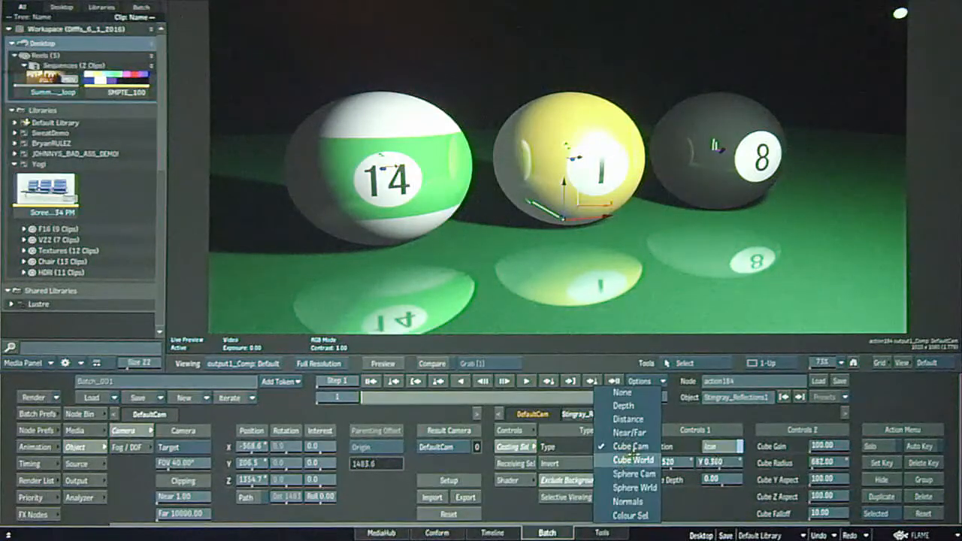
left_click(651, 460)
left_click_drag(710, 464, 610, 480)
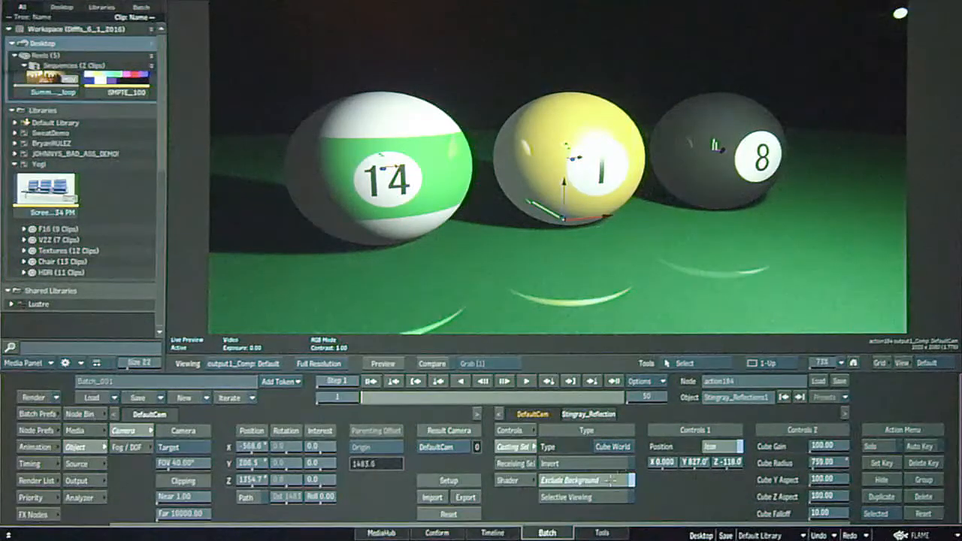
mouse_move(699, 465)
left_mouse_down()
mouse_move(685, 463)
mouse_move(722, 460)
mouse_move(708, 460)
left_mouse_up()
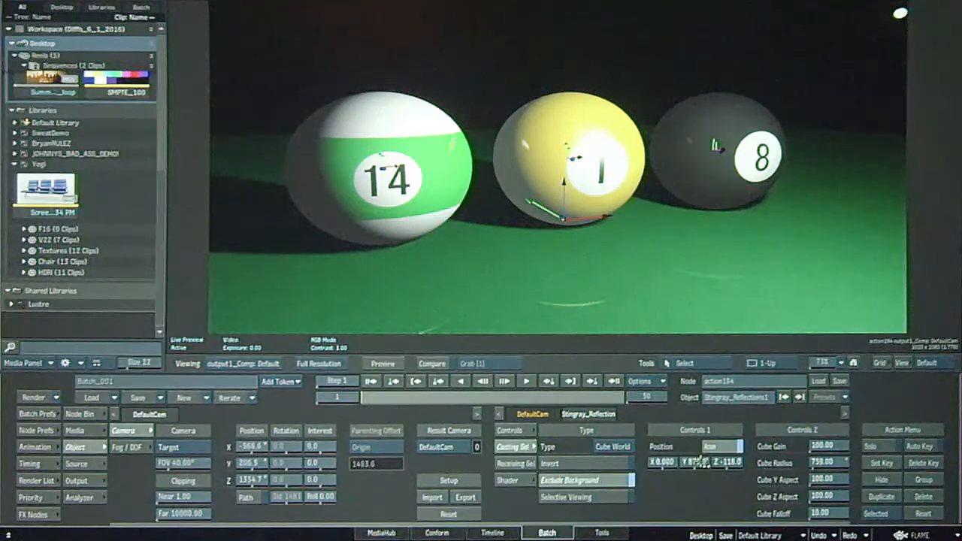
Select the yellow 1 ball and move its axis to X position 85, checking the reflections from several camera angles.
left_click(606, 216)
key("grave")
left_click(602, 115)
key("grave")
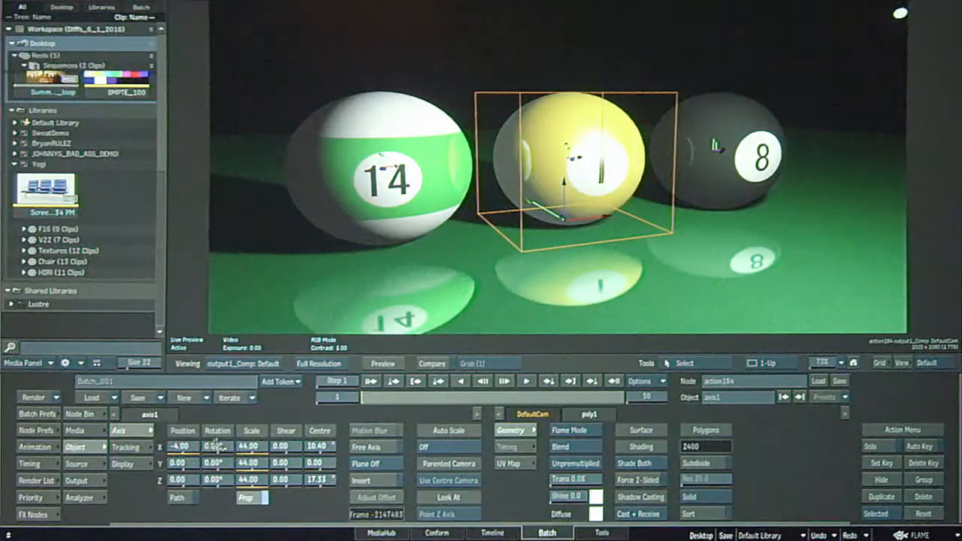
mouse_move(183, 447)
left_mouse_down()
mouse_move(230, 448)
mouse_move(199, 449)
left_mouse_up()
left_click_drag(705, 238, 536, 324)
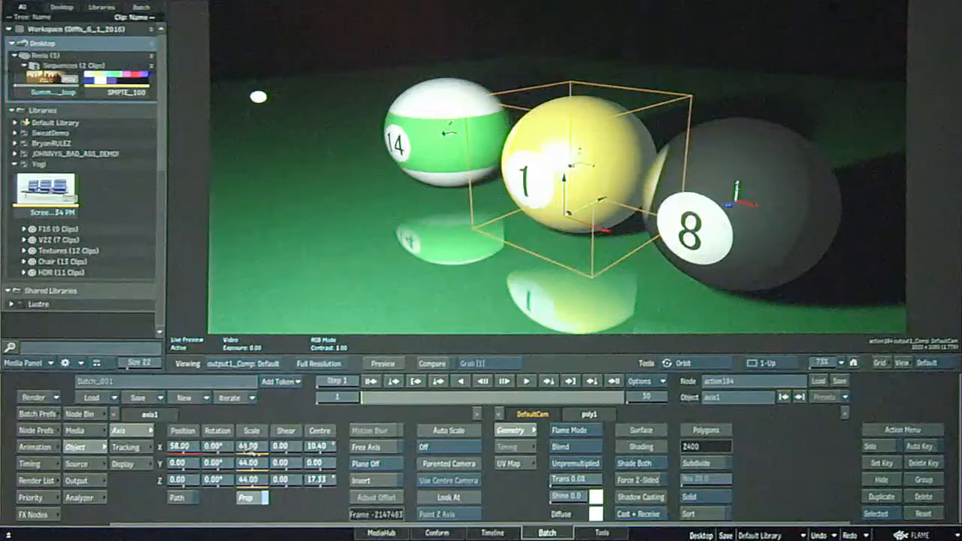
mouse_move(182, 447)
left_mouse_down()
mouse_move(156, 447)
mouse_move(190, 449)
left_mouse_up()
left_click_drag(424, 318, 556, 276)
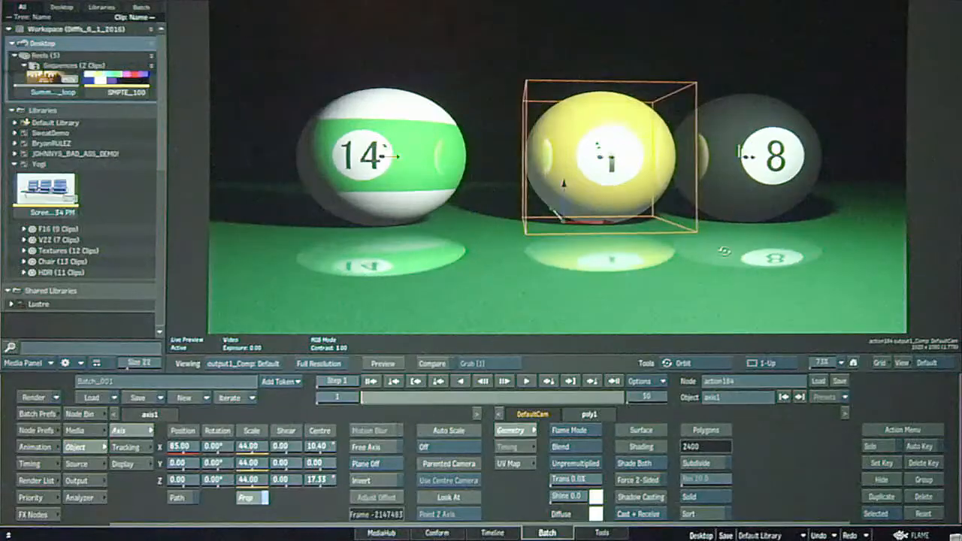
Select the yellow ball's material1 node in the schematic and set its Shine to 5.0.
key("Escape")
left_click(598, 197)
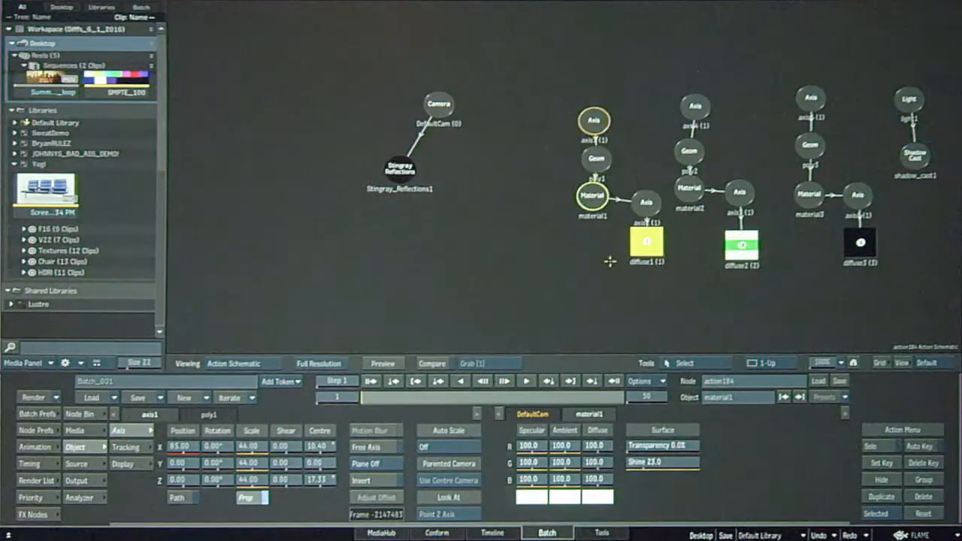
key("Escape")
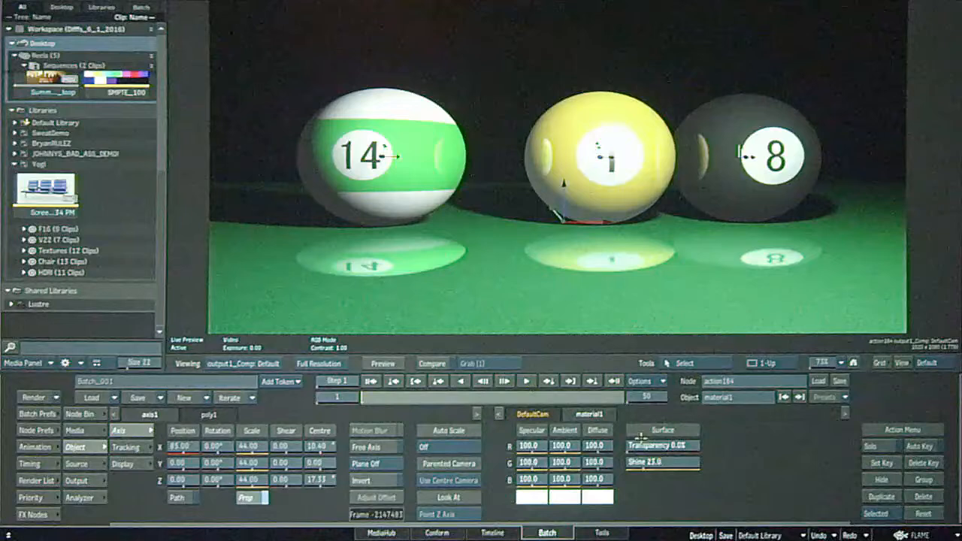
key("Escape")
key("Escape")
left_click_drag(654, 462, 606, 466)
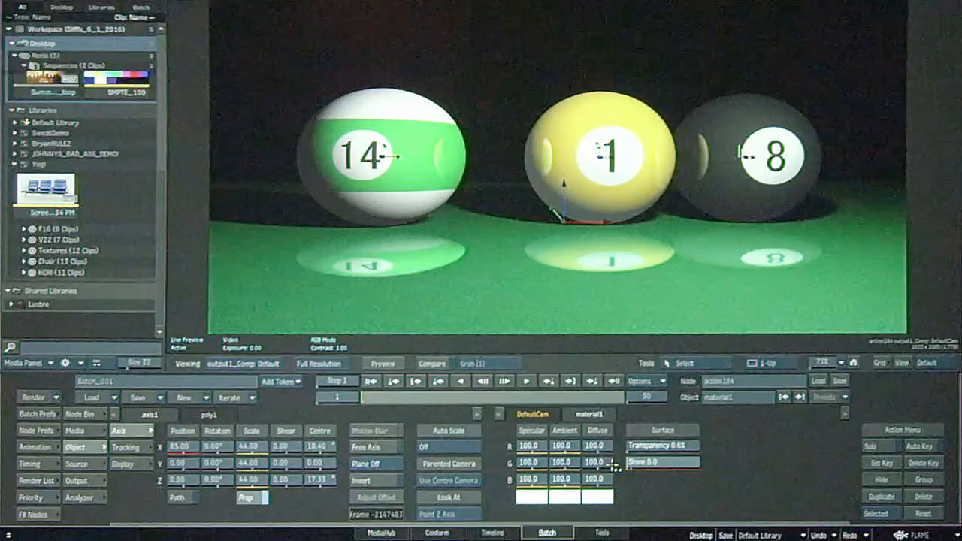
left_click_drag(635, 467, 664, 430)
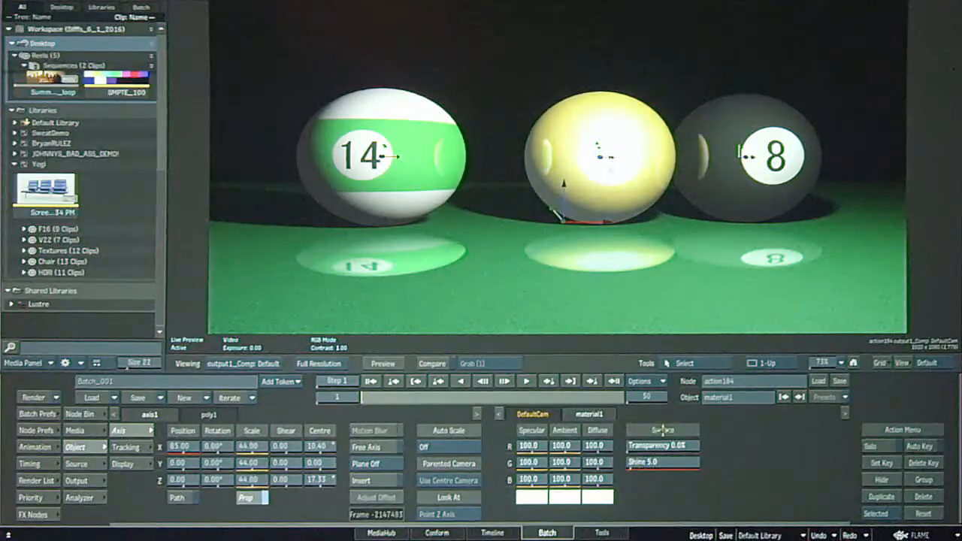
Add a Shader node beside material1, connect it to poly1 with a light link and return to the rendered view.
key("Escape")
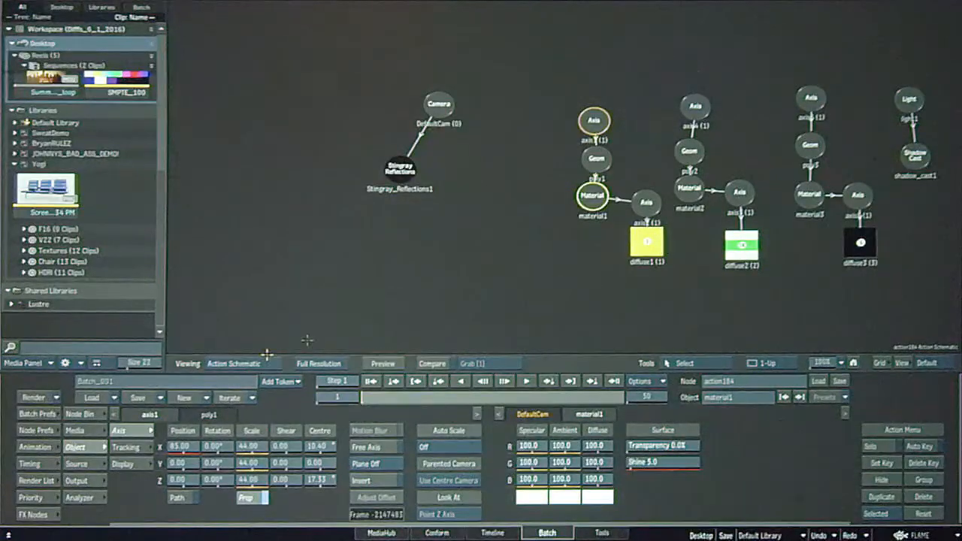
left_click(79, 414)
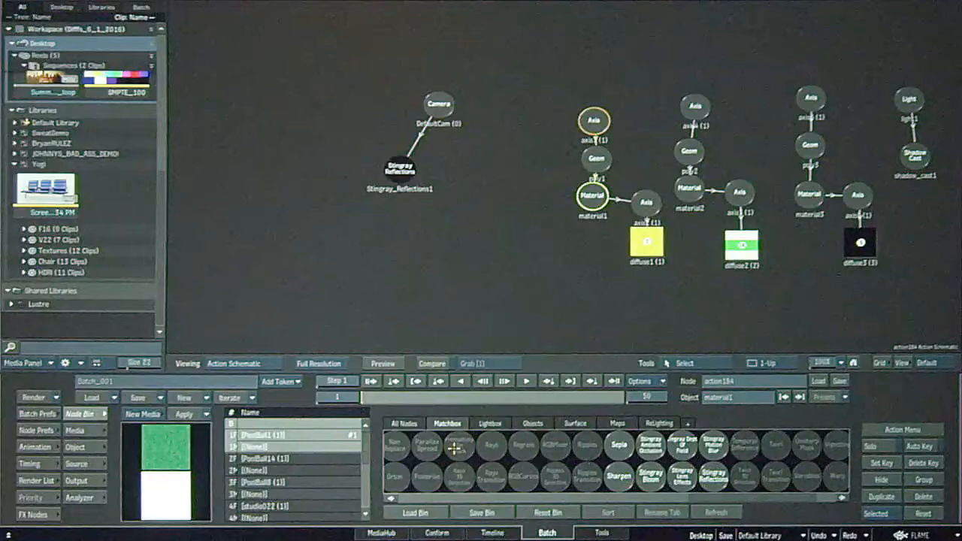
left_click(405, 424)
left_click_drag(678, 450, 557, 190)
key("shift+l")
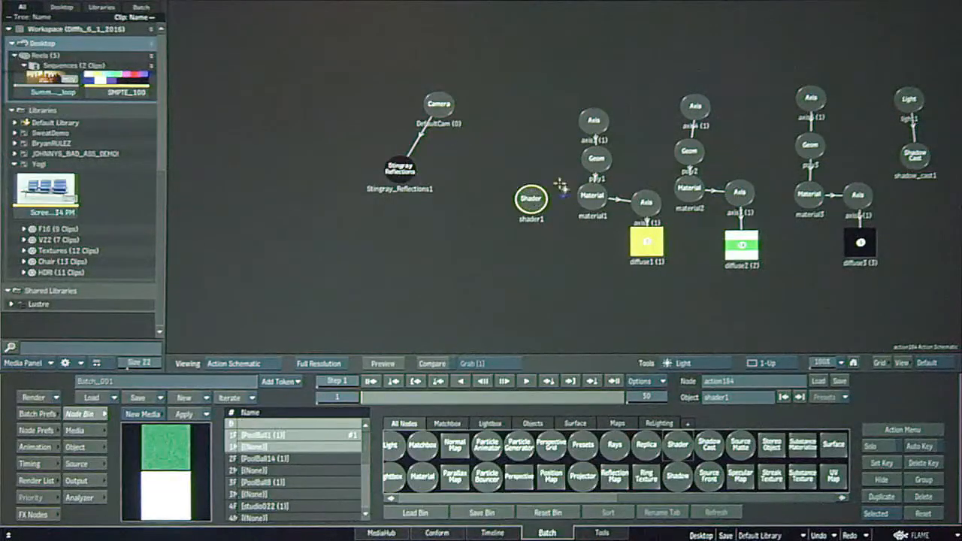
left_click_drag(541, 197, 598, 154)
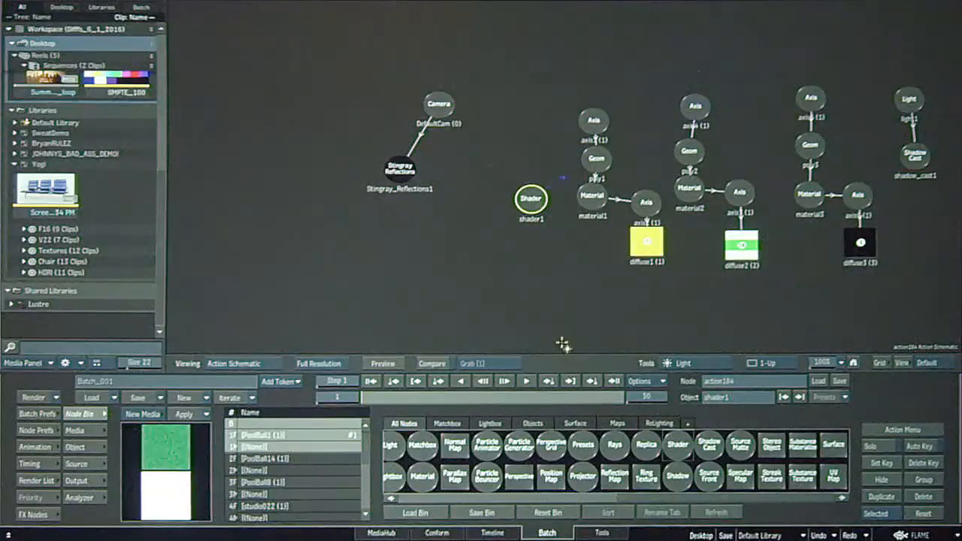
key("m")
key("F4")
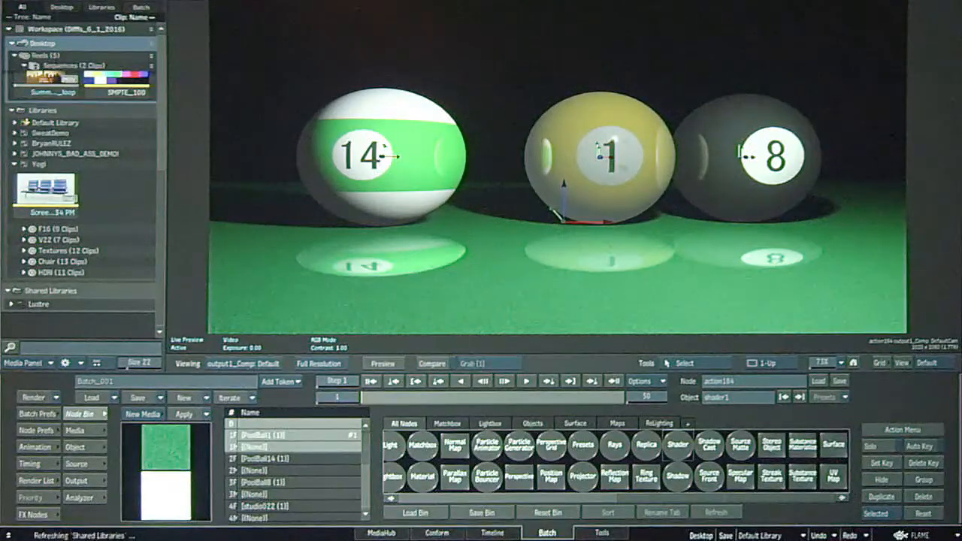
Open the settings of shader1 and change its shading type to Default.
key("F8")
key("F4")
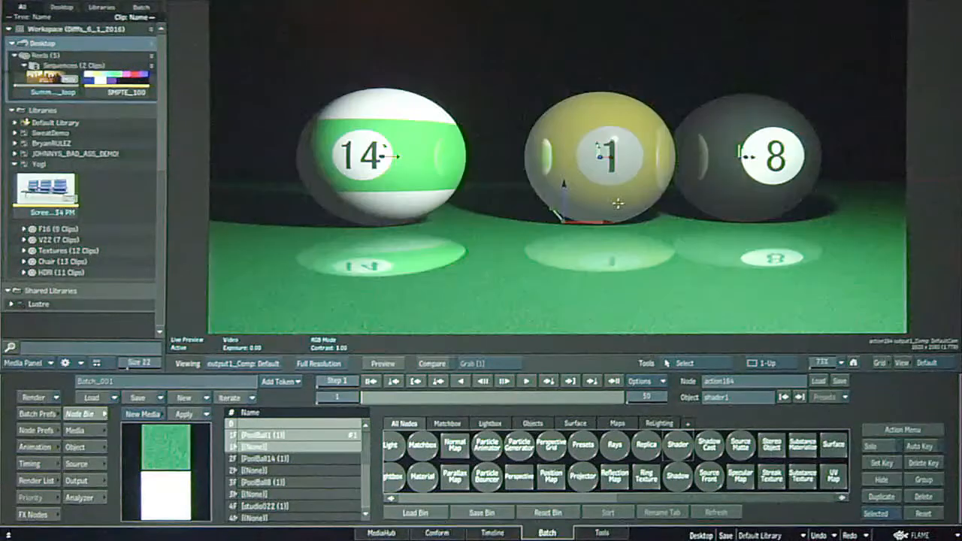
key("F8")
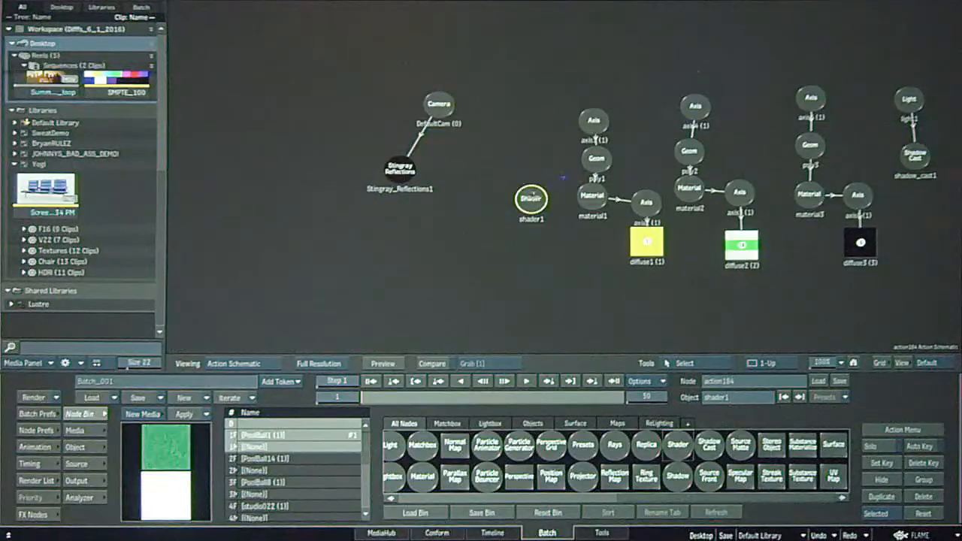
double_click(531, 198)
key("F4")
left_click(537, 428)
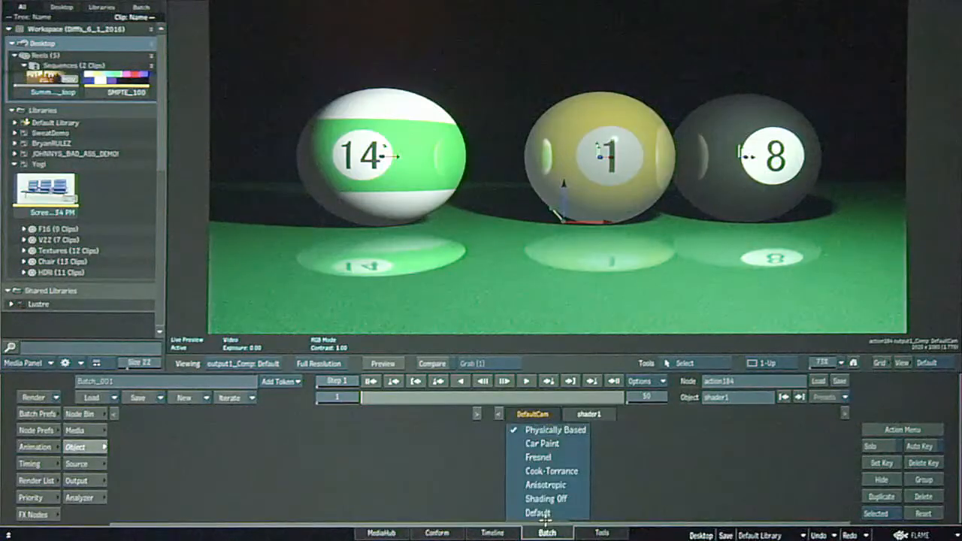
left_click(538, 513)
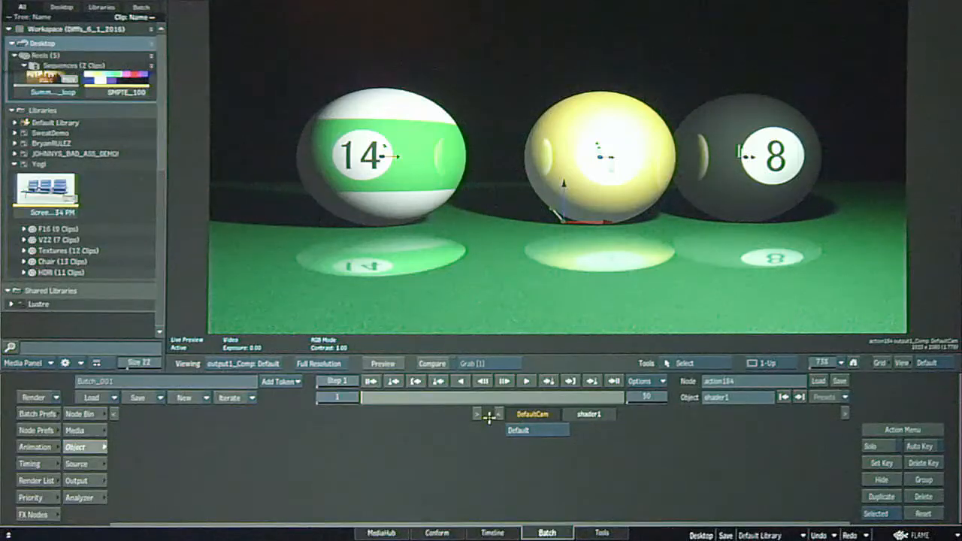
Try shader1's Shading Off, Anisotropic, Cook-Torrance, Fresnel, Car Paint and Physically Based types one after another on the yellow ball.
left_click(557, 430)
left_click(560, 415)
left_click(559, 429)
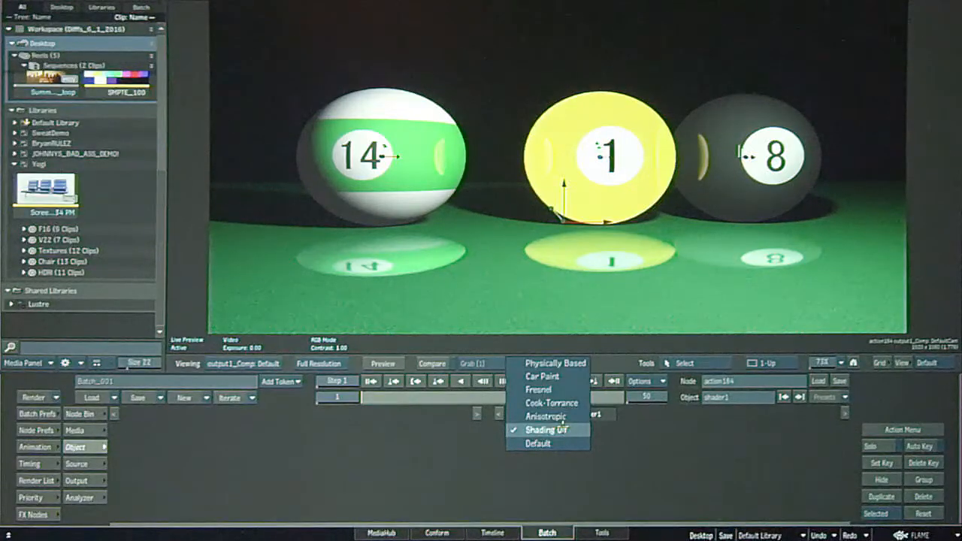
left_click(563, 423)
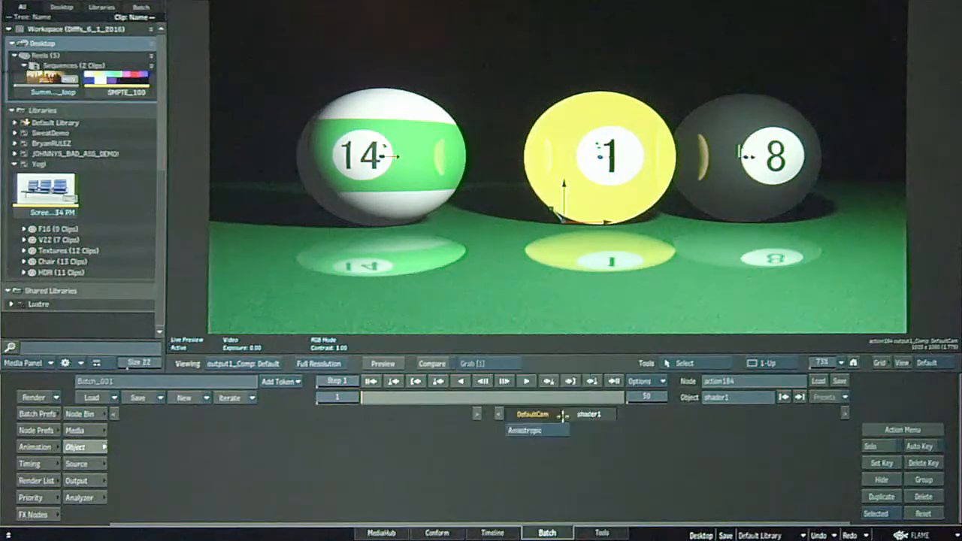
left_click(562, 427)
left_click(560, 430)
left_click(560, 429)
left_click(560, 417)
left_click(560, 430)
left_click(559, 416)
left_click(560, 430)
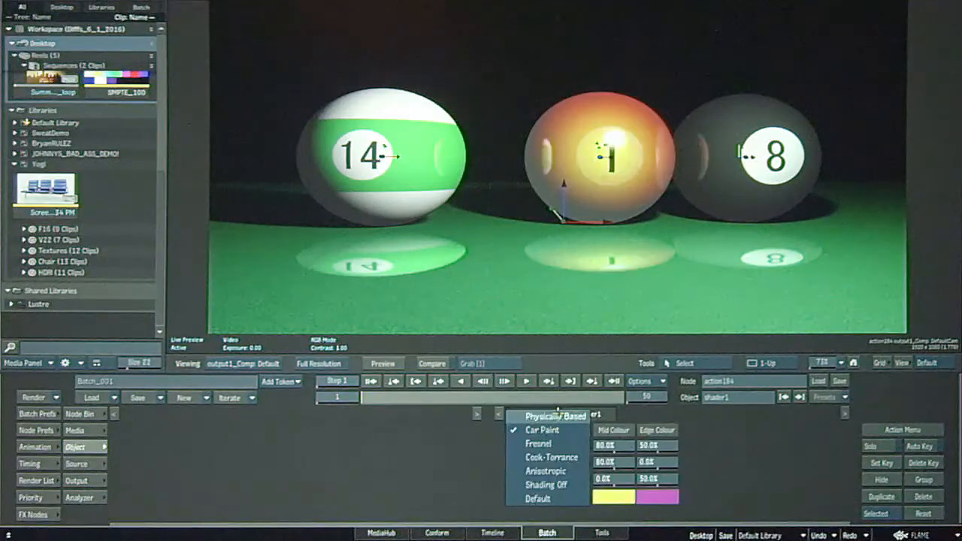
left_click(560, 416)
Try the Car Paint and Fresnel types on shader1, then use Cook-Torrance and adjust its Roughness to 17.
left_click(560, 430)
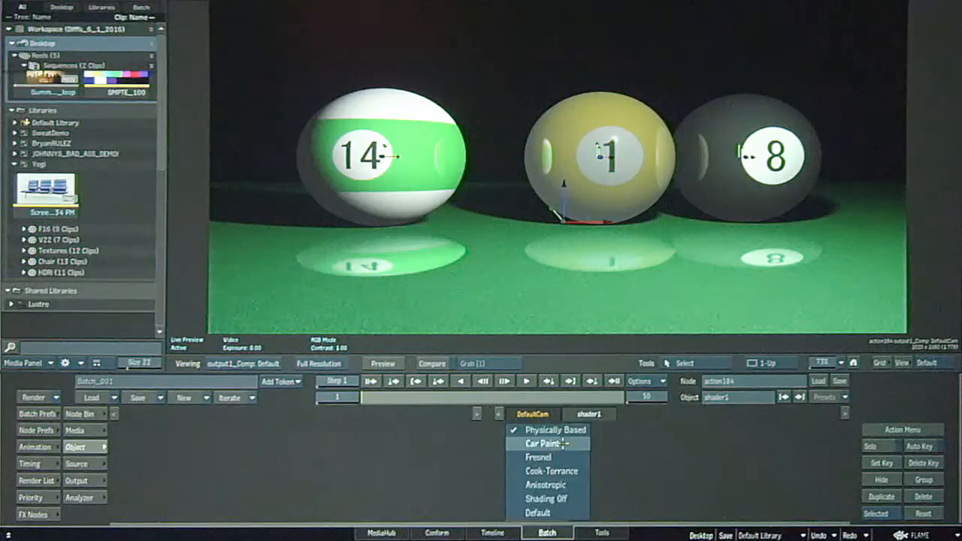
left_click(567, 444)
left_click(560, 430)
left_click(560, 444)
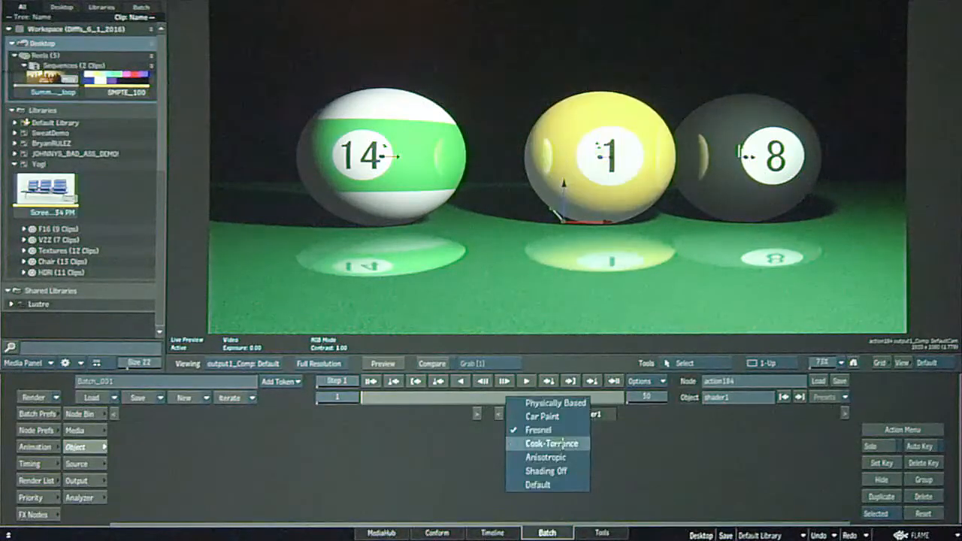
left_click_drag(562, 446, 555, 446)
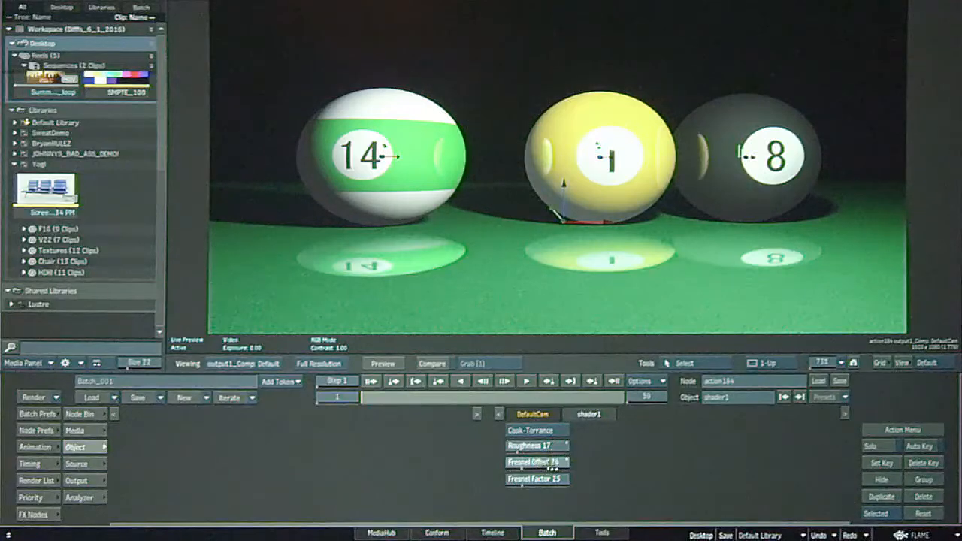
Switch shader1 to the Fresnel type and adjust its Roughness to 22.
left_click(534, 430)
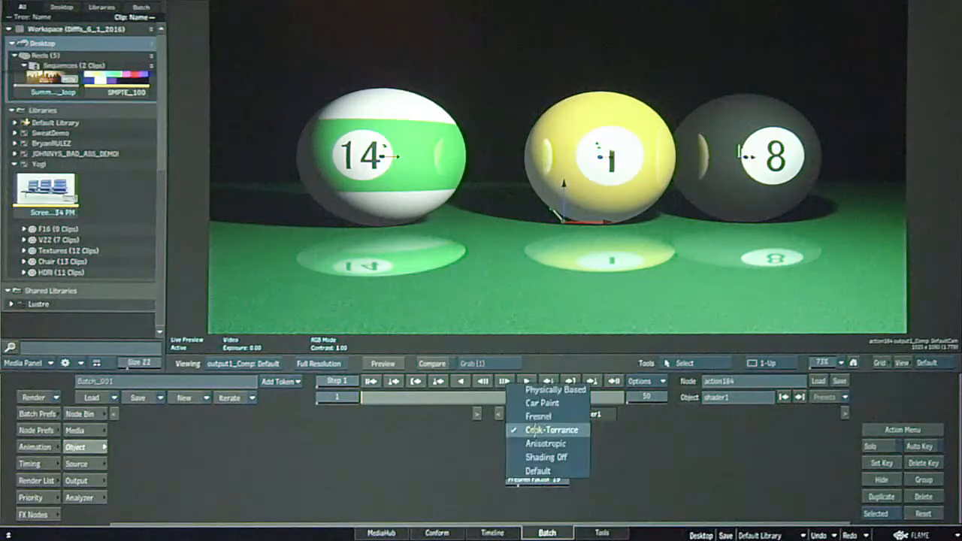
left_click(539, 418)
left_click_drag(540, 444, 548, 438)
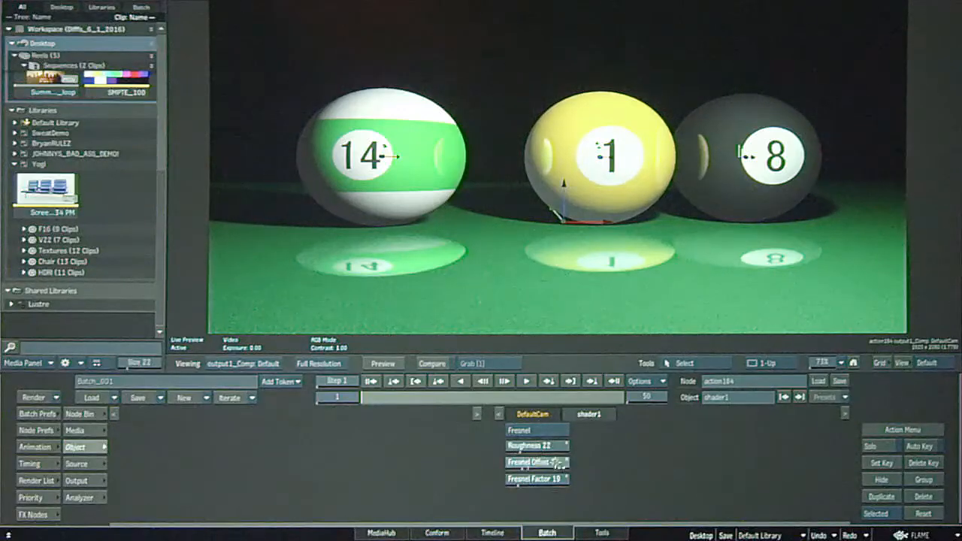
Set shader1 to Physically Based with Roughness 0.33 and Metallic 0.73.
left_click(537, 430)
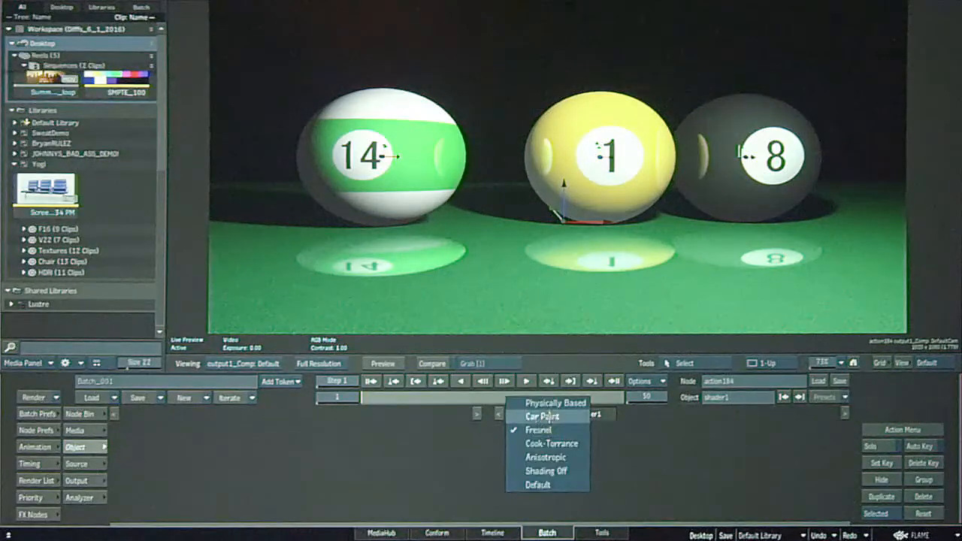
left_click(552, 401)
left_click_drag(549, 451, 556, 457)
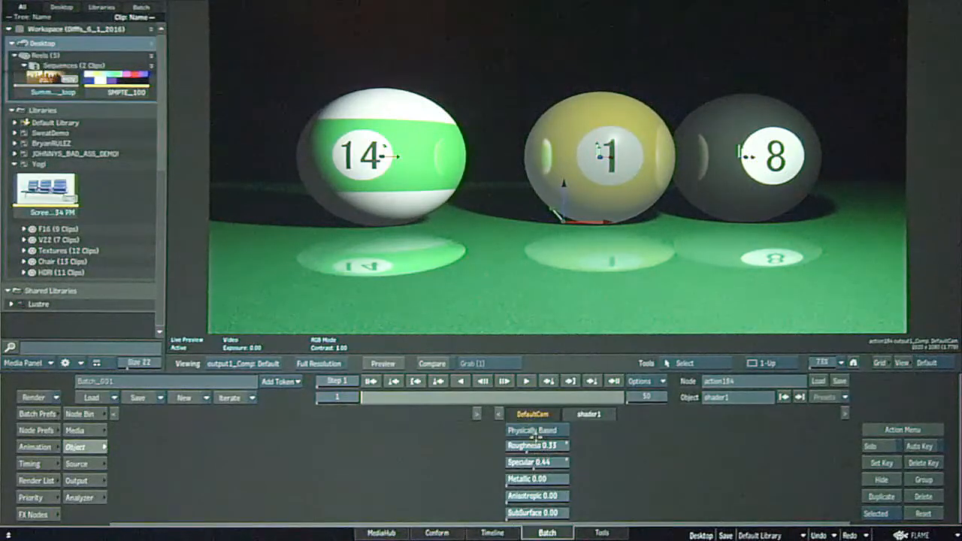
left_click_drag(535, 478, 570, 475)
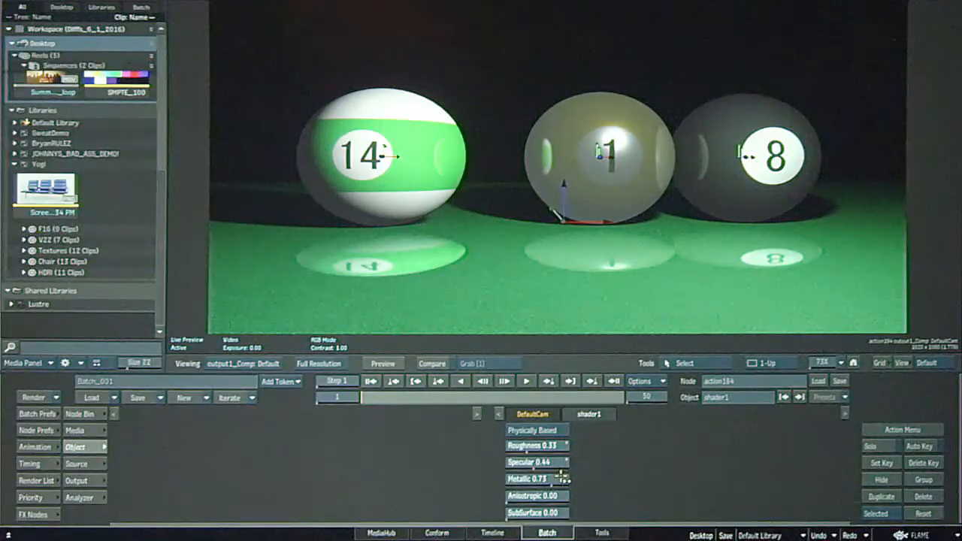
left_click(554, 430)
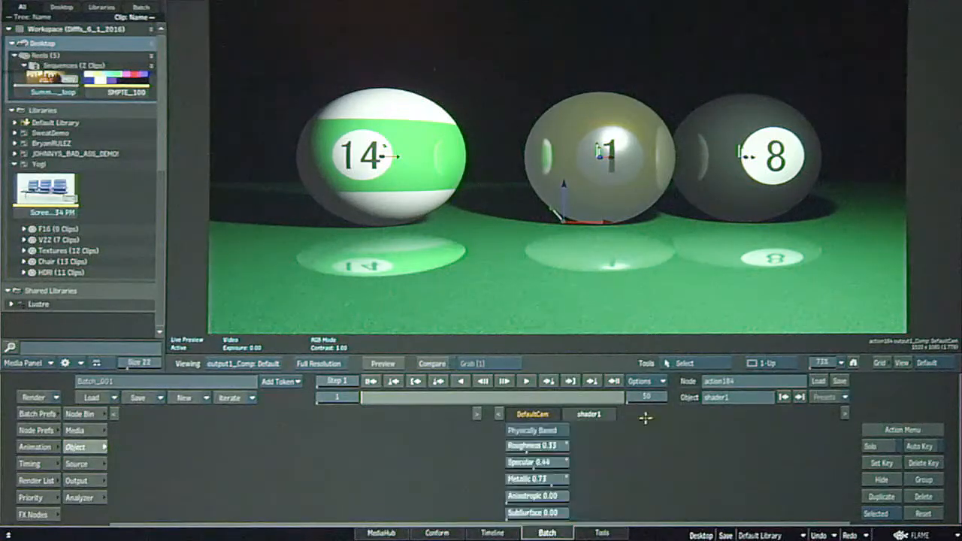
Set material1's Ambient colour to black with all RGB values at 0.
key("Escape")
left_click(652, 241)
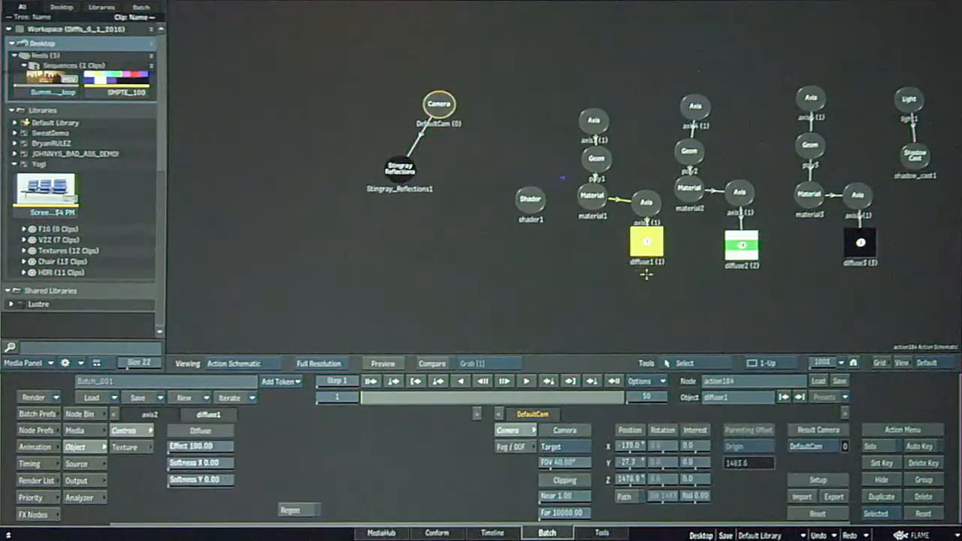
left_click(591, 192)
key("F4")
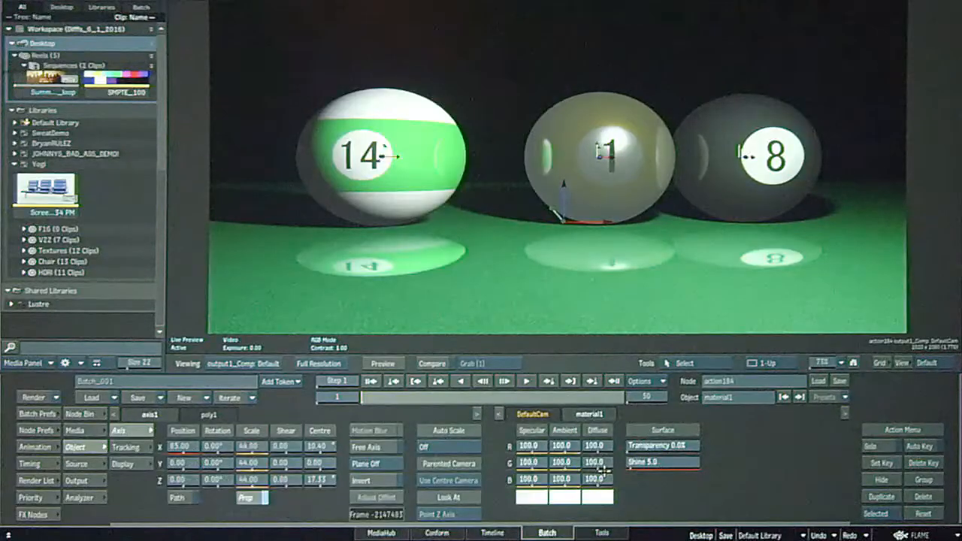
left_click(595, 496)
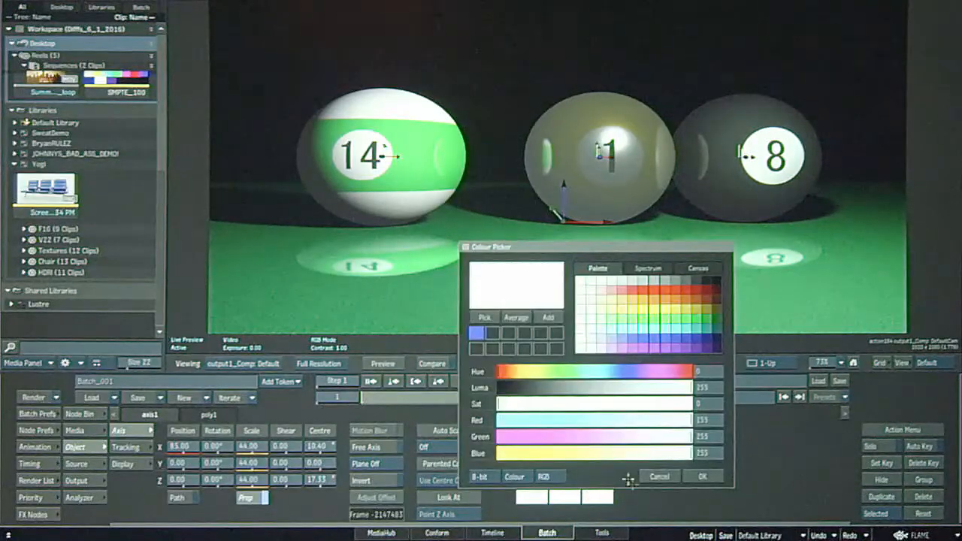
left_click(659, 476)
left_click(570, 500)
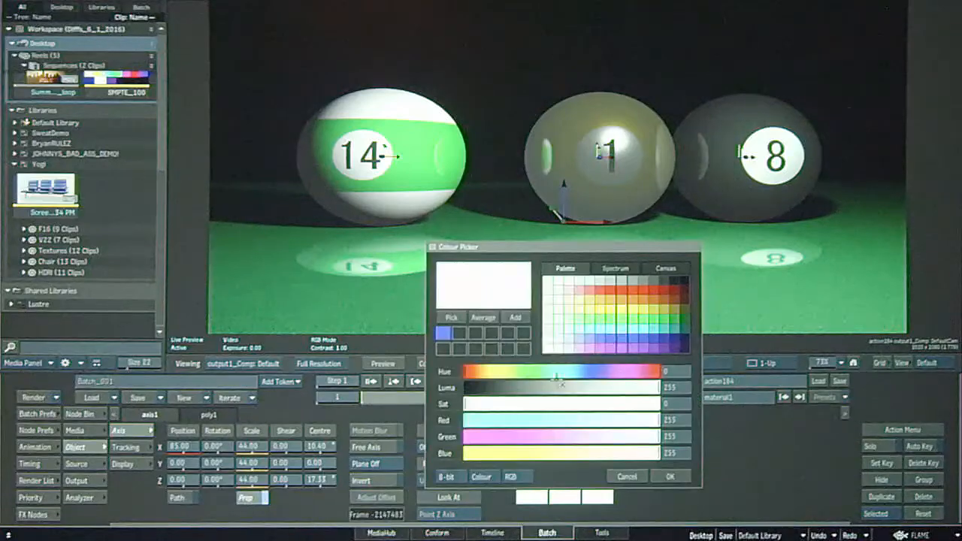
left_click_drag(550, 387, 463, 388)
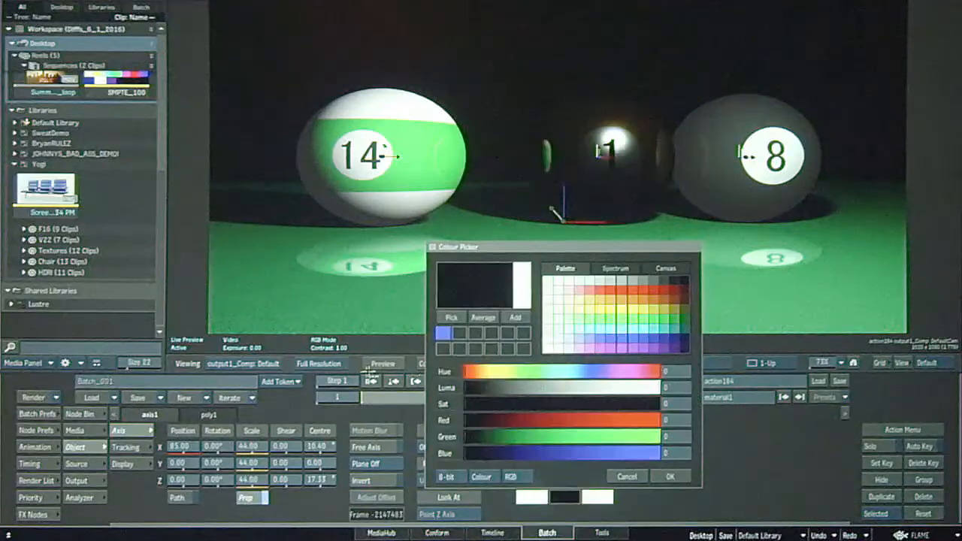
left_click(672, 476)
Duplicate shader1 and attach the copy to the green 14 ball's material, showing the result in the output view.
key("Escape")
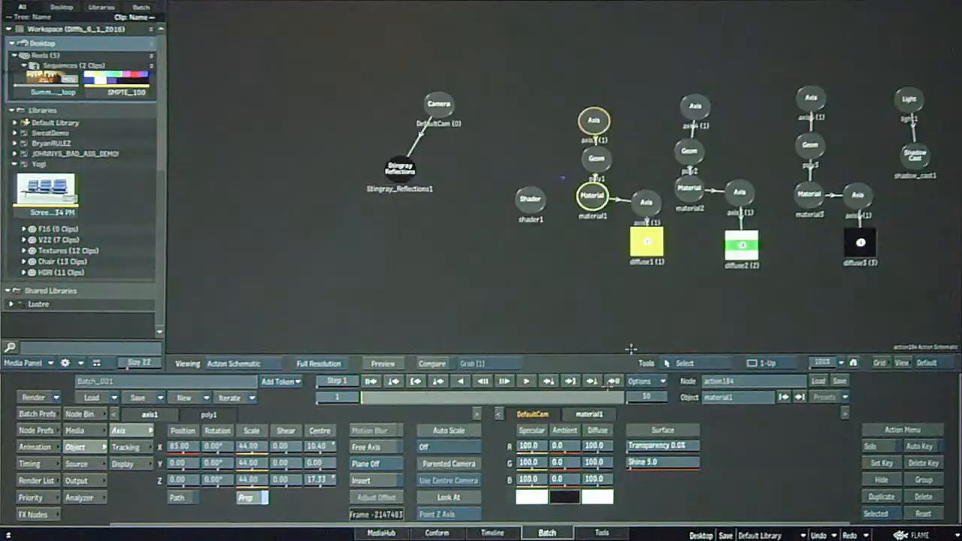
left_click(529, 209)
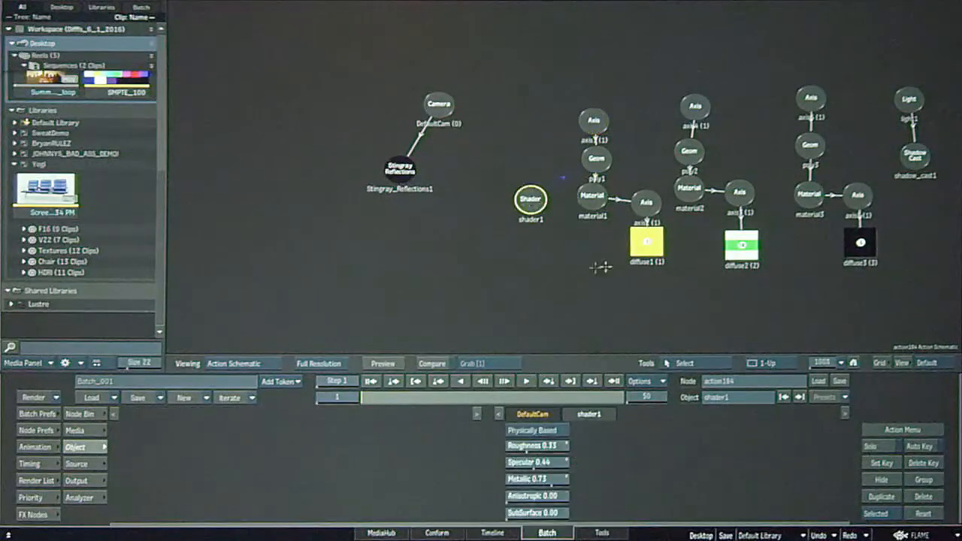
left_click_drag(535, 200, 514, 196)
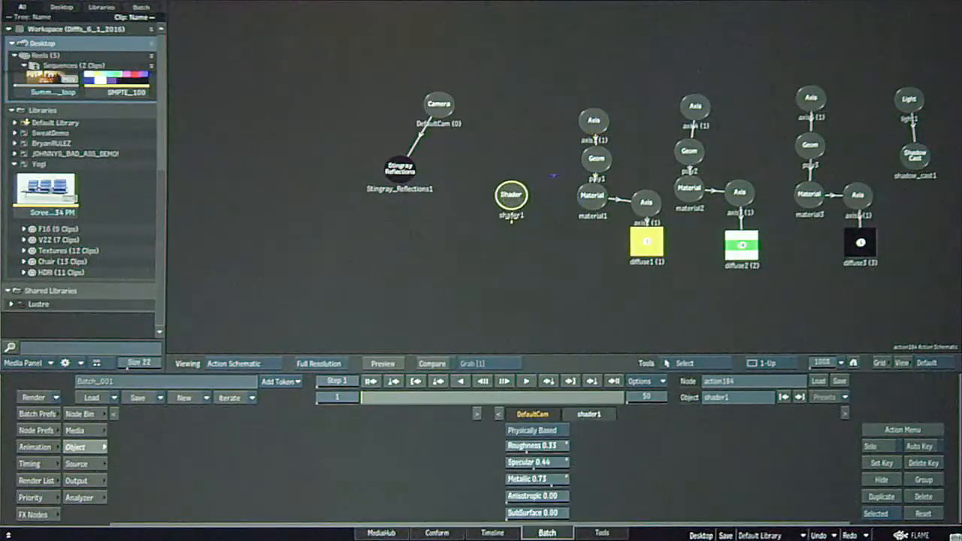
left_click_drag(522, 197, 646, 153)
key("ctrl+d")
key("shift+l")
key("Tab")
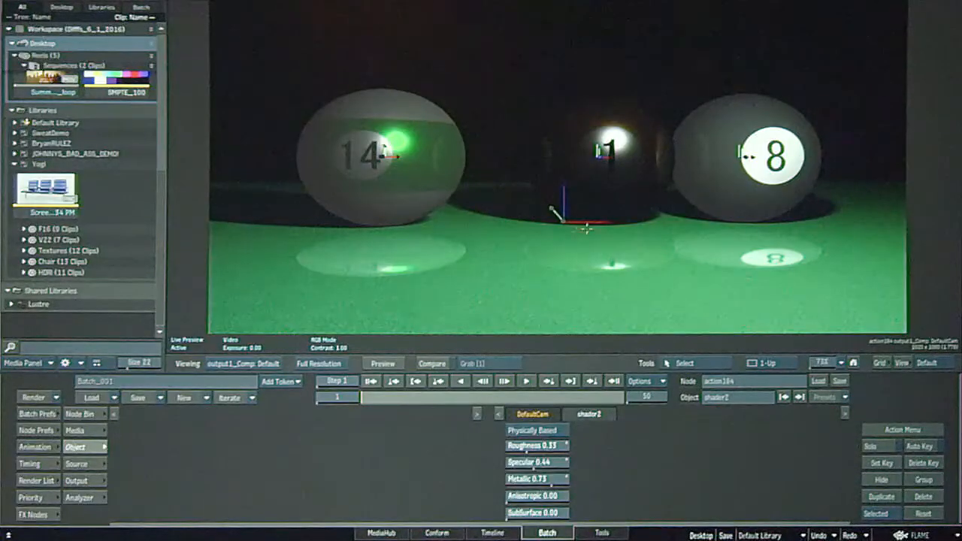
Switch shader2 to Car Paint and set its Edge Colour to teal, with R 0.0%, G 32.9% and B 32.9%.
left_click(536, 430)
left_click(529, 443)
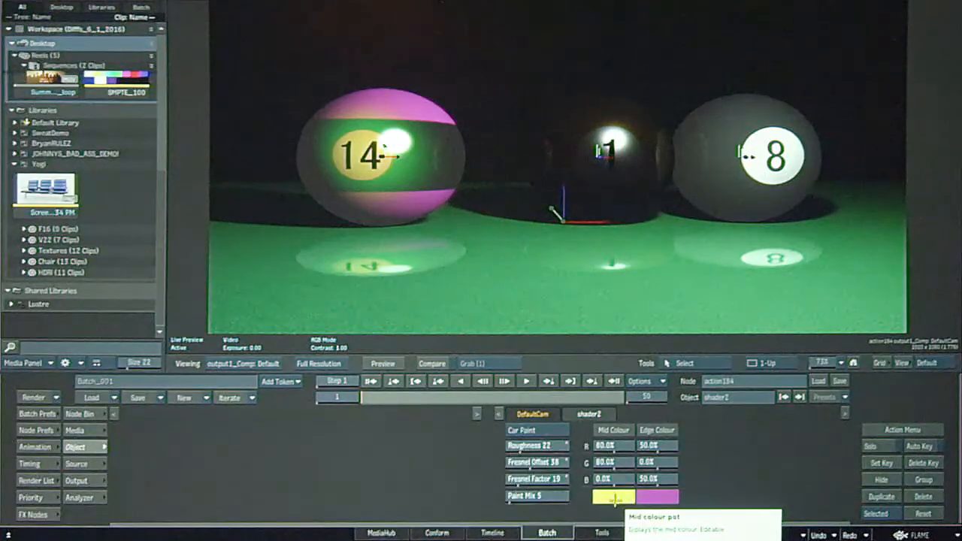
left_click(615, 498)
left_click(660, 350)
left_click(654, 498)
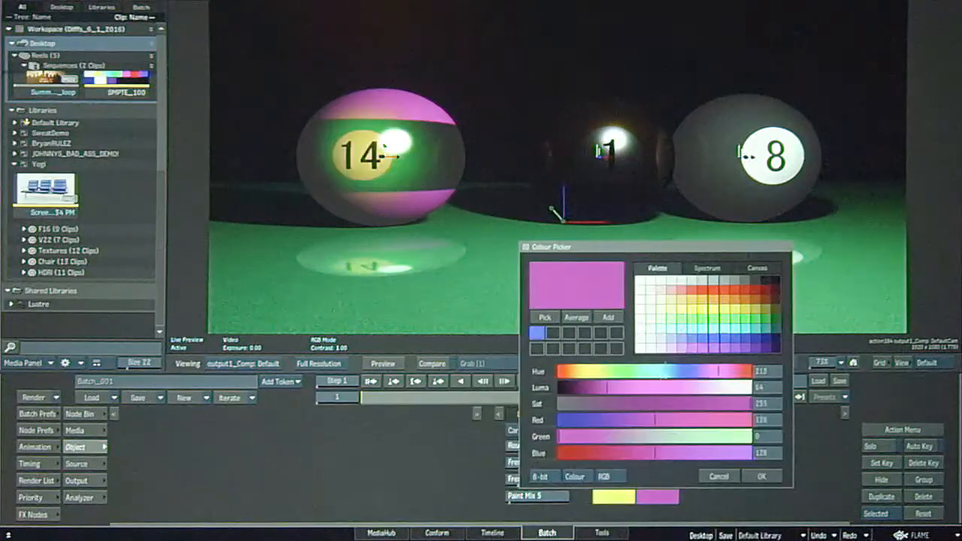
left_click(730, 312)
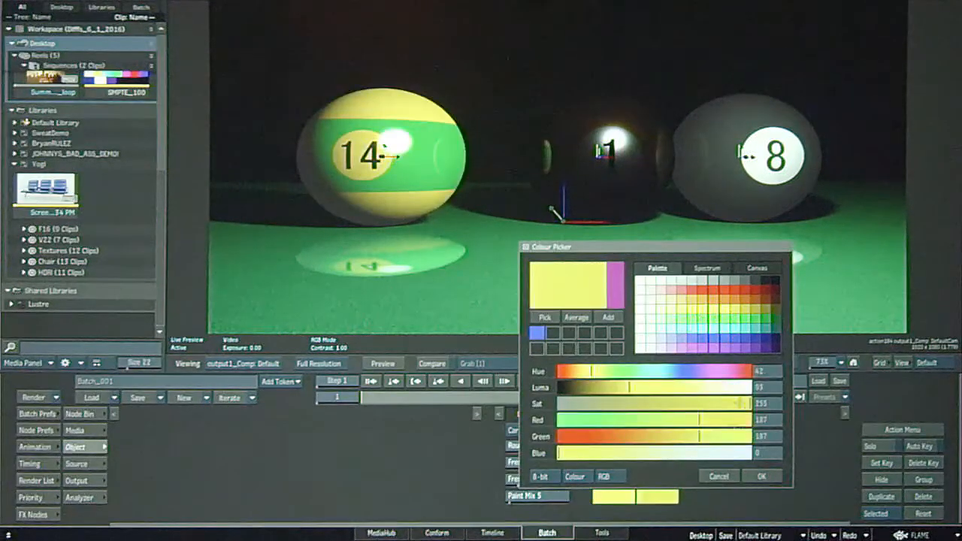
left_click(763, 332)
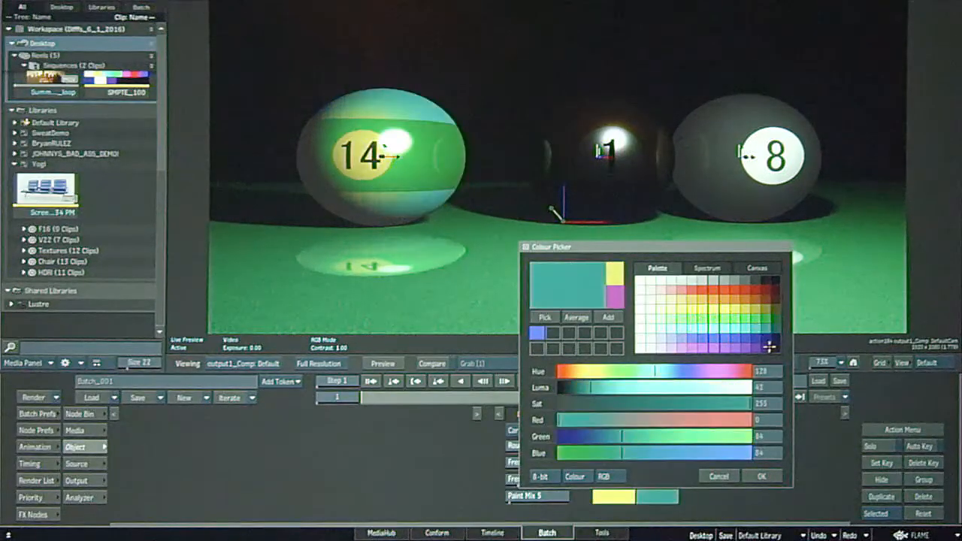
left_click(761, 476)
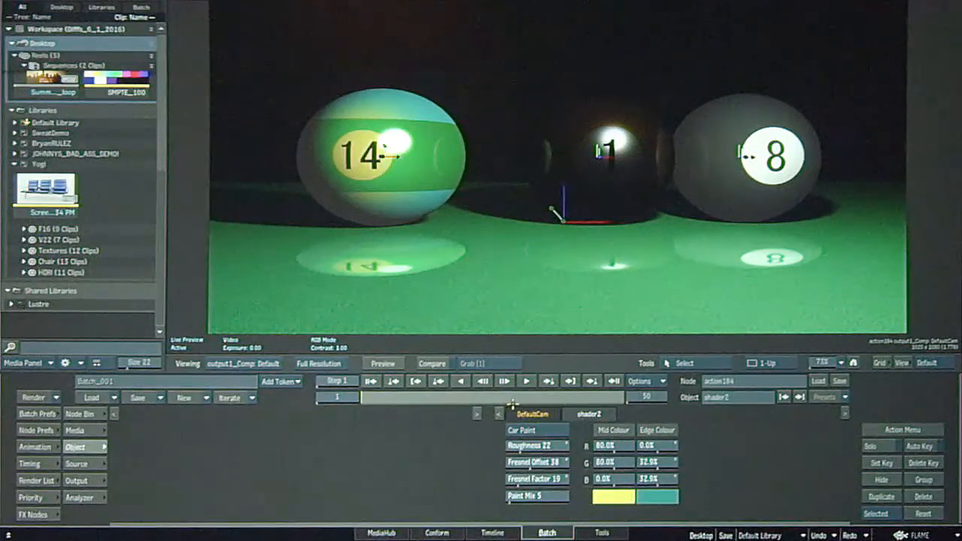
Leave this Action setup, open the action201 node and show its schematic.
key("Escape")
left_click_drag(735, 185, 483, 195)
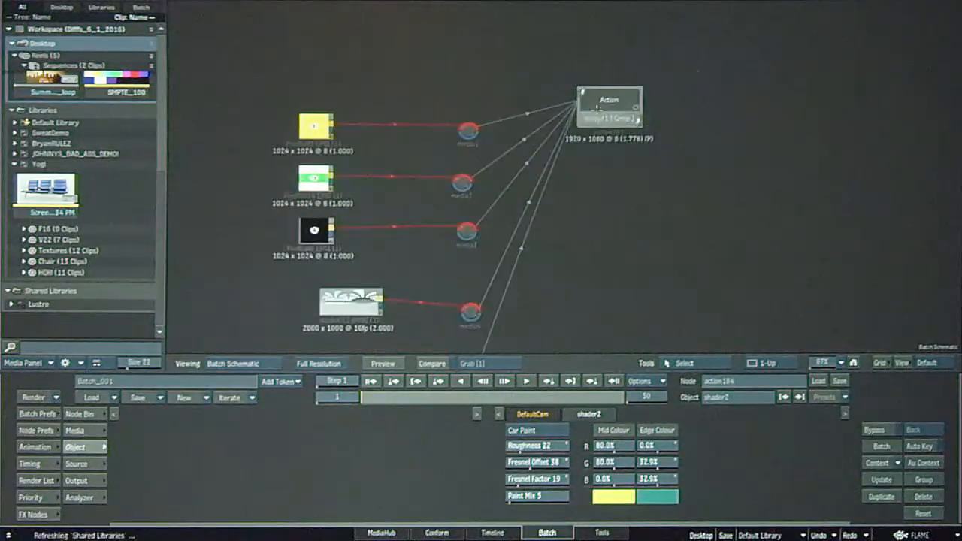
left_click(616, 120)
key("Escape")
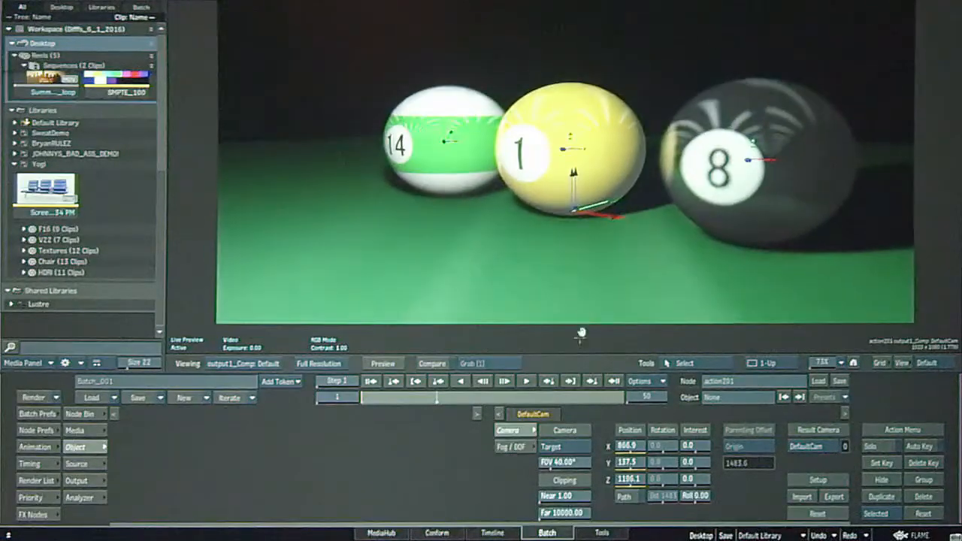
key("Escape")
key("Escape")
key("grave")
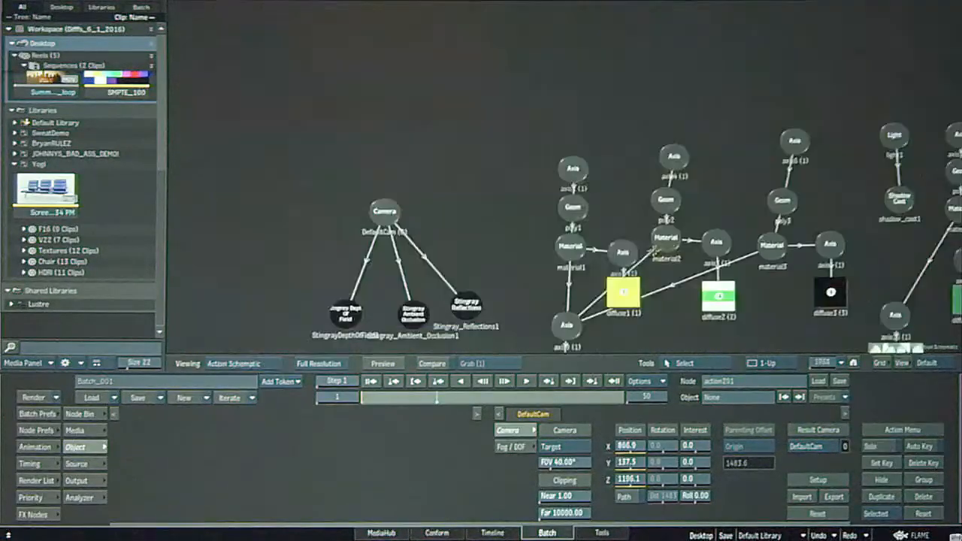
Move axis9 clear of the diffuse1 map and nudge the reflection2 map closer to axis10 in the action201 schematic.
left_click_drag(654, 292, 612, 198)
left_click_drag(535, 189, 535, 223)
left_click_drag(859, 178, 860, 216)
left_click_drag(819, 162, 706, 212)
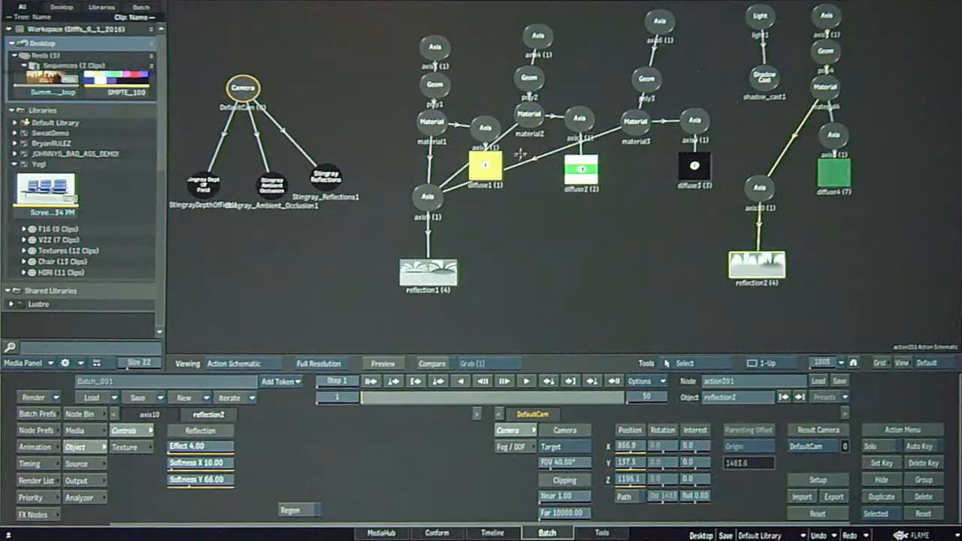
left_click_drag(424, 203, 490, 230)
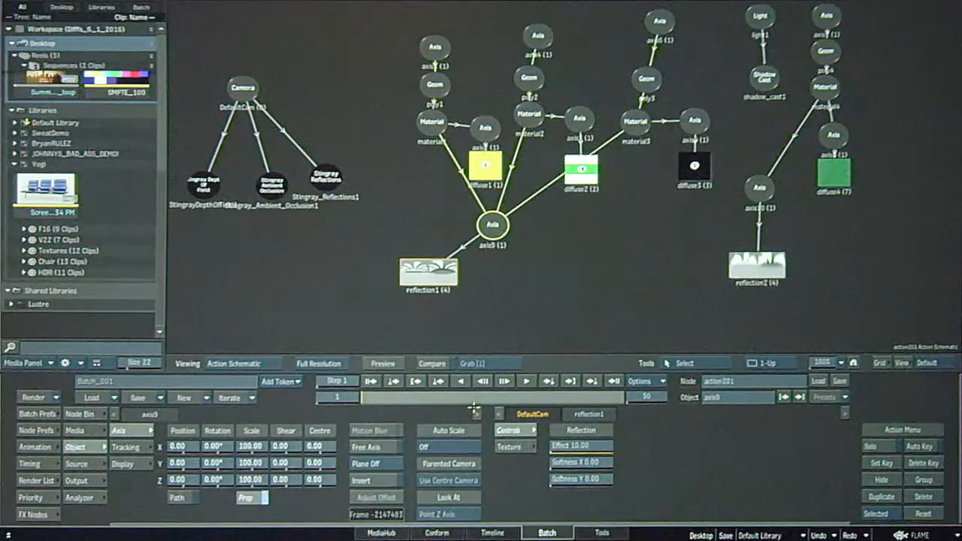
left_click_drag(757, 266, 762, 258)
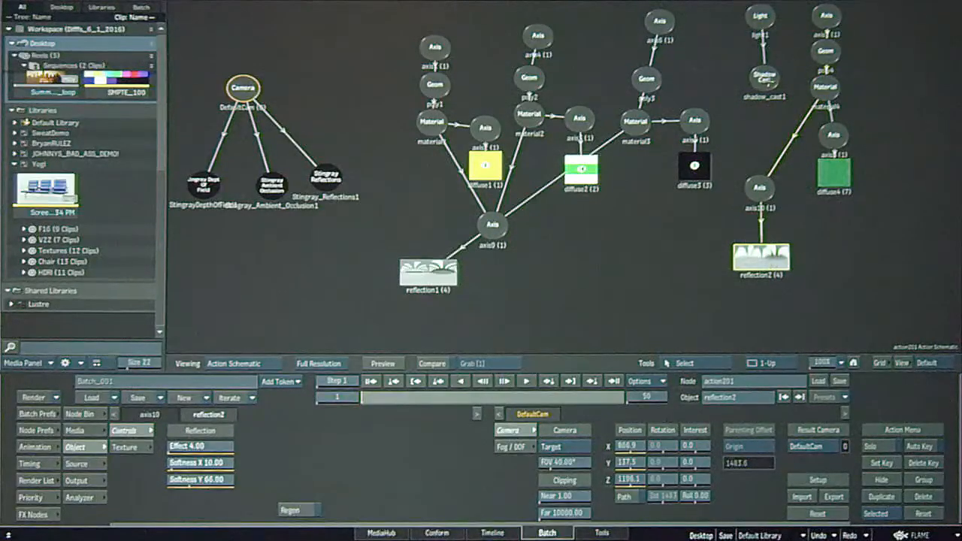
Compare action201's output view from DefaultCam with its working view.
key("Escape")
key("Escape")
key("F4")
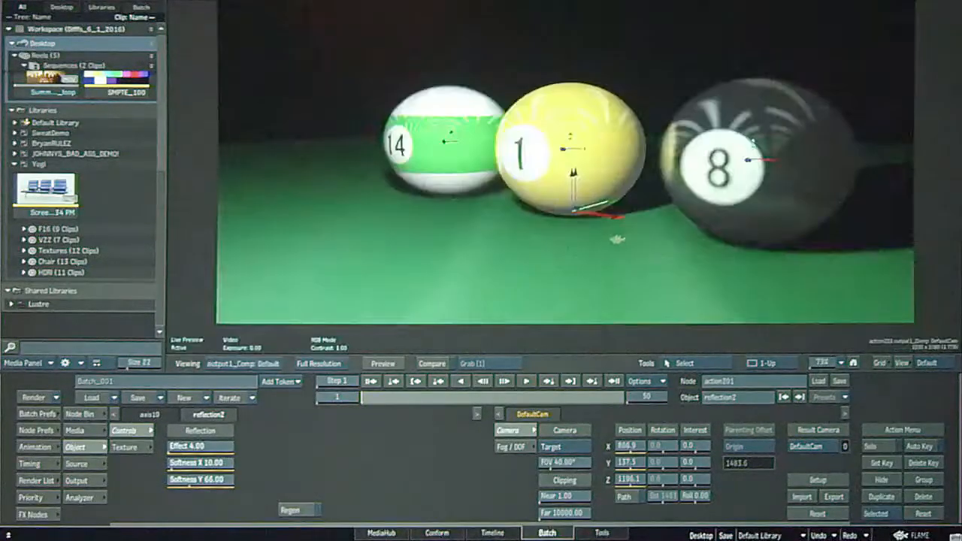
key("F1")
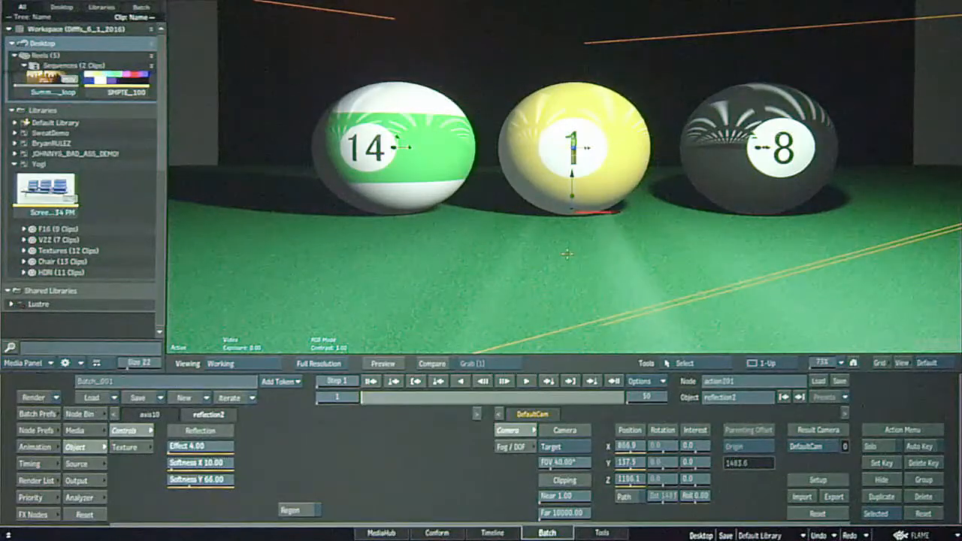
key("F4")
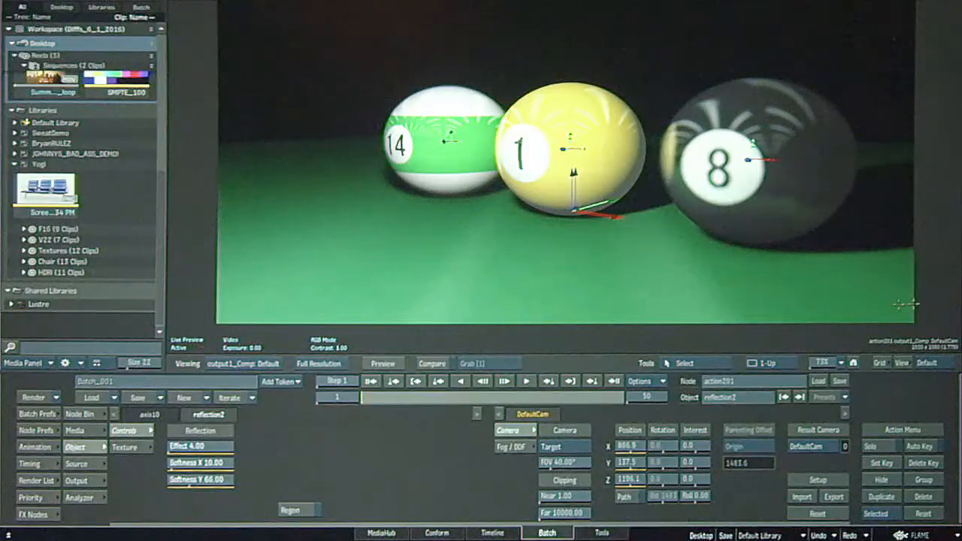
Orbit DefaultCam around the pool balls to about X -242.6, Y 178.0, Z 1452.8.
left_click_drag(827, 368, 813, 367)
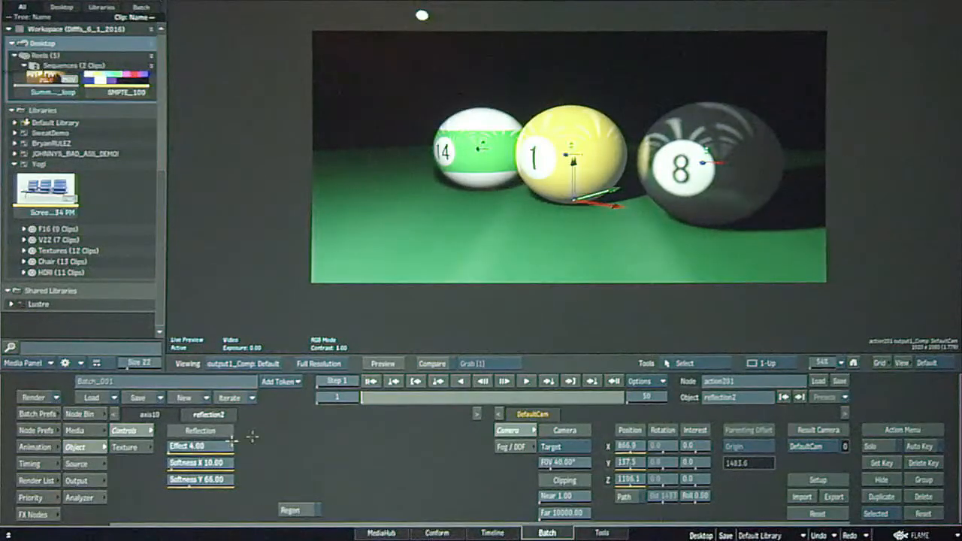
left_click(188, 340)
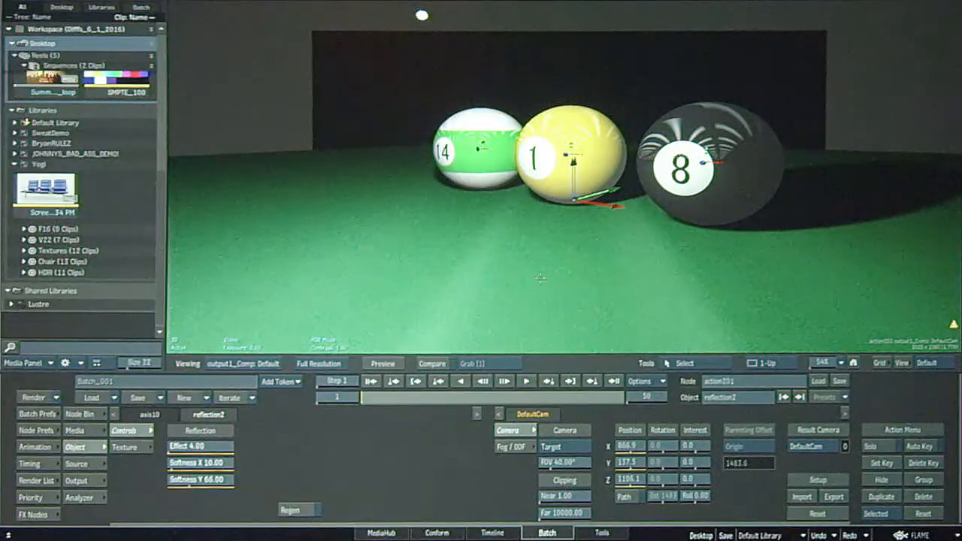
key("alt")
left_click_drag(472, 238, 589, 274)
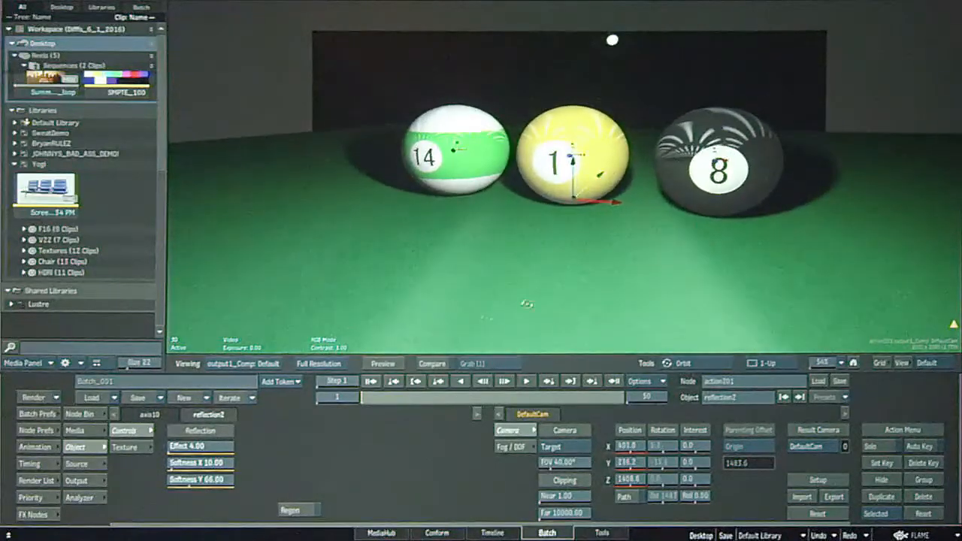
left_click_drag(473, 230, 647, 215)
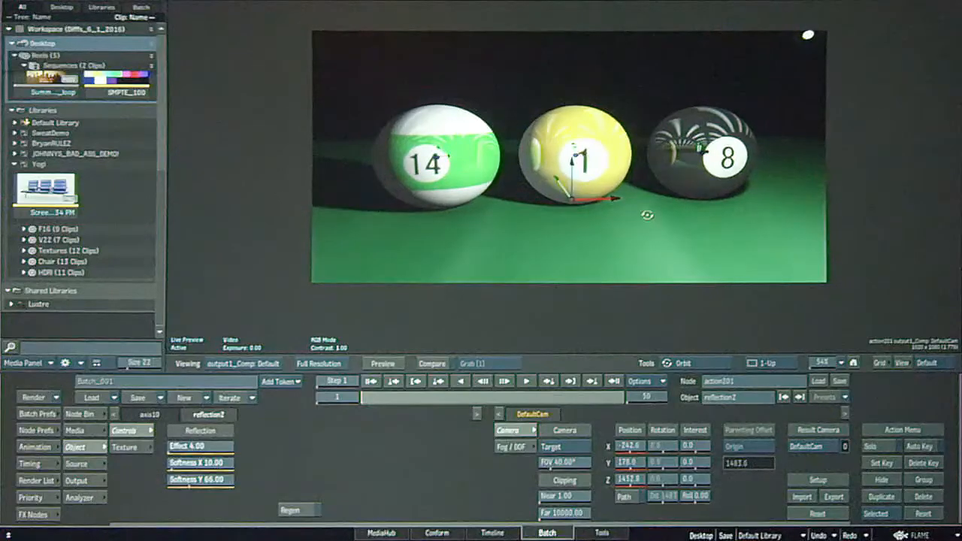
key("Escape")
key("F4")
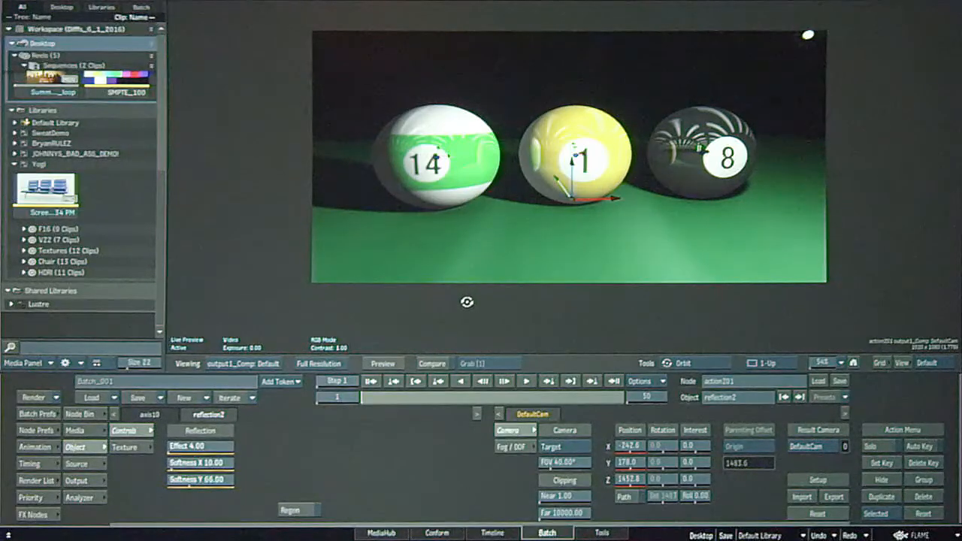
Spread out the Stingray Depth Of Field, Ambient Occlusion and Reflections nodes under DefaultCam and select Stingray_Ambient_Occlusion1.
key("F8")
left_click_drag(326, 245, 617, 240)
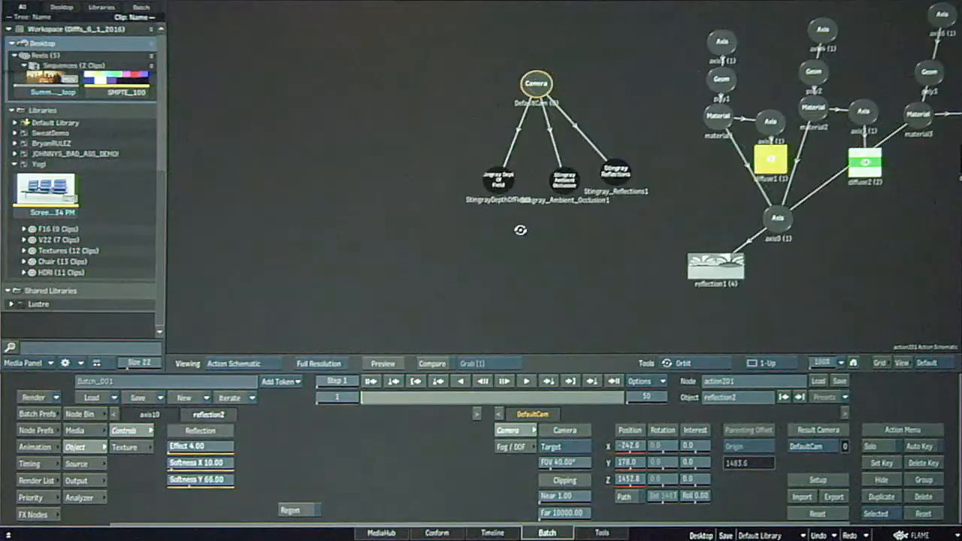
left_click_drag(499, 181, 459, 206)
left_click_drag(565, 180, 565, 257)
left_click(617, 174)
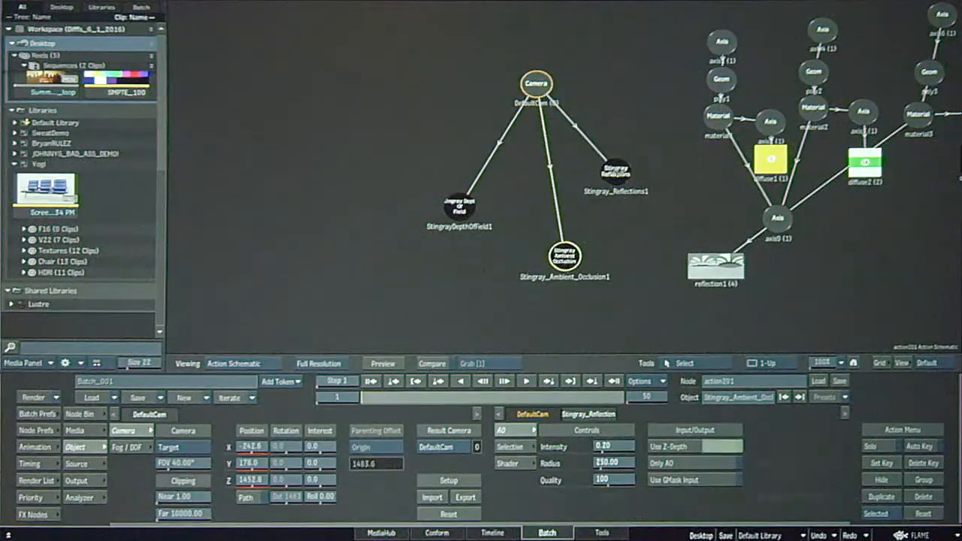
left_click_drag(618, 174, 636, 169)
left_click(565, 258)
Set the ambient occlusion Intensity to 1.00, Radius to about 126 and Quality to 250, and orbit DefaultCam in the output view to inspect it.
key("Escape")
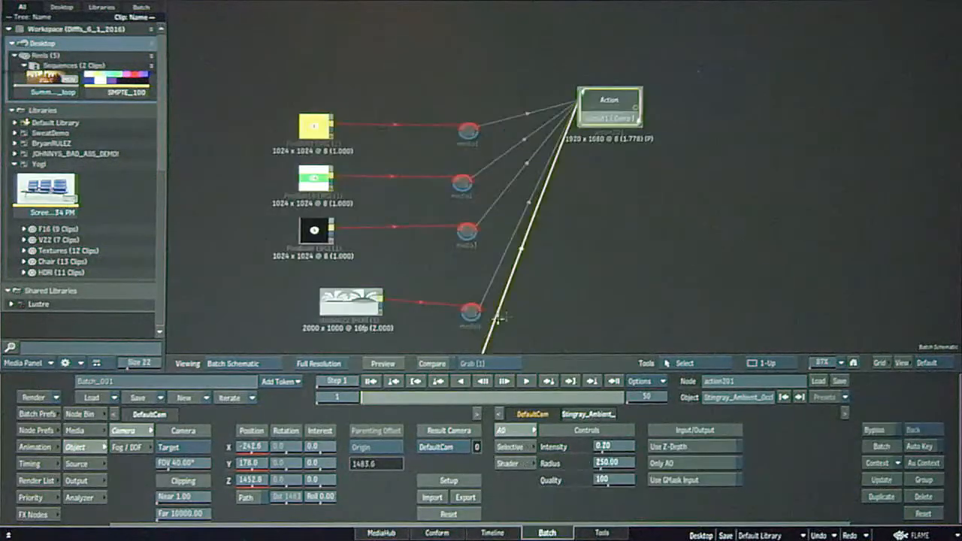
key("Escape")
key("F4")
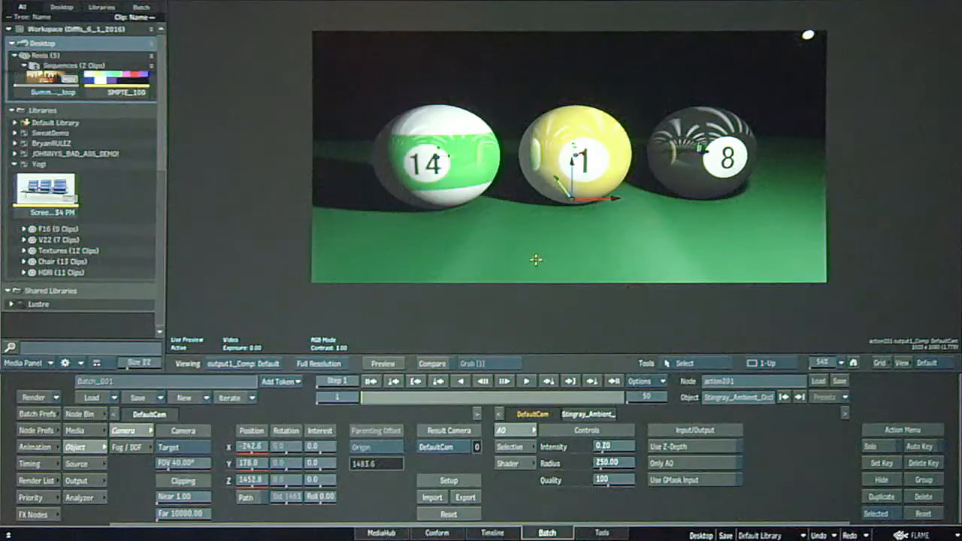
left_click_drag(609, 446, 569, 466)
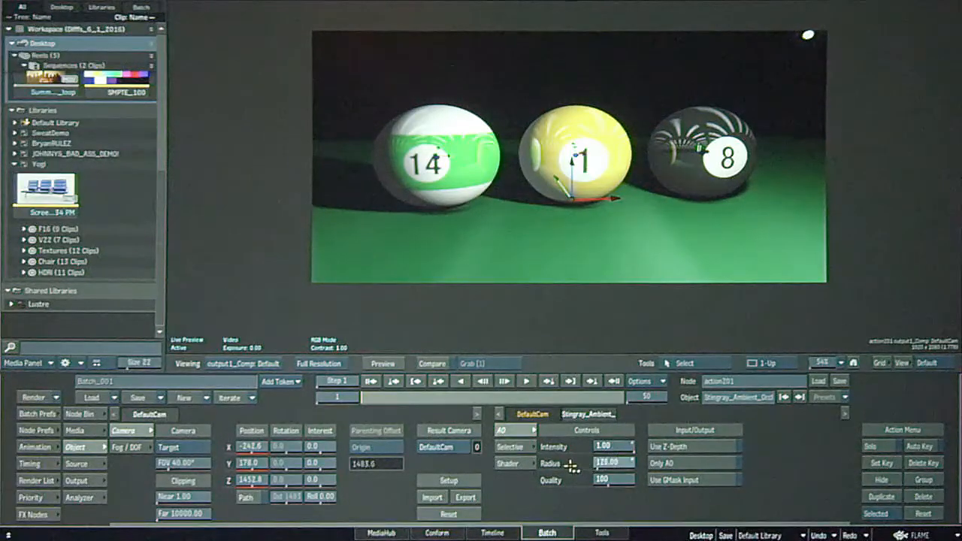
left_click_drag(629, 478, 733, 480)
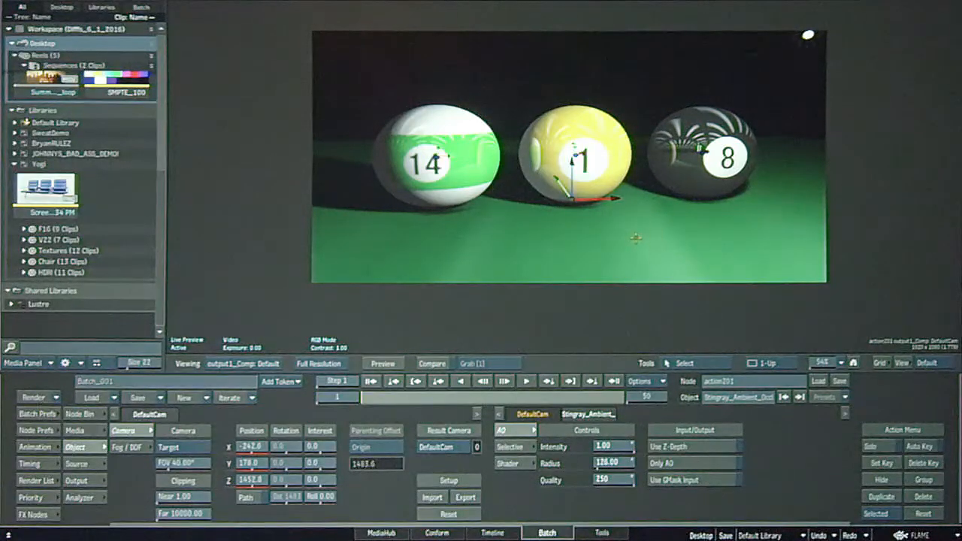
left_click_drag(644, 240, 572, 257)
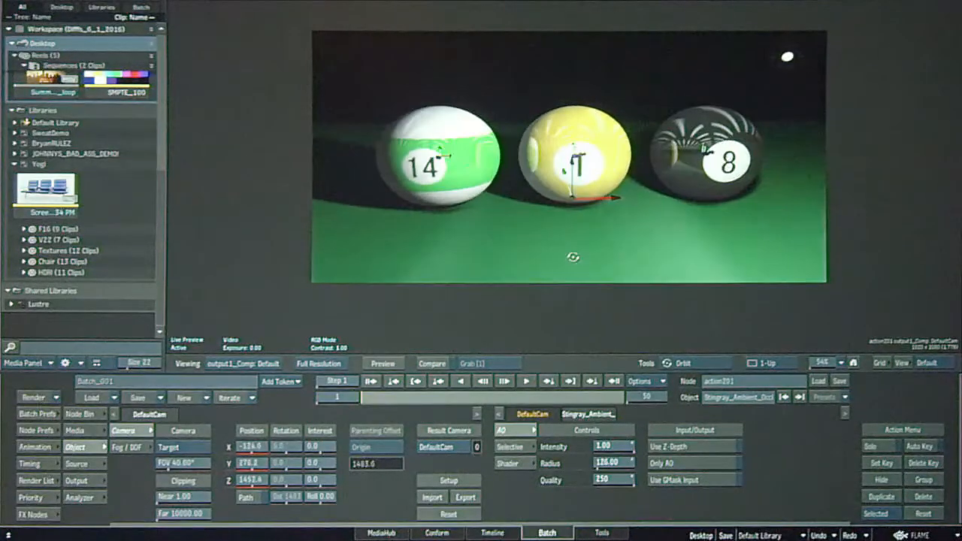
Select the StingrayDepthOfField1 node in action201's schematic and show the Action's output.
key("Escape")
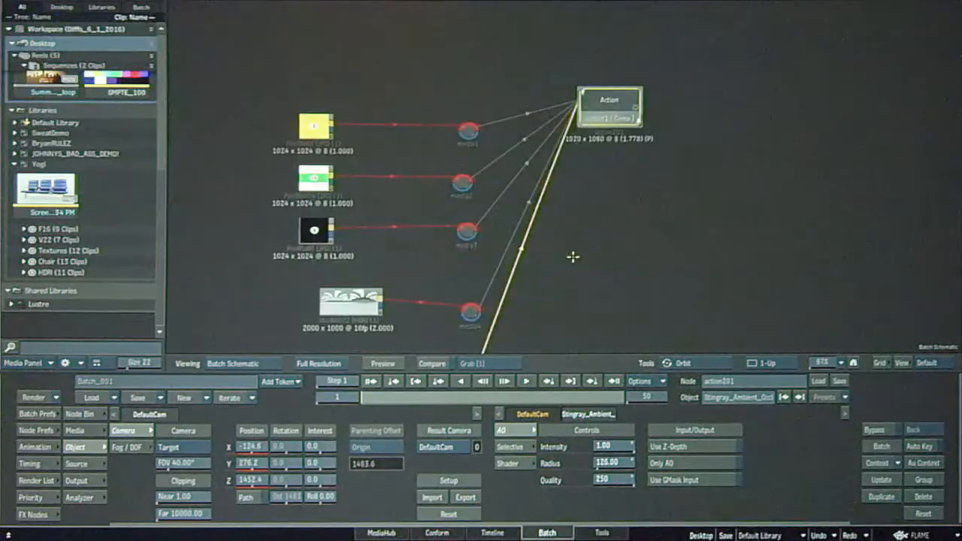
key("Escape")
key("grave")
left_click_drag(627, 239, 449, 213)
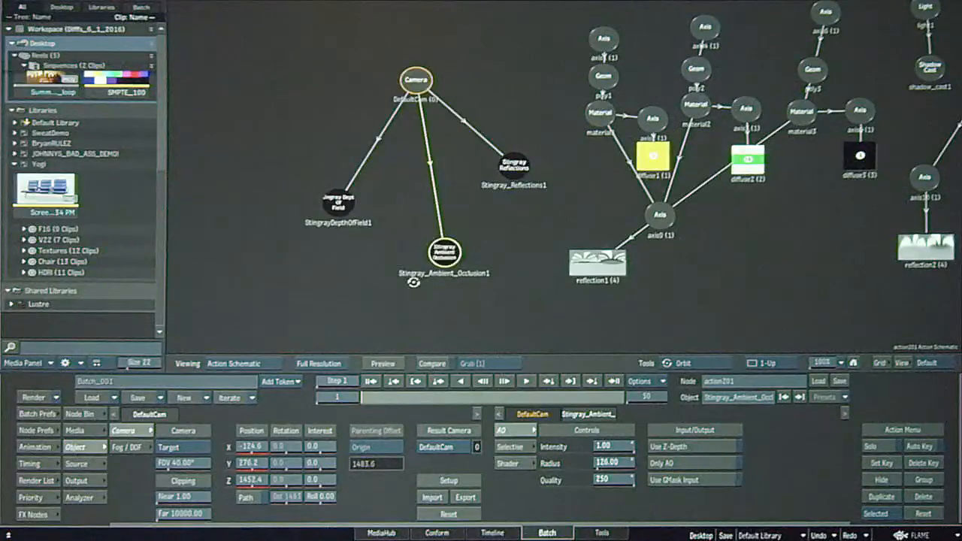
left_click(338, 204)
key("Escape")
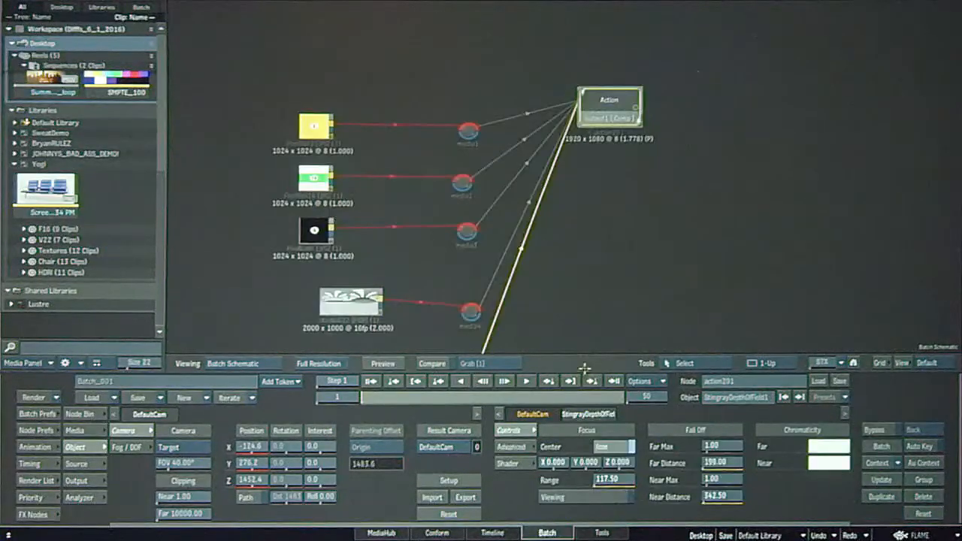
key("F4")
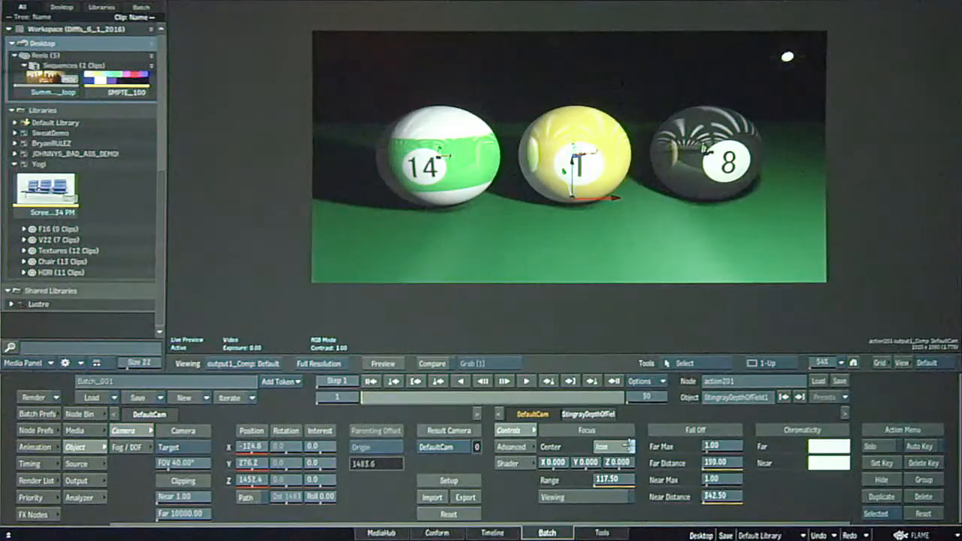
Use the focus viewing overlay to set the depth of field Range to 0.00, turn it off, and orbit DefaultCam to about X -295.3, Y 55.8, Z 1452.9.
left_click(576, 497)
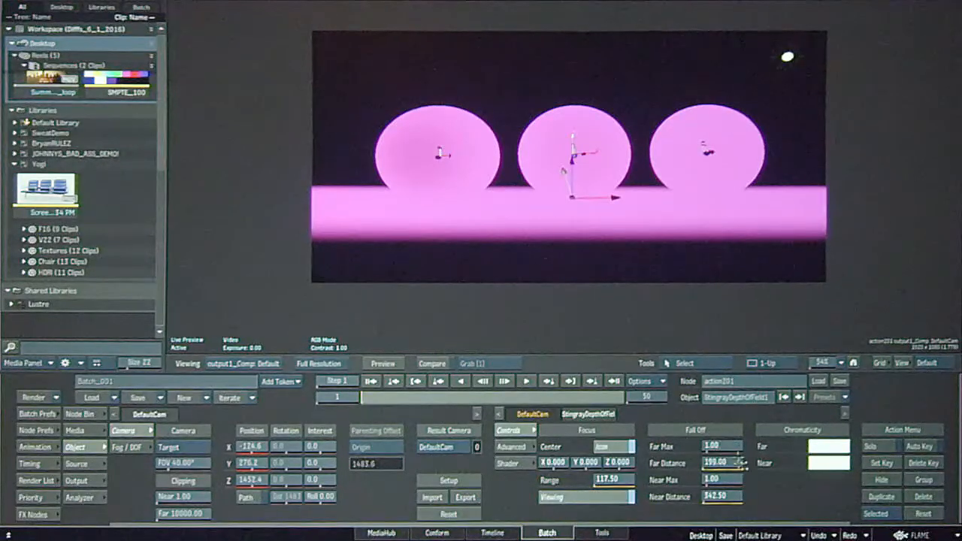
left_click_drag(613, 480, 528, 490)
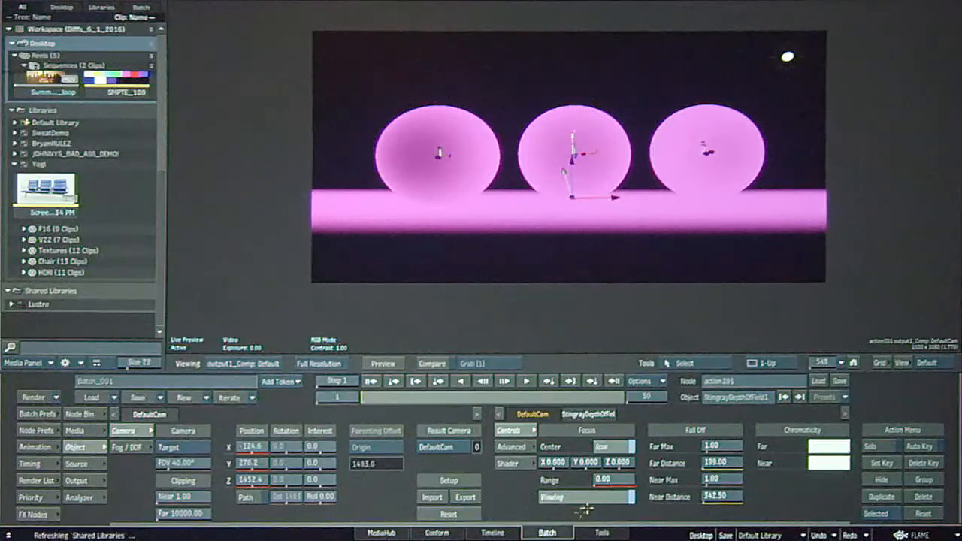
left_click(585, 496)
left_click(587, 496)
left_click(586, 497)
left_click(586, 497)
left_click(586, 497)
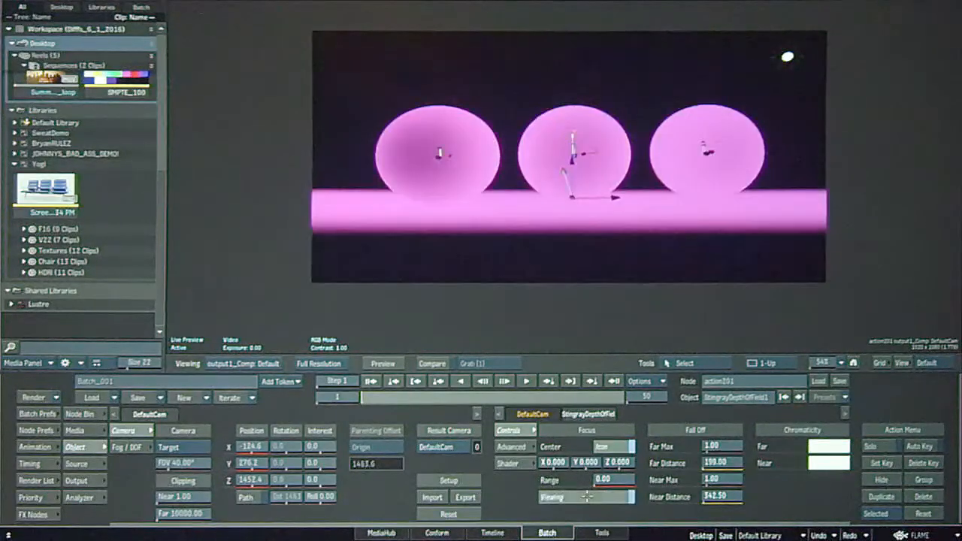
left_click(591, 498)
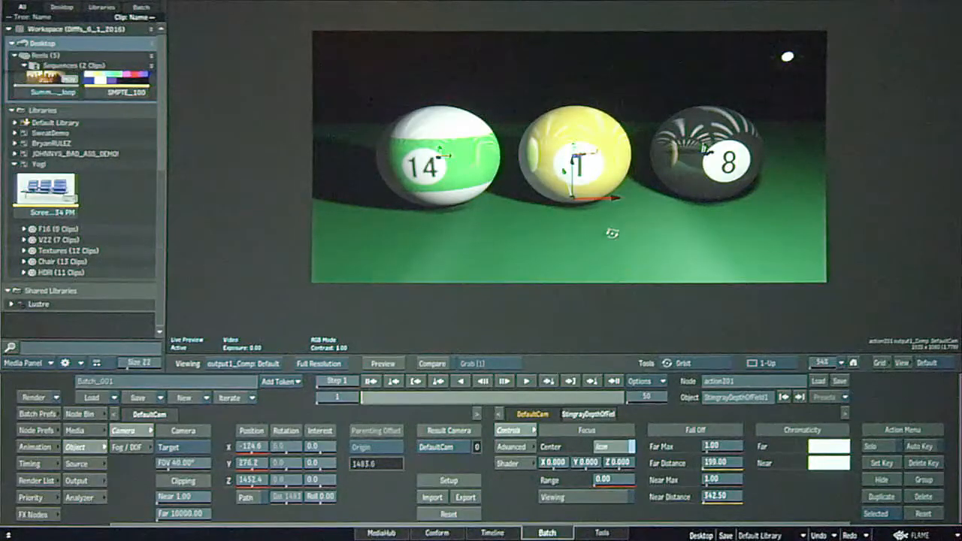
left_click_drag(562, 275, 713, 288)
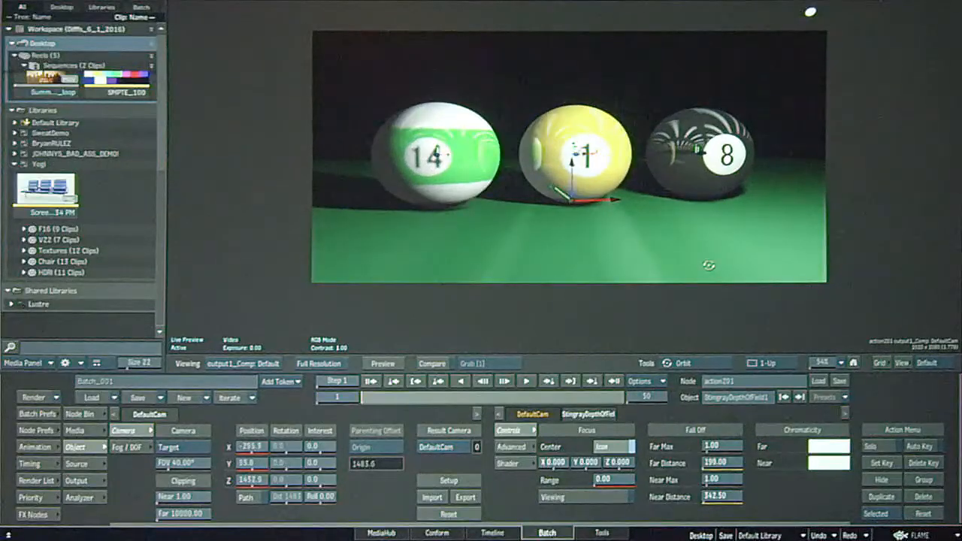
Return to the Batch schematic, select the action173 node in the jet setup, and view its output.
key("F4")
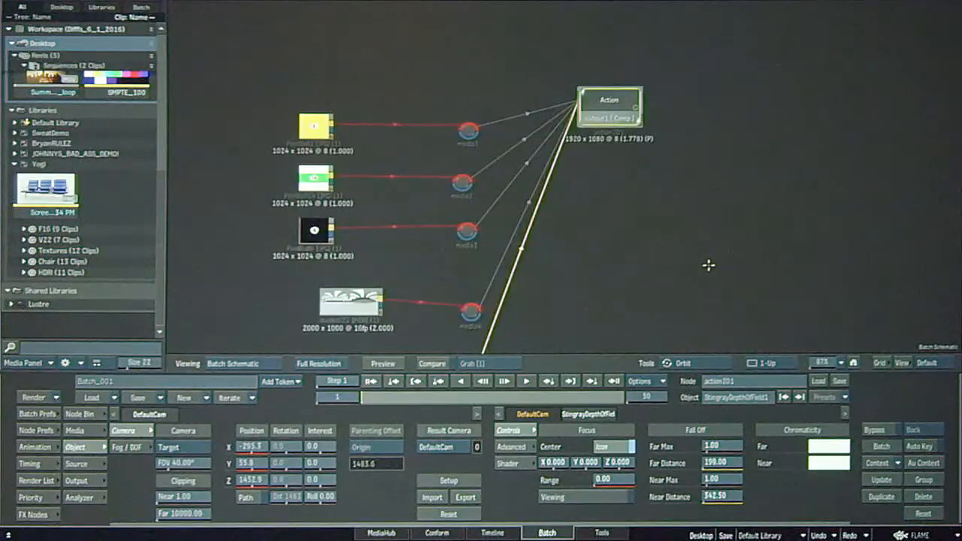
left_click_drag(683, 275, 662, 196)
left_click_drag(828, 362, 802, 352)
left_click_drag(631, 296, 644, 54)
left_click_drag(630, 200, 611, 65)
left_click_drag(631, 274, 659, 267)
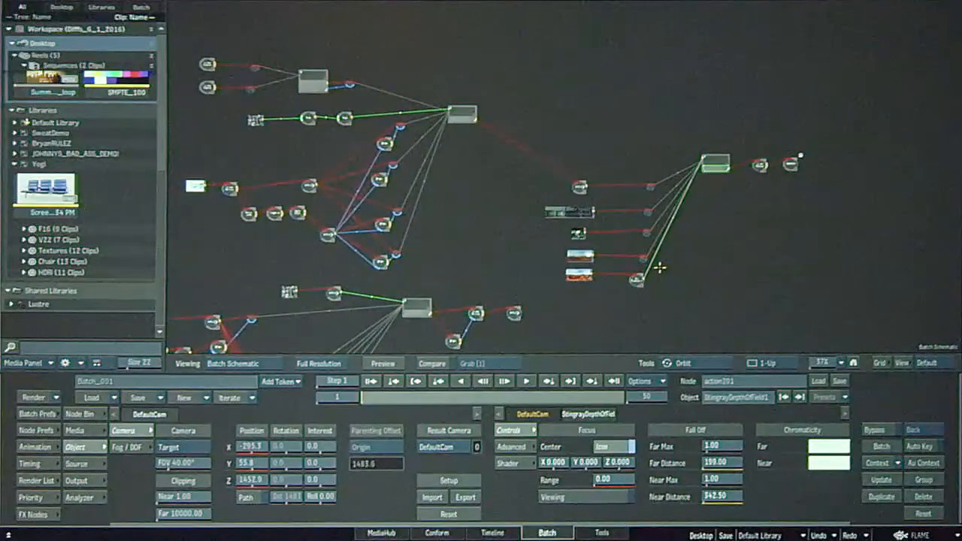
mouse_move(554, 211)
left_mouse_down()
mouse_move(539, 219)
mouse_move(552, 213)
left_mouse_up()
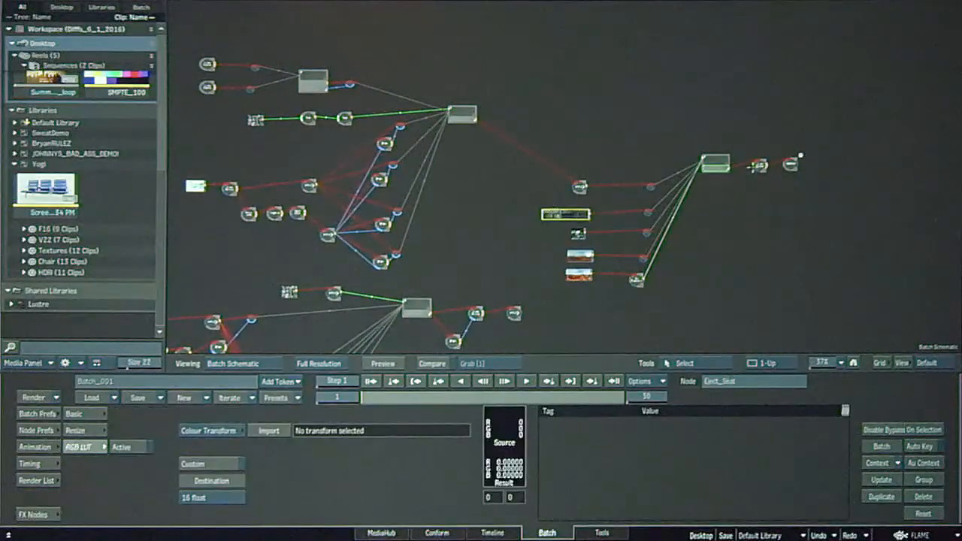
left_click(715, 162)
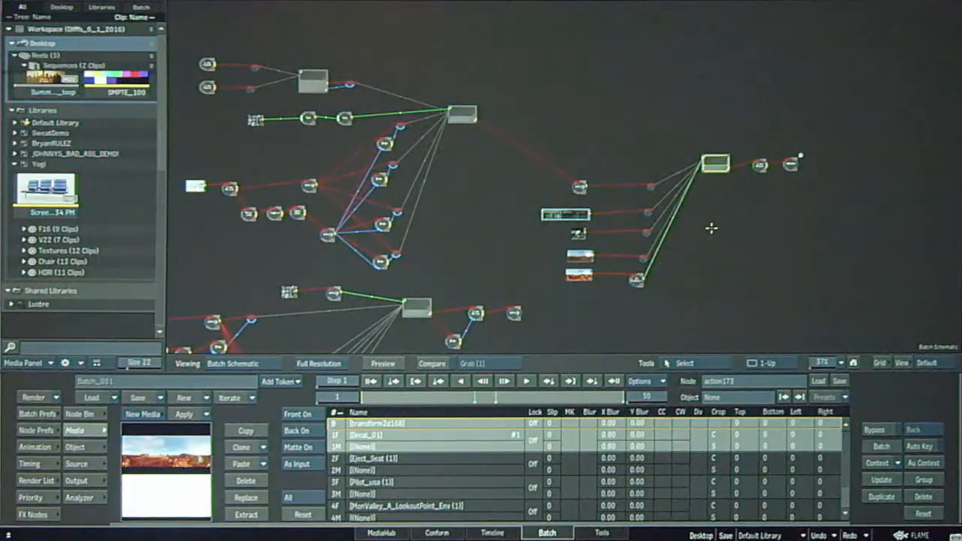
key("F4")
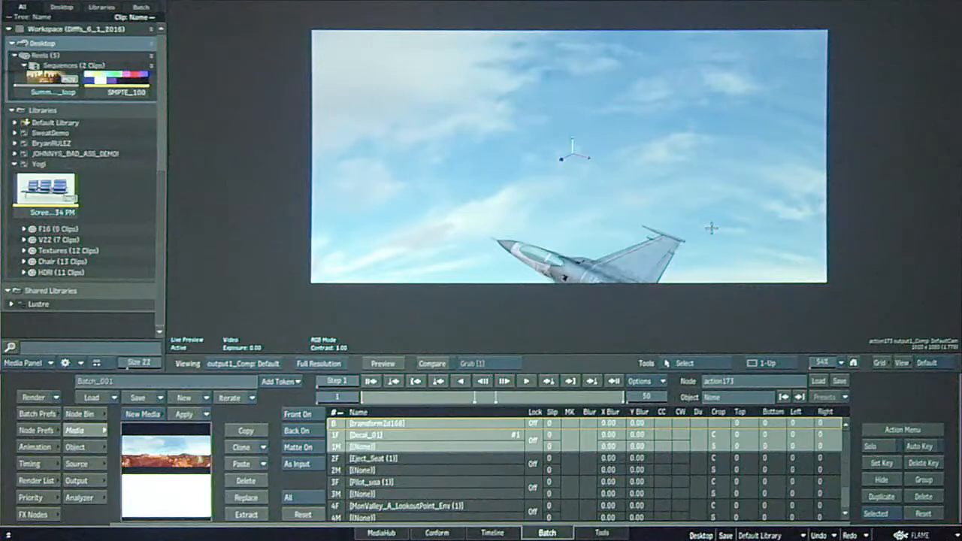
Add a new Action node to an empty area of the Batch schematic and open it.
key("Escape")
left_click_drag(443, 326, 618, 293)
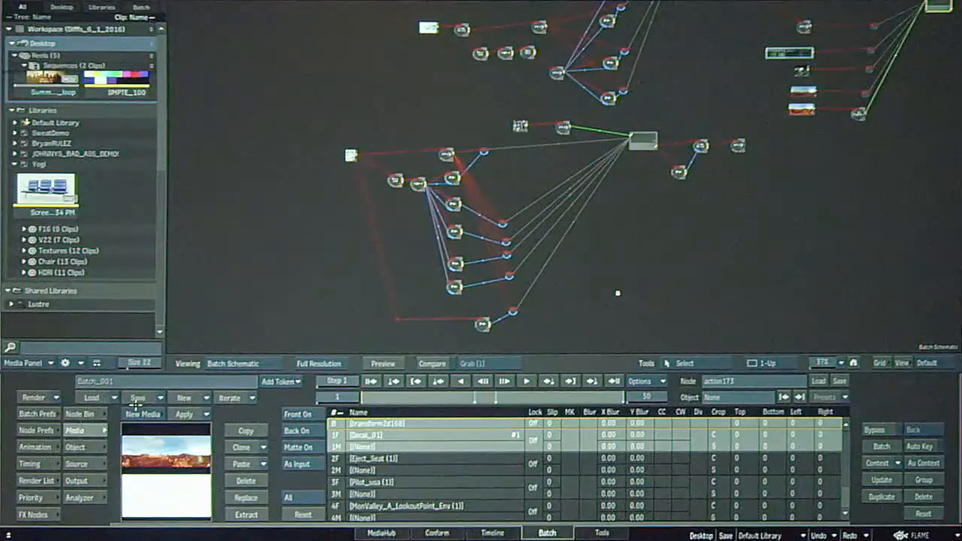
left_click(79, 414)
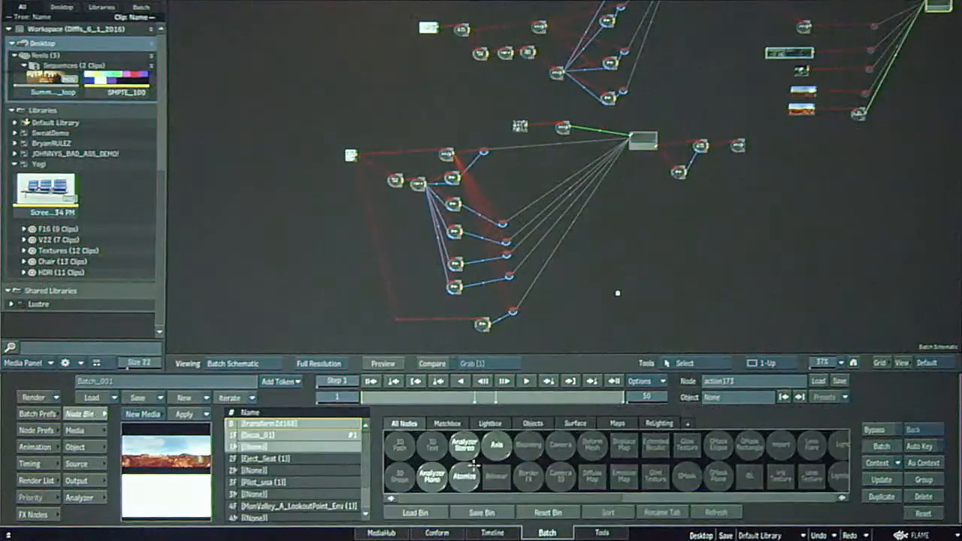
left_click(33, 514)
key("a")
left_click_drag(276, 471, 755, 250)
left_click_drag(715, 290, 648, 281)
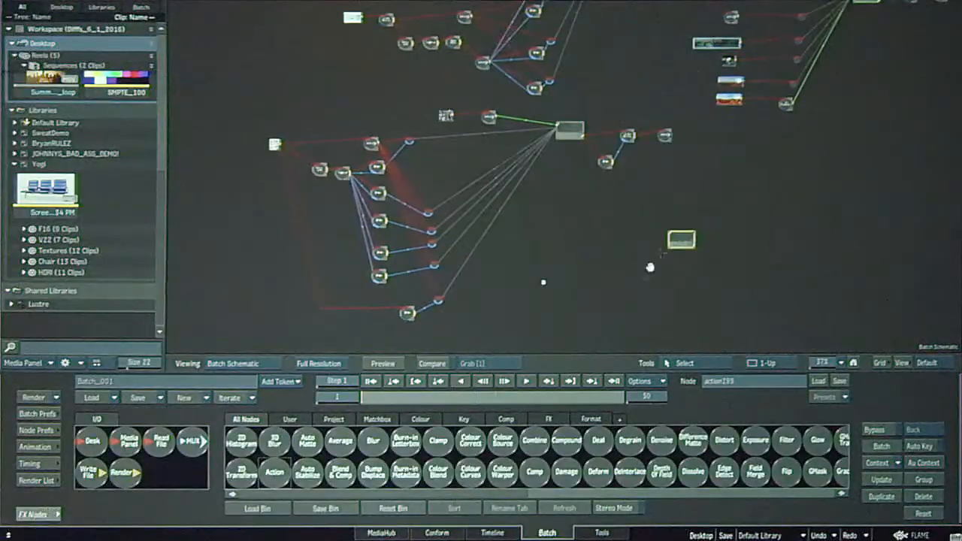
double_click(687, 241)
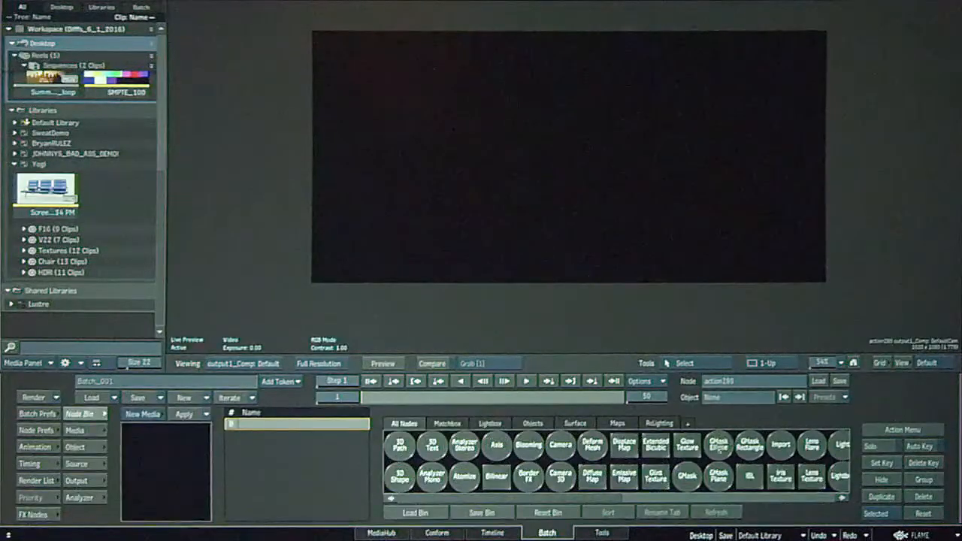
Add an Import node to the new Action and load the tiltrotor aircraft 3D model.
key("i")
left_click_drag(656, 446, 624, 197)
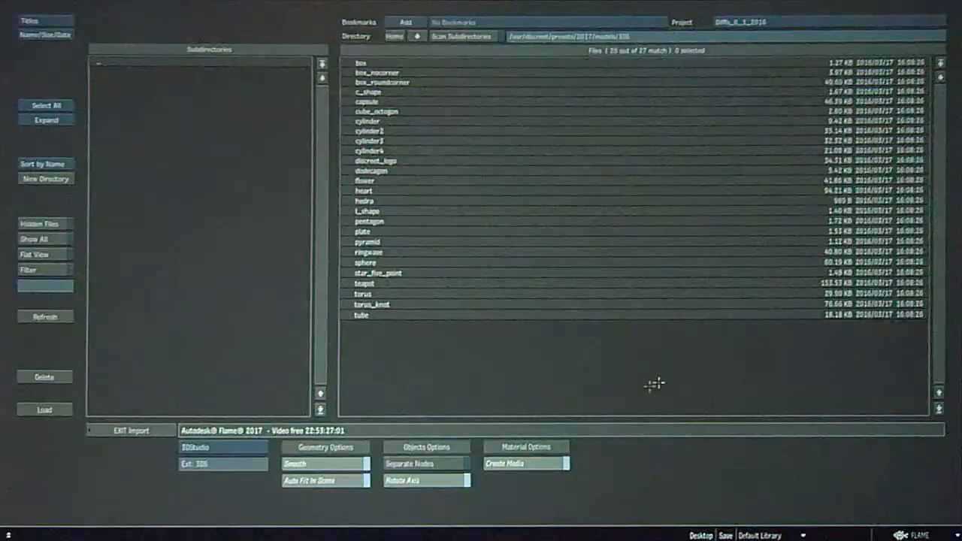
left_click(392, 37)
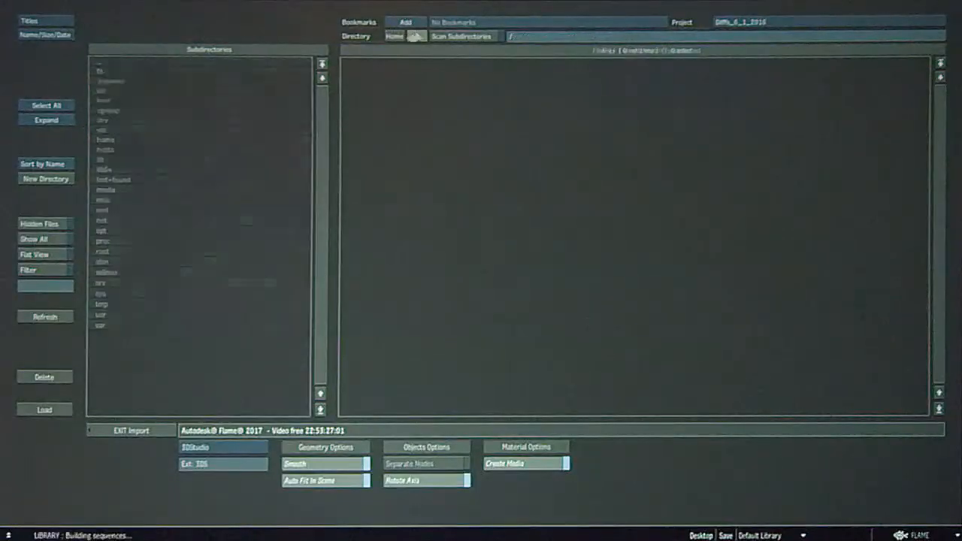
double_click(128, 81)
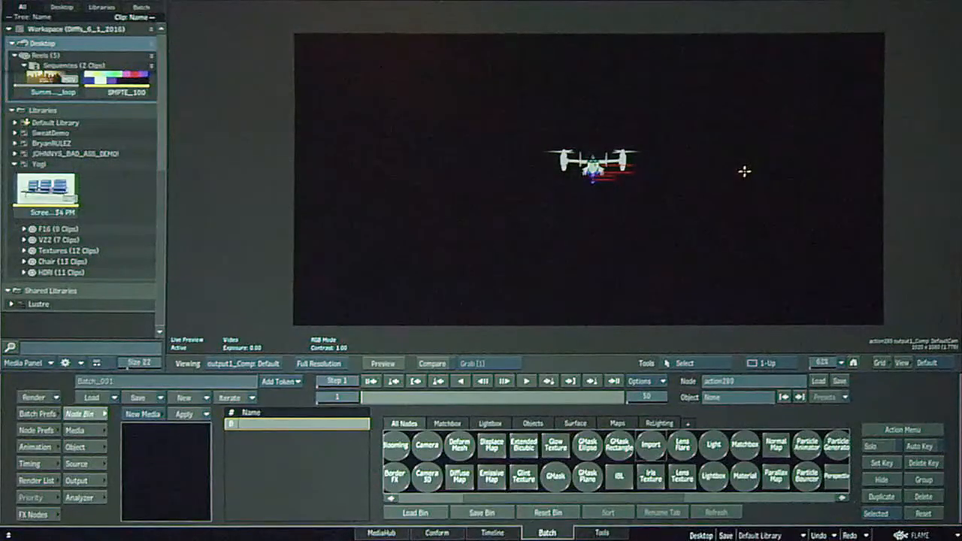
Examine the imported aircraft's node hierarchy in the new Action's schematic.
key("F8")
left_click_drag(820, 260, 555, 193)
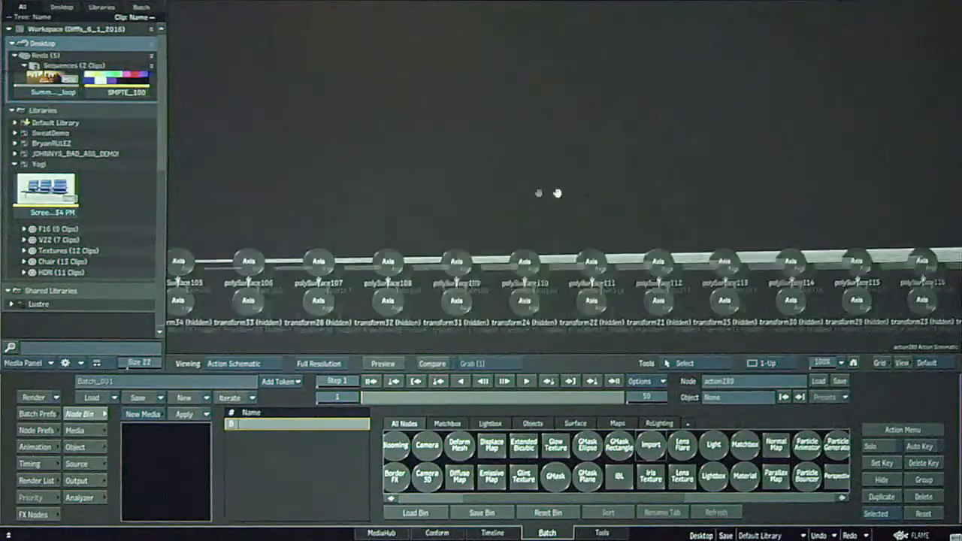
left_click_drag(826, 363, 787, 357)
left_click_drag(838, 284, 805, 293)
left_click_drag(823, 363, 837, 361)
left_click_drag(840, 322, 689, 197)
left_click_drag(737, 275, 623, 281)
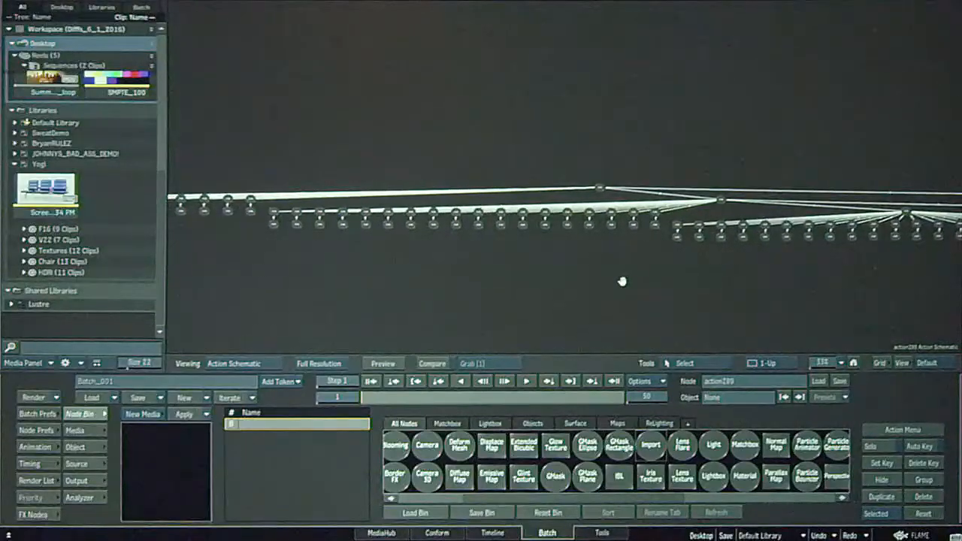
Set the editing scope to Branch, delete the uppermost parent axis in the hierarchy, and return to selection mode.
key("Delete")
left_click(882, 512)
left_click(884, 499)
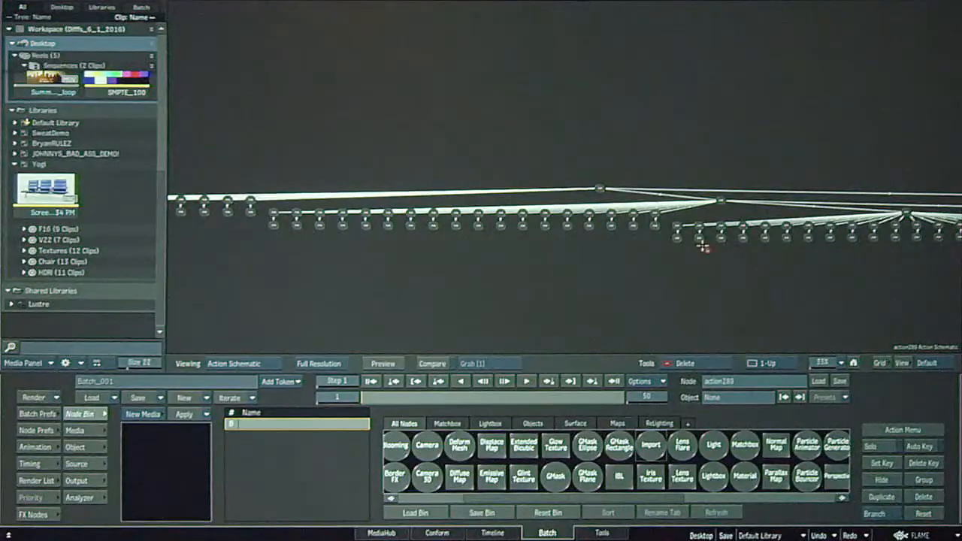
left_click(600, 189)
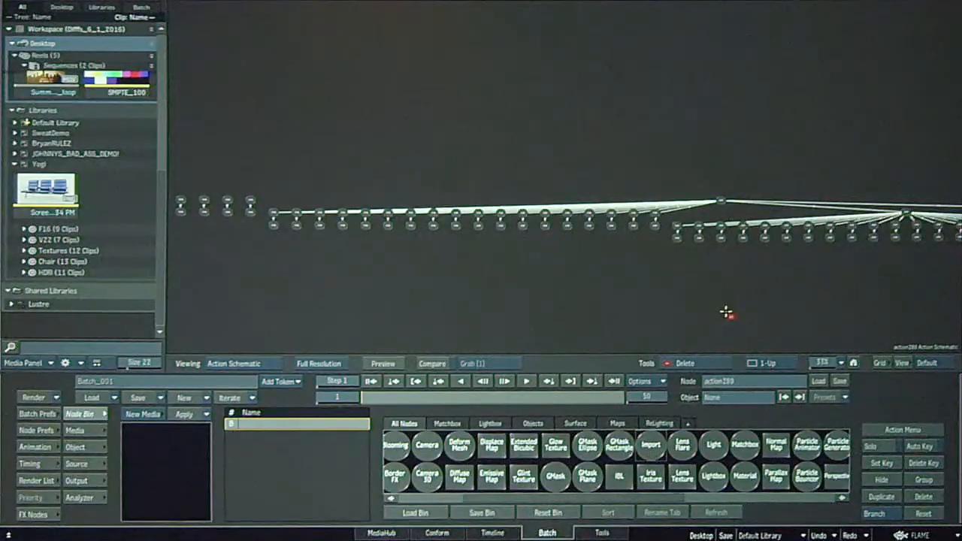
left_click_drag(745, 312, 426, 302)
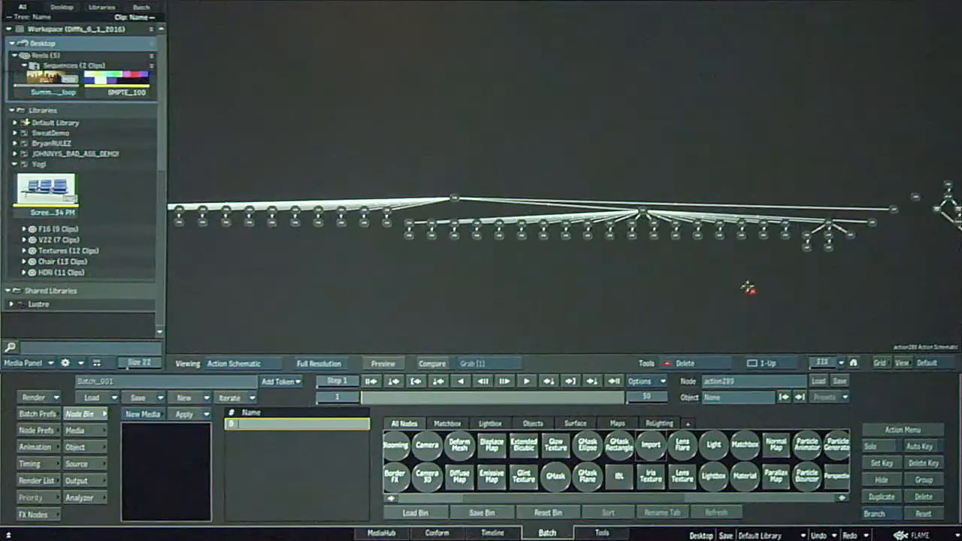
key("s")
left_click_drag(809, 304, 625, 281)
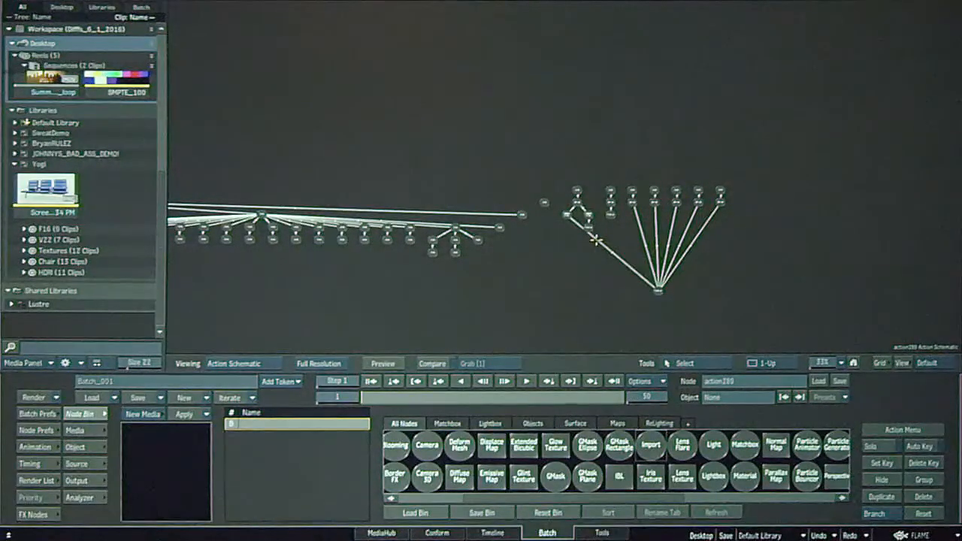
Open action233 from the Batch schematic, view its tiltrotor city composite, and examine its Action schematic around material1.
key("Escape")
left_click_drag(476, 320, 587, 321)
left_click(548, 181)
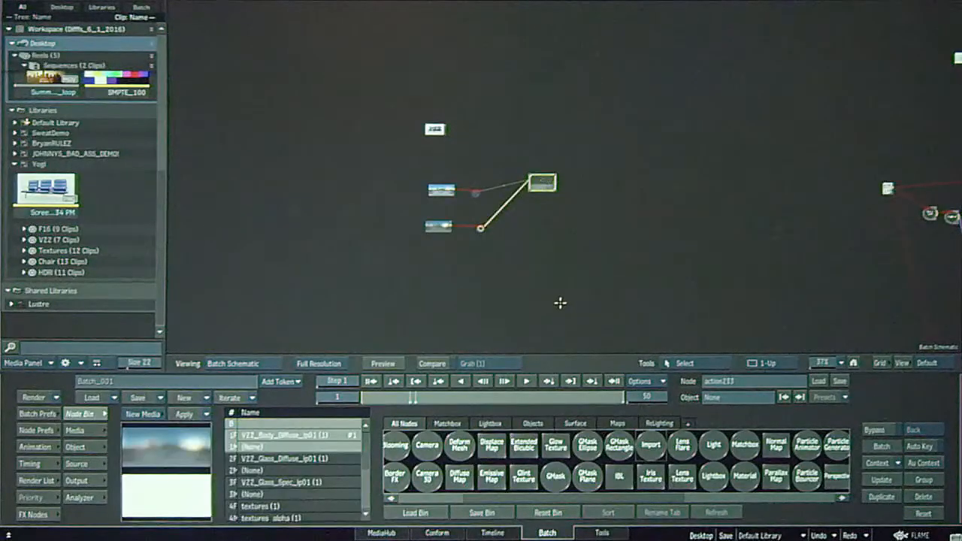
key("F4")
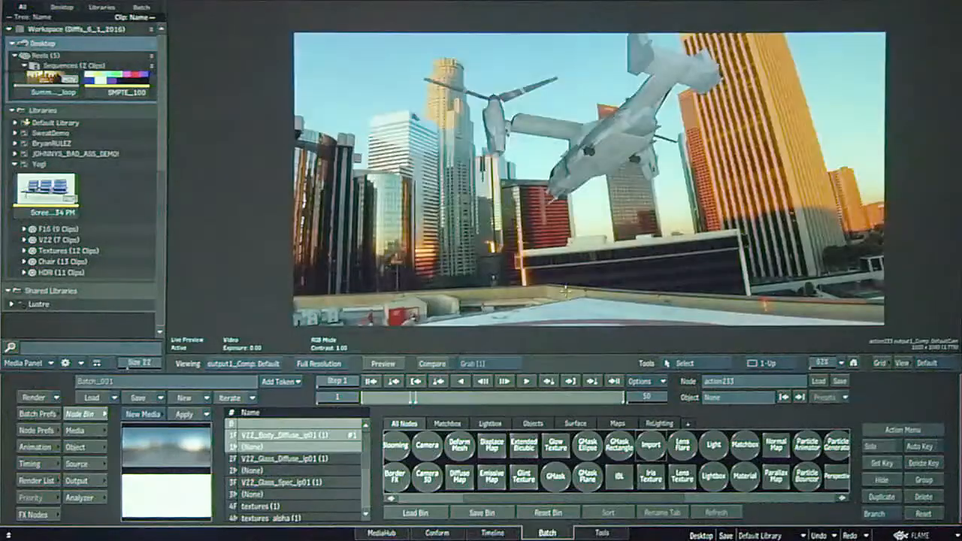
key("grave")
left_click_drag(727, 295, 614, 142)
left_click_drag(672, 272, 736, 219)
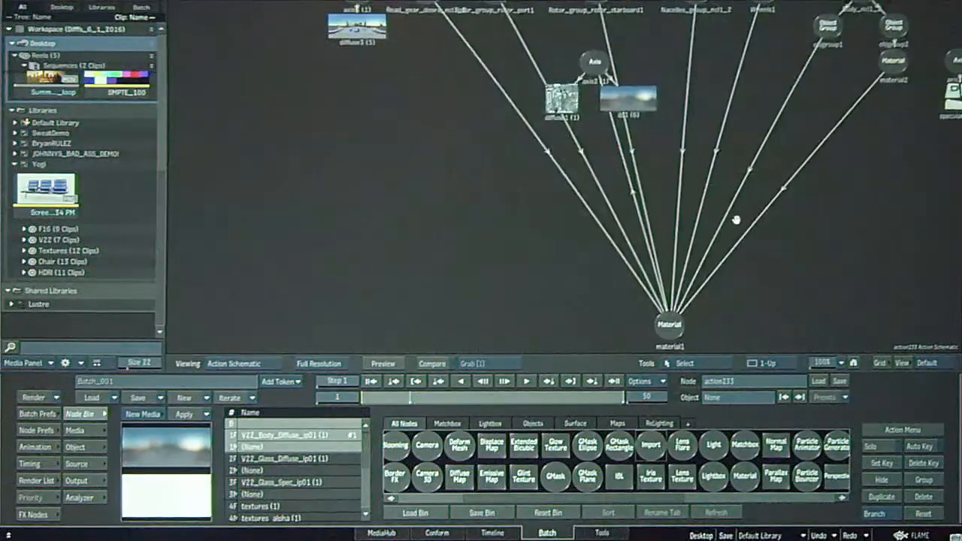
Move axis2 with its diffuse1 and ibl1 maps next to material1, and open diffuse1's controls.
left_click_drag(594, 63, 545, 184)
left_click_drag(522, 225, 519, 231)
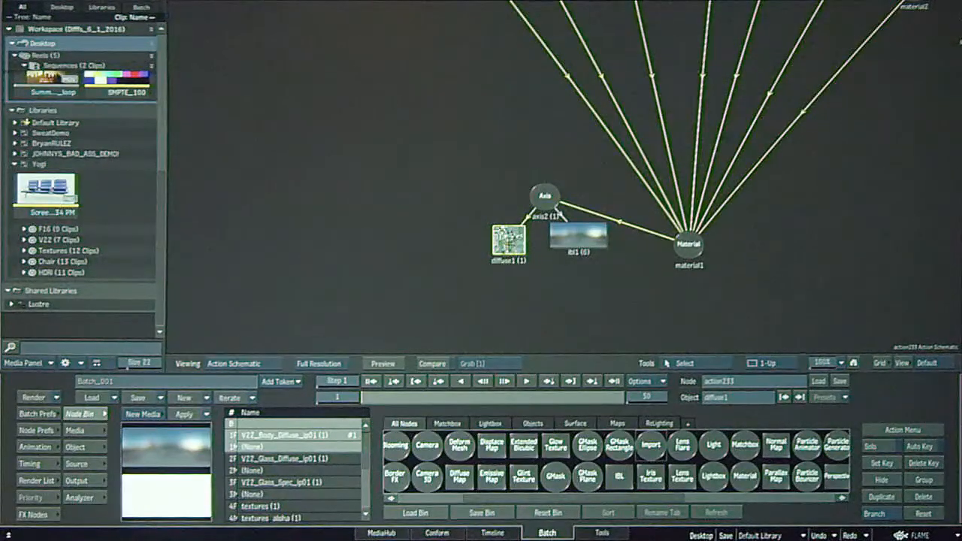
key("F1")
key("F4")
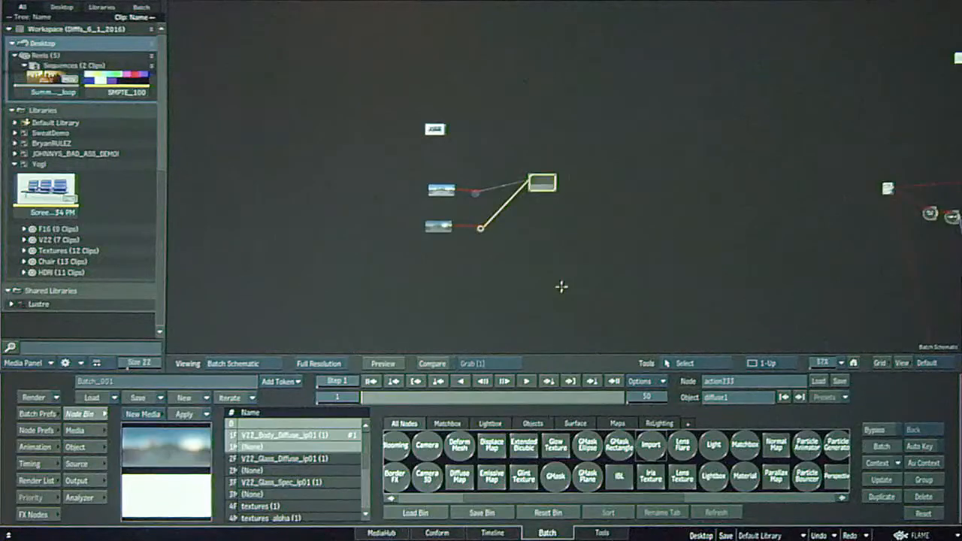
double_click(506, 251)
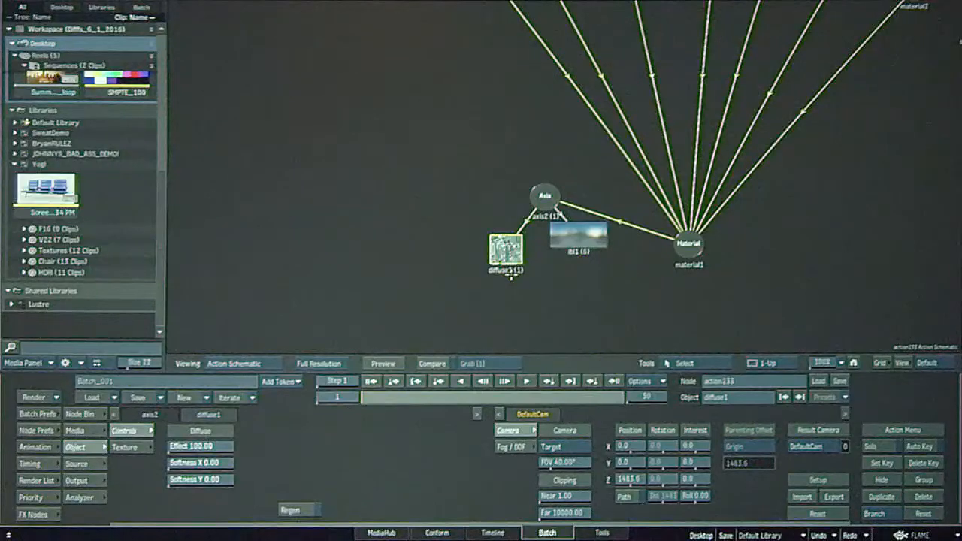
Return to the Batch schematic and open action173 to view its jet composite.
key("Escape")
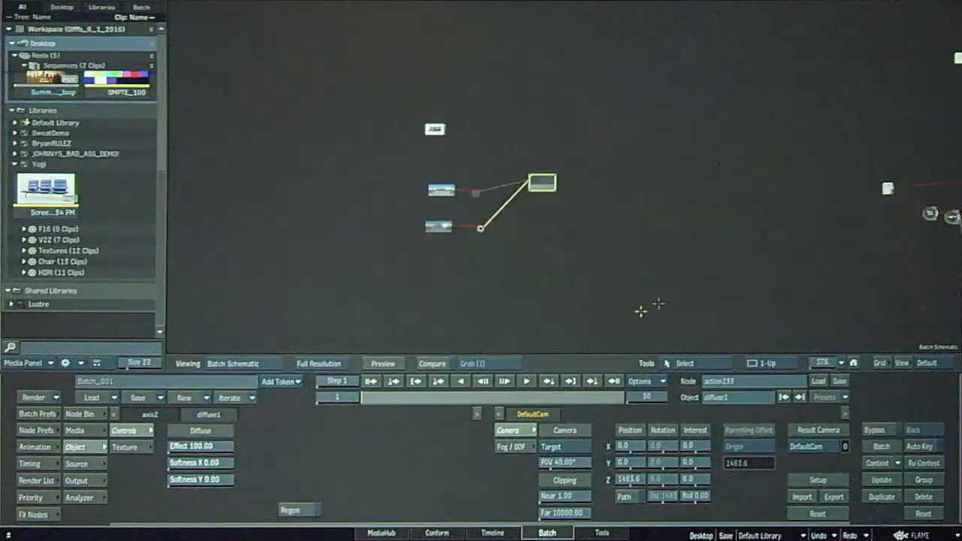
left_click_drag(744, 281, 645, 198)
double_click(686, 133)
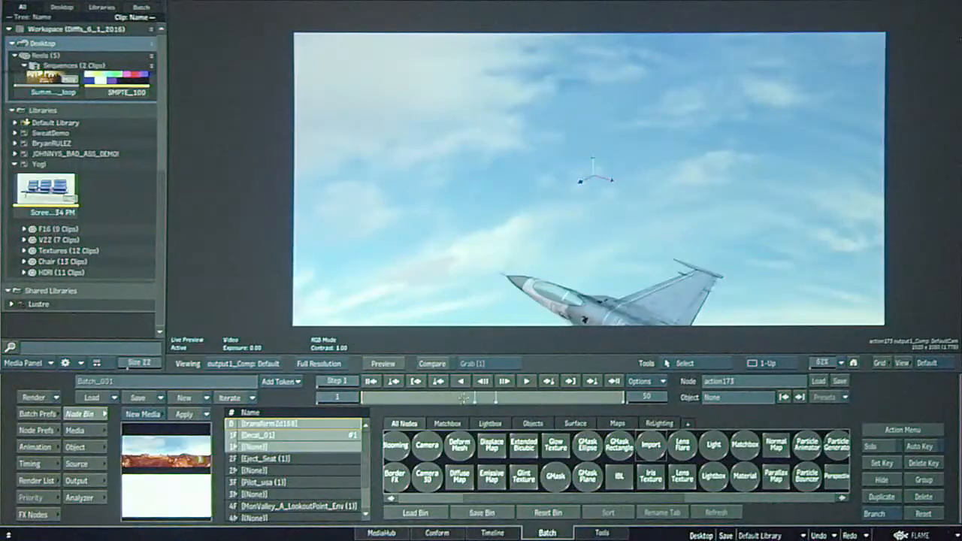
Move the jet composite to frame 27, return to the Batch schematic, and select the Decal_Diffuse Action to examine its input nodes.
left_click_drag(498, 405, 502, 399)
key("Escape")
left_click_drag(462, 199, 632, 120)
left_click_drag(633, 267, 617, 309)
double_click(599, 55)
left_click_drag(599, 74, 592, 142)
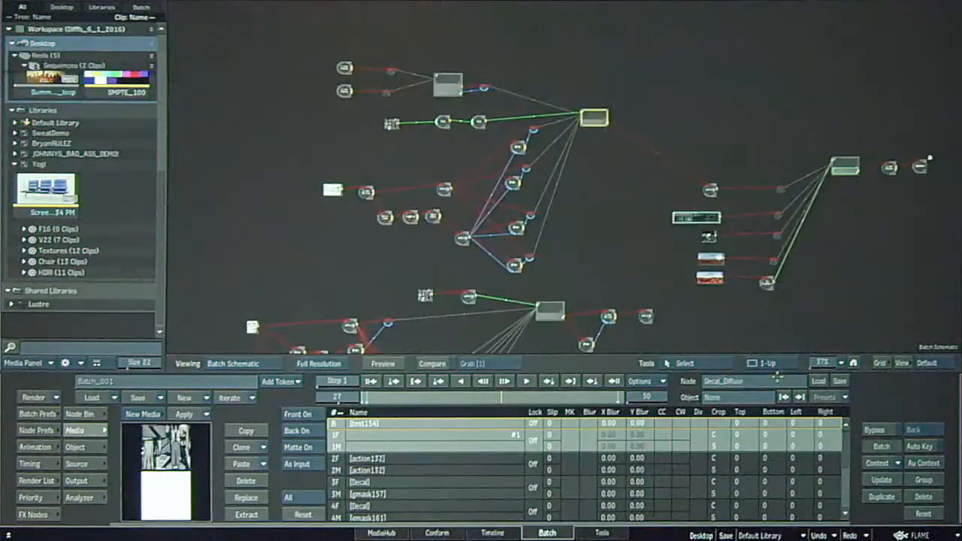
left_click_drag(820, 362, 830, 325)
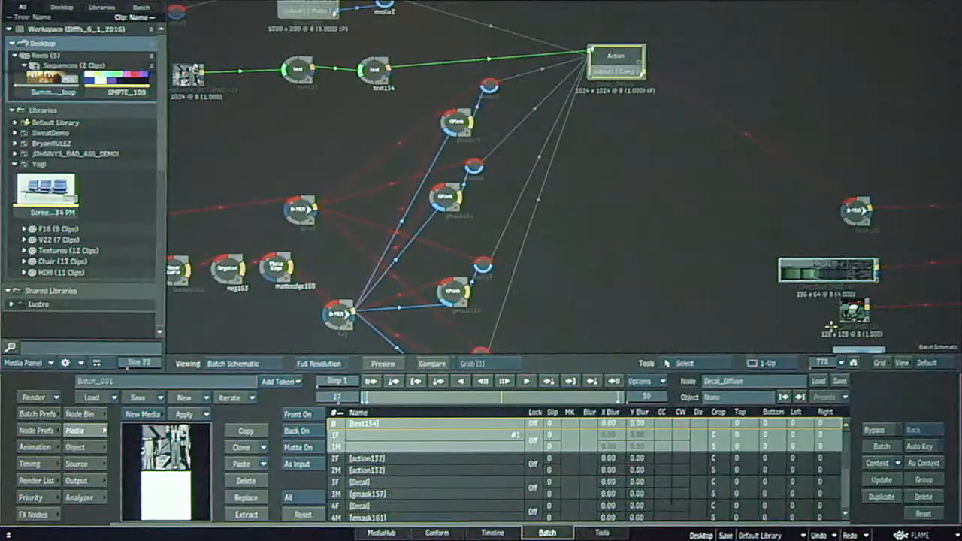
left_click_drag(666, 215, 808, 322)
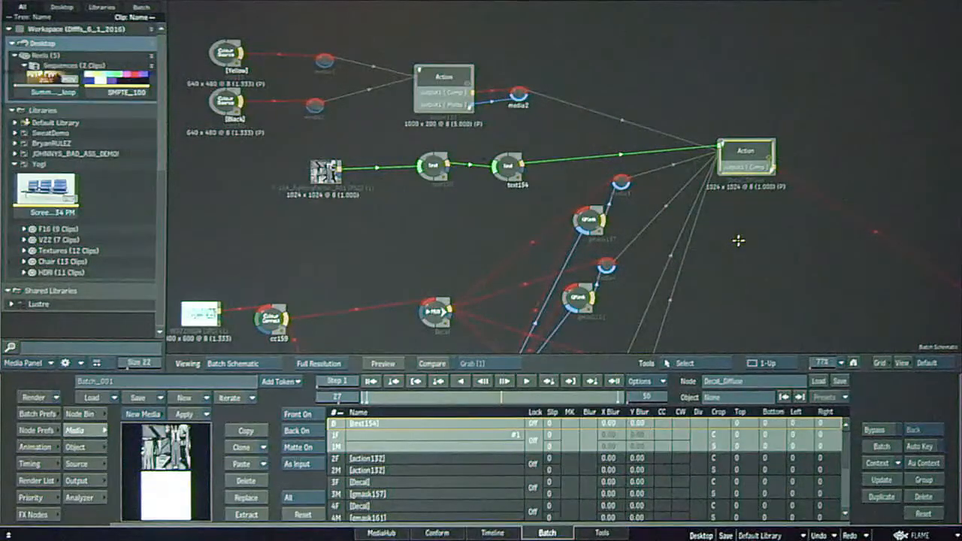
left_click_drag(735, 279, 769, 285)
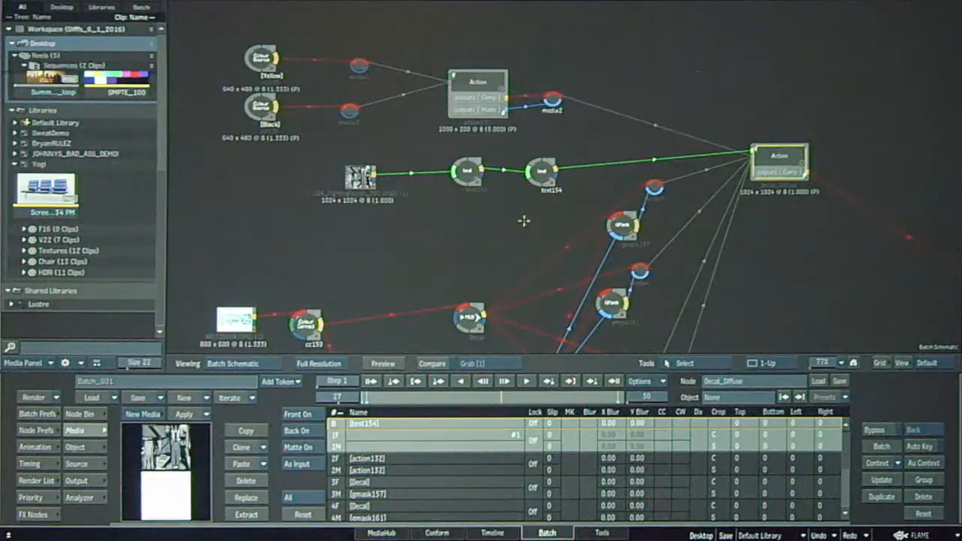
Select text150 ahead of Decal_Diffuse and view its jet texture sheet up close.
left_click(467, 170)
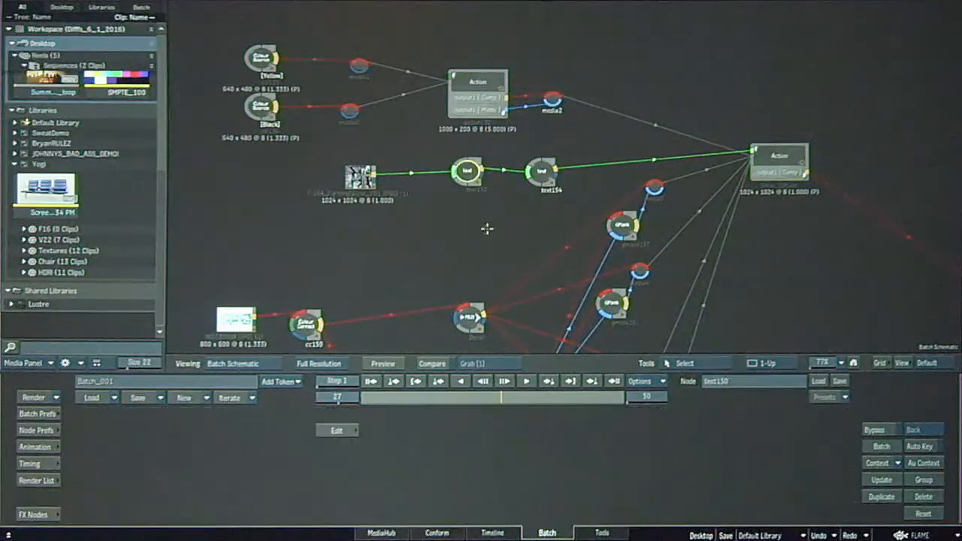
key("F4")
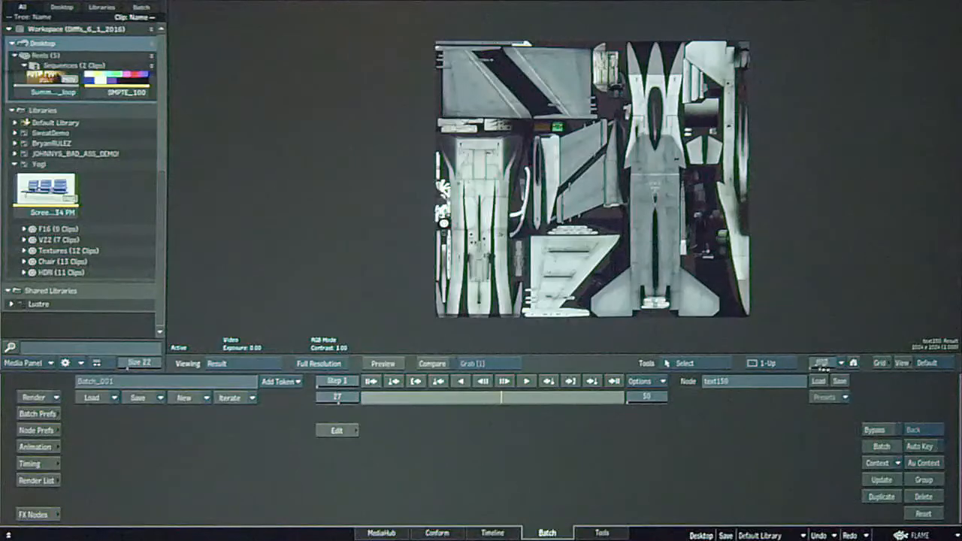
left_click_drag(823, 362, 859, 361)
left_click_drag(761, 220, 655, 387)
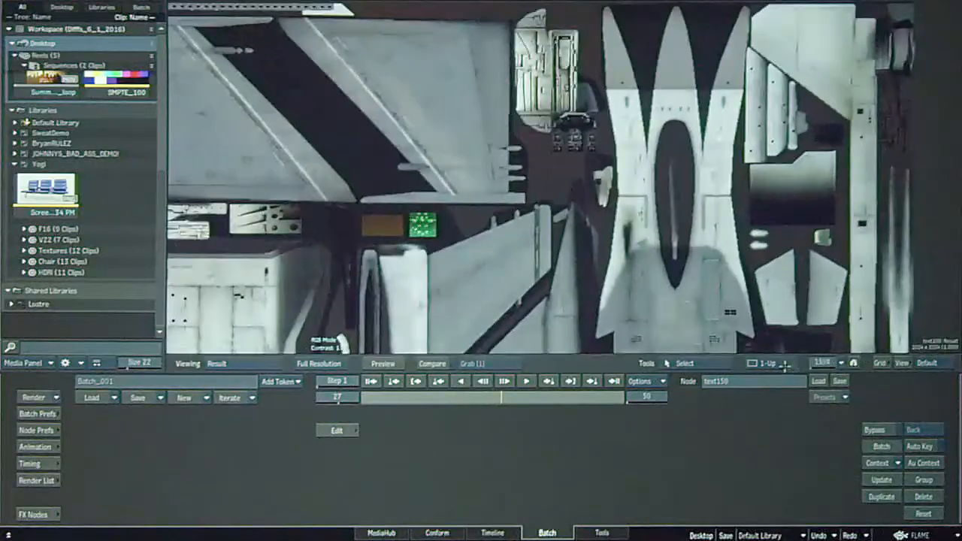
left_click_drag(818, 367, 849, 367)
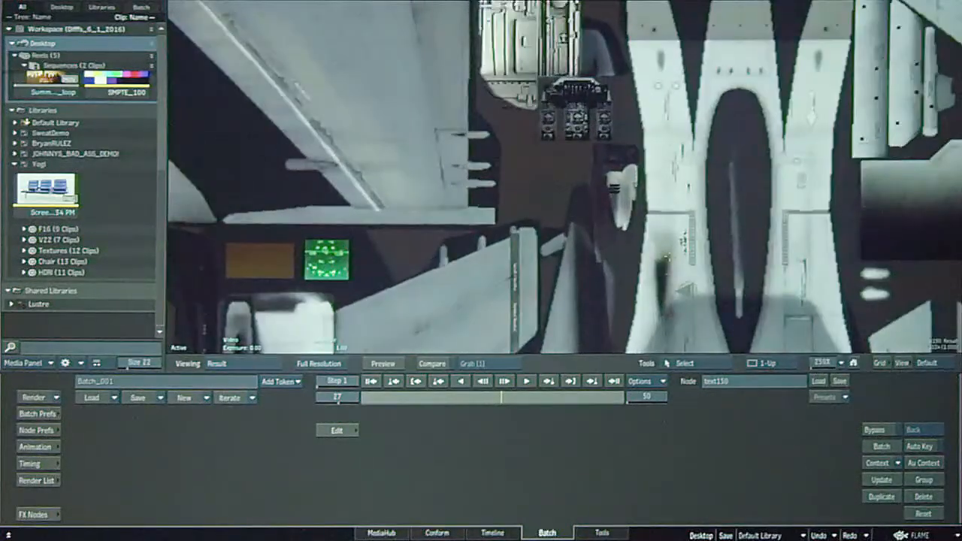
left_click_drag(811, 365, 750, 363)
Return to the Batch schematic, open Decal_Diffuse, and examine the decals placed on its texture sheet.
key("Escape")
left_click_drag(781, 174, 703, 147)
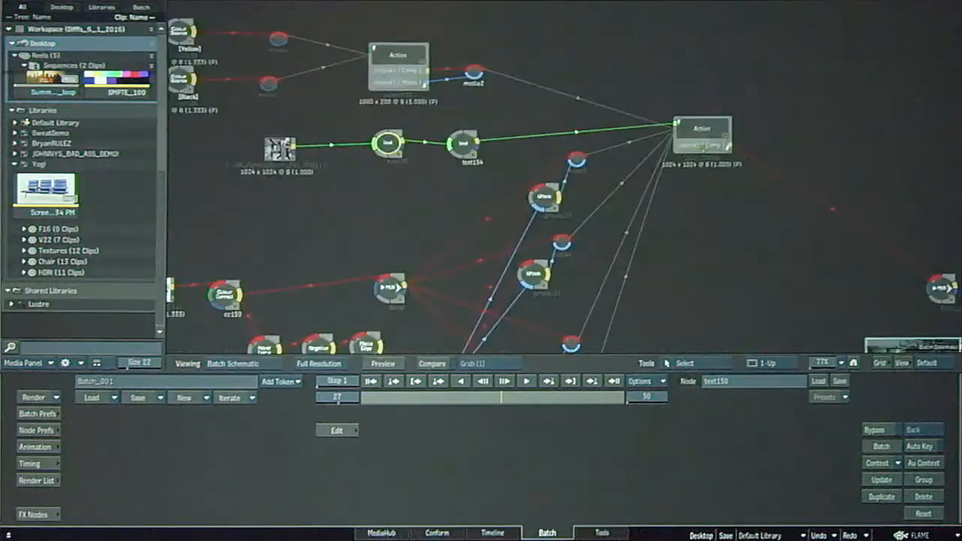
double_click(702, 136)
left_click_drag(832, 358, 829, 373)
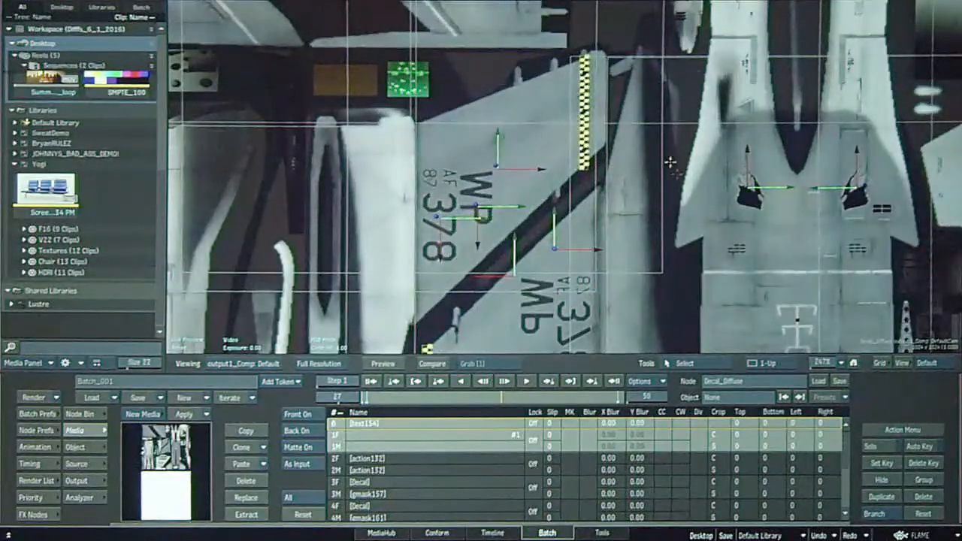
left_click_drag(612, 193, 459, 210)
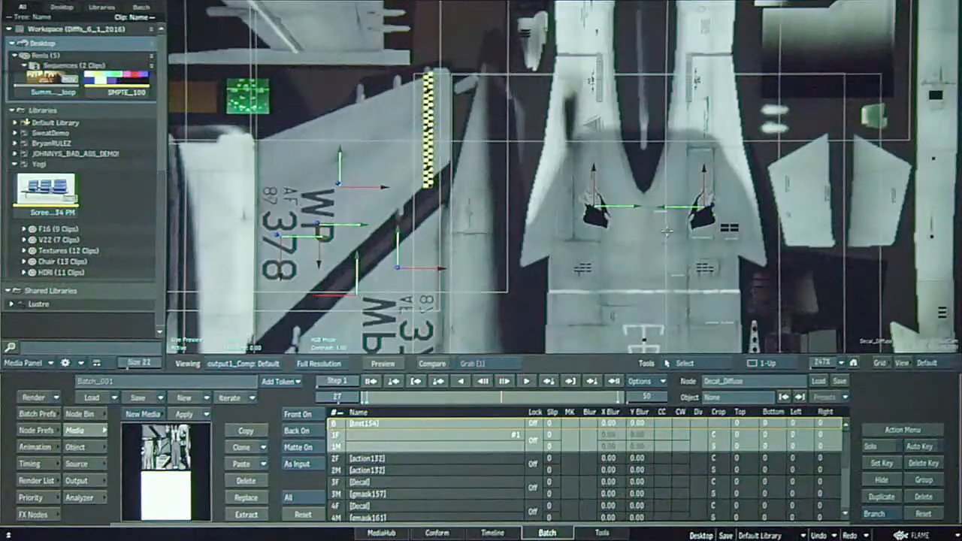
left_click_drag(827, 368, 782, 367)
Switch to a 2-Up layout and show action173's jet composite at frame 19 as Context 7 in the second view.
key("alt+2")
left_click(768, 249)
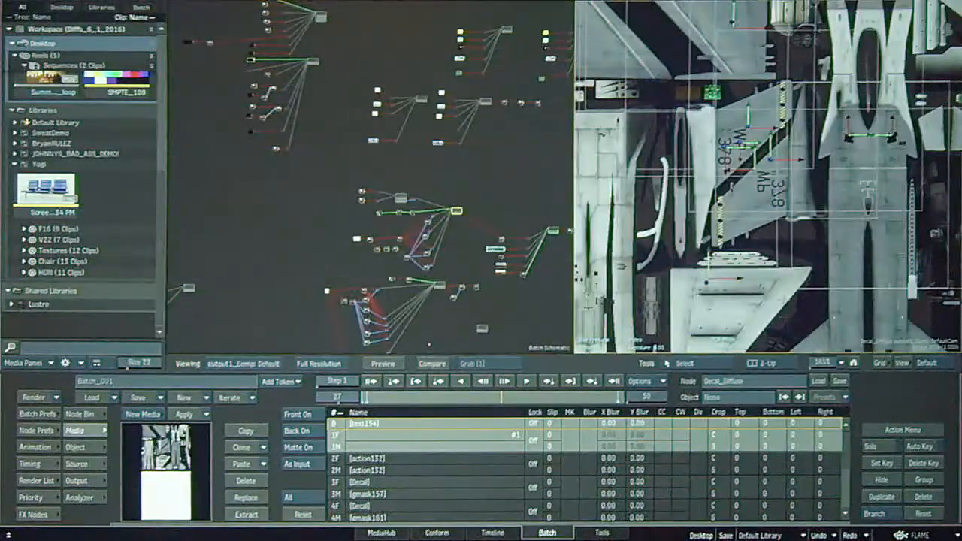
key("Escape")
left_click_drag(888, 186, 744, 175)
left_click(799, 216)
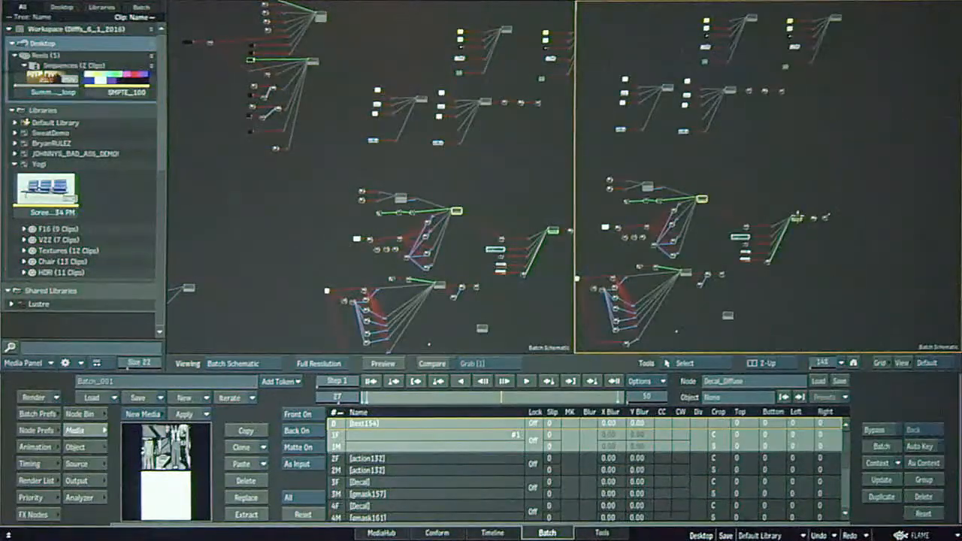
mouse_move(830, 362)
left_mouse_down()
mouse_move(855, 367)
mouse_move(838, 365)
left_mouse_up()
left_click_drag(834, 297, 773, 232)
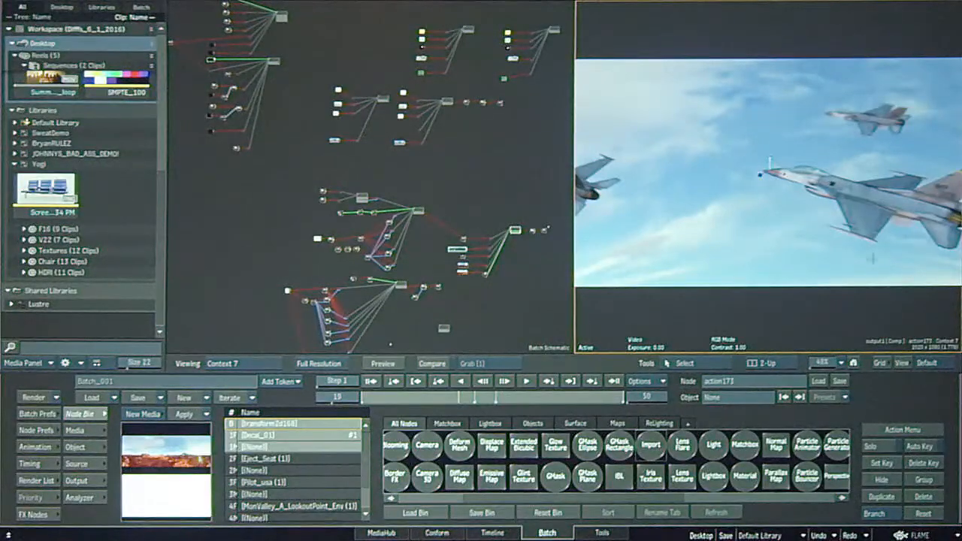
Open action173, activate Degradation in its Adaptive Degradation preferences, and display Context 7 again.
key("Escape")
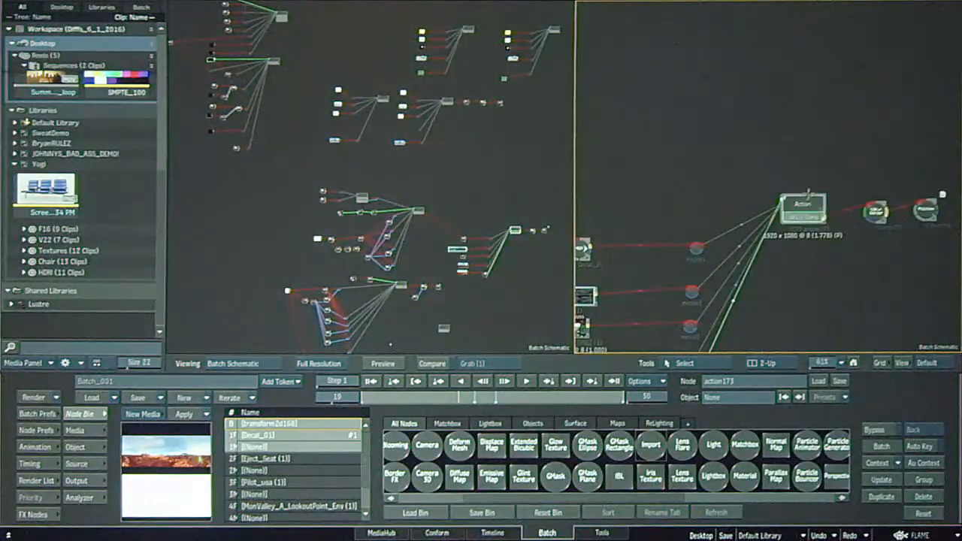
double_click(801, 215)
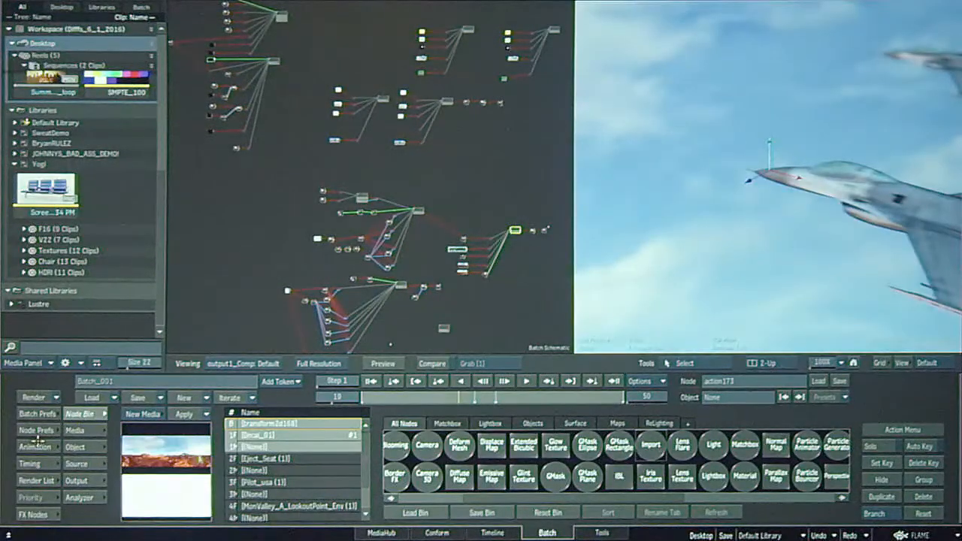
left_click(36, 430)
left_click(346, 414)
left_click(150, 448)
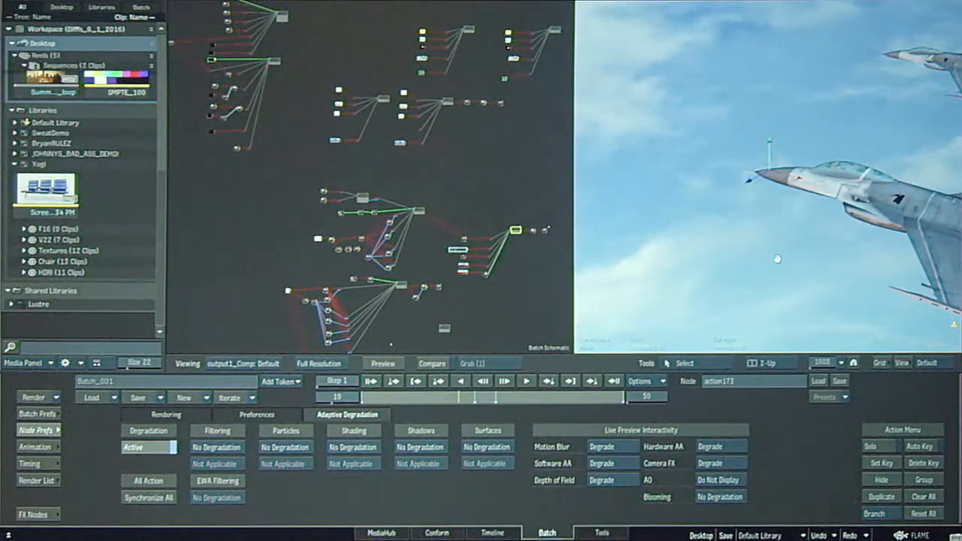
key("7")
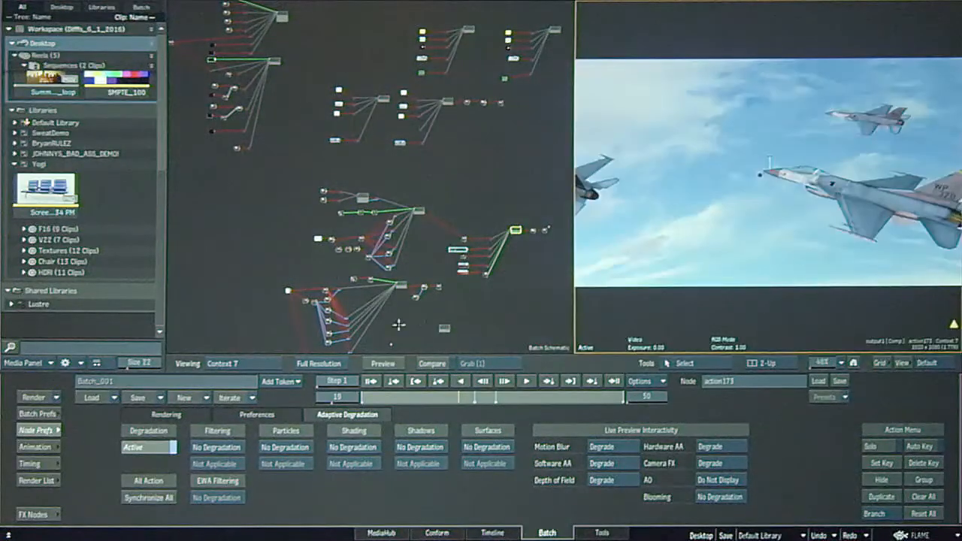
In the first view, select Decal_Diffuse in the Batch schematic and show its decal texture beside the jet composite.
left_click(466, 294)
left_click_drag(818, 363, 838, 363)
left_click_drag(497, 276, 362, 316)
left_click(422, 257)
key("F4")
Select axis11 in Decal_Diffuse's Action schematic and return to its texture result.
left_click_drag(826, 364, 844, 364)
key("grave")
key("F4")
key("Escape")
left_click_drag(501, 238, 303, 285)
left_click_drag(475, 231, 309, 283)
left_click(293, 191)
key("F4")
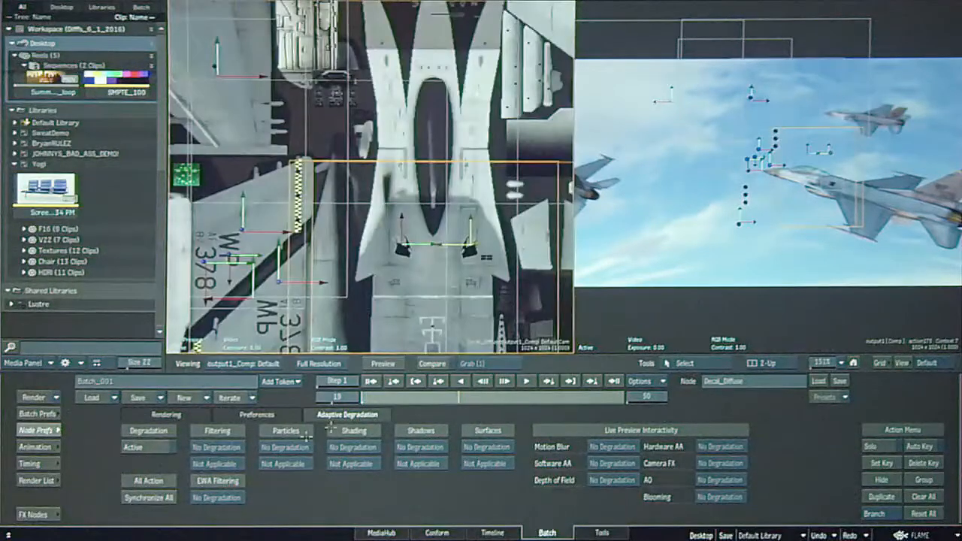
Bring up the object controls, inspect axis11, axis10 and axis15 in the Action schematic, and return to the texture result.
left_click(40, 431)
left_click_drag(193, 466, 187, 442)
key("Escape")
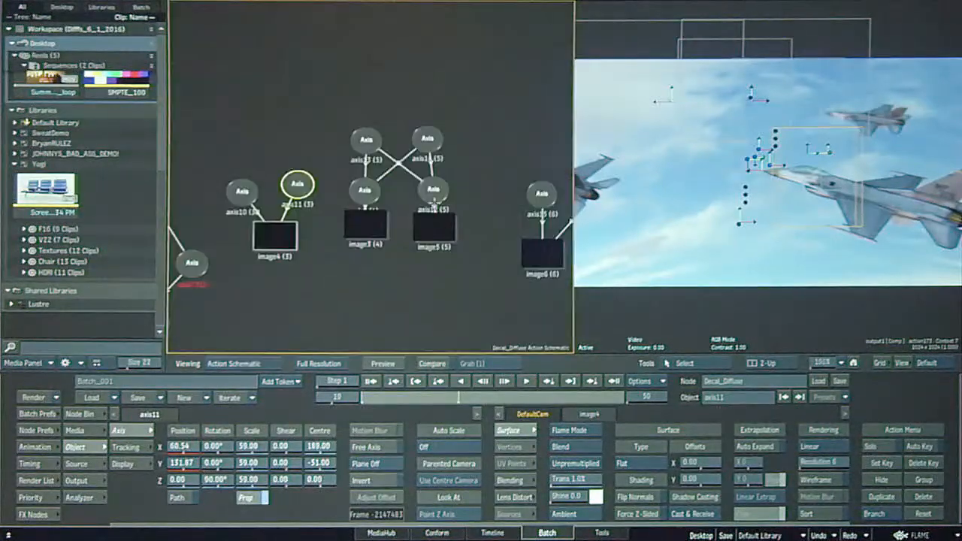
left_click(243, 196)
left_click_drag(489, 247, 338, 284)
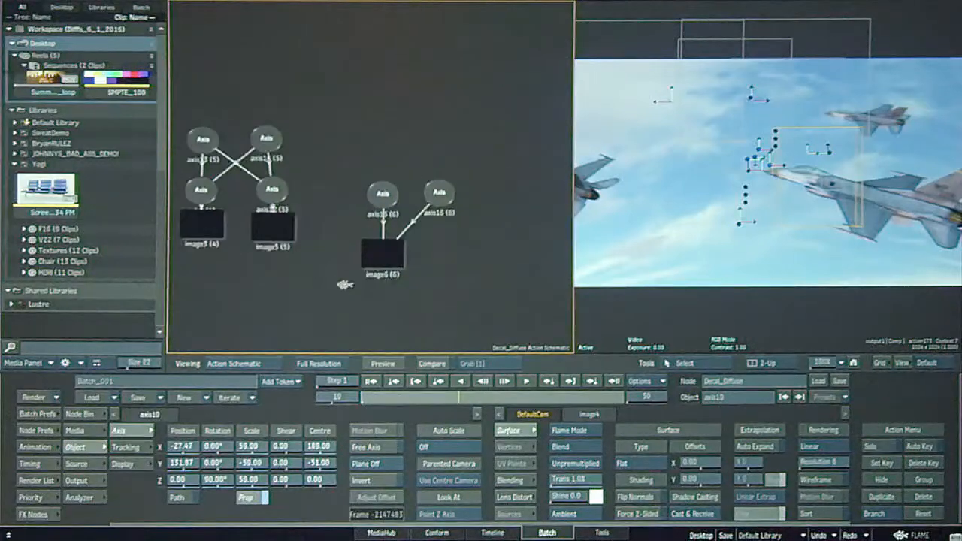
left_click(384, 195)
key("Escape")
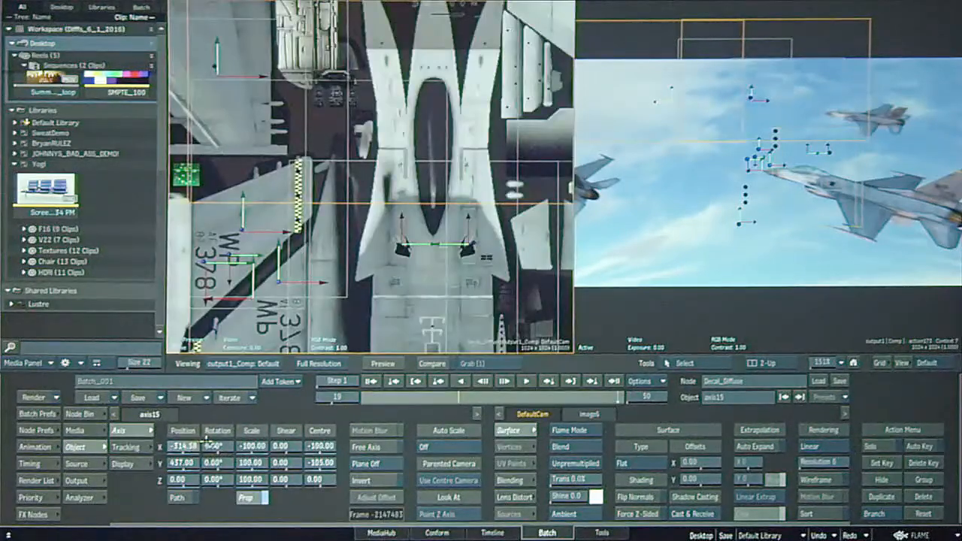
Move the axis10 decal on the texture to a Y position of about 138.53, and examine the rest of the sheet.
left_click(402, 217)
left_click(402, 218)
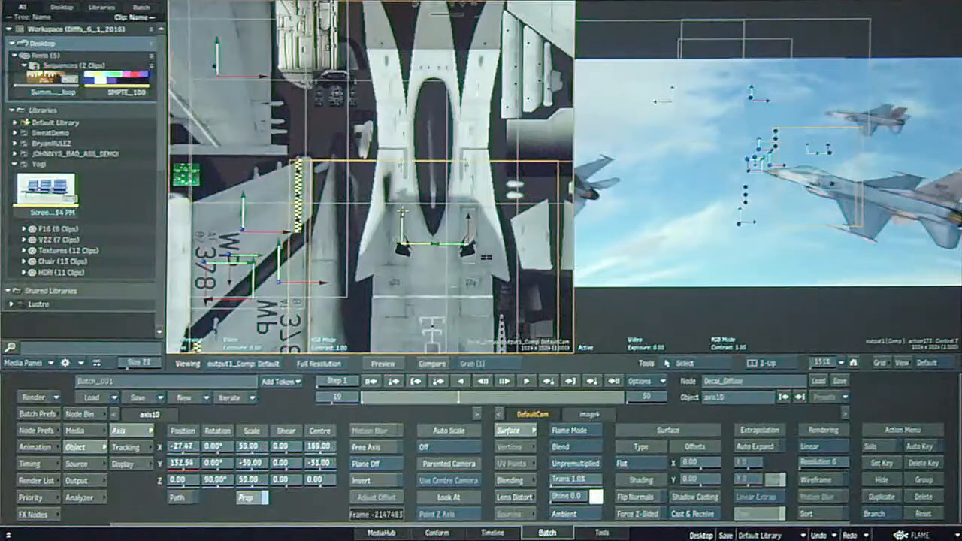
mouse_move(401, 208)
left_mouse_down()
mouse_move(402, 186)
mouse_move(400, 216)
left_mouse_up()
left_click_drag(400, 217, 435, 197)
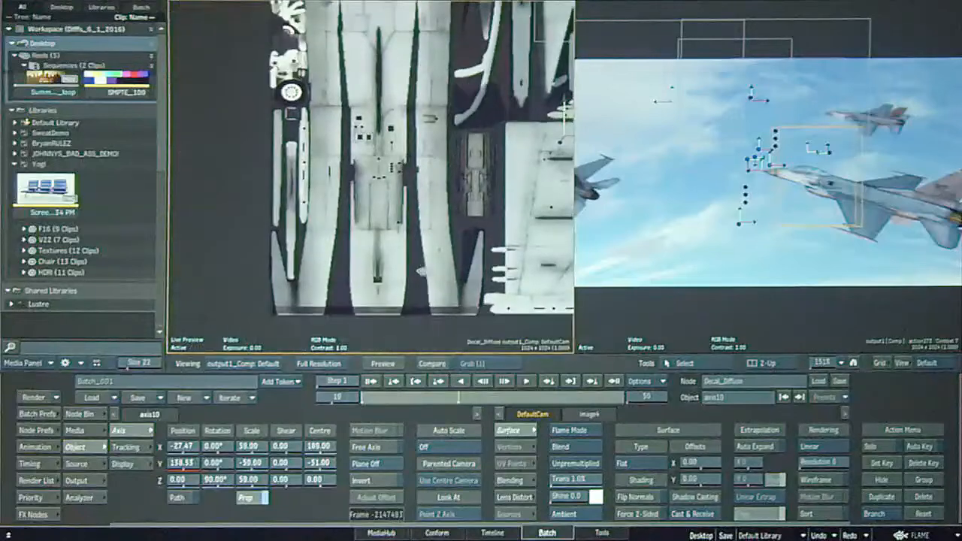
left_click_drag(469, 261, 390, 182)
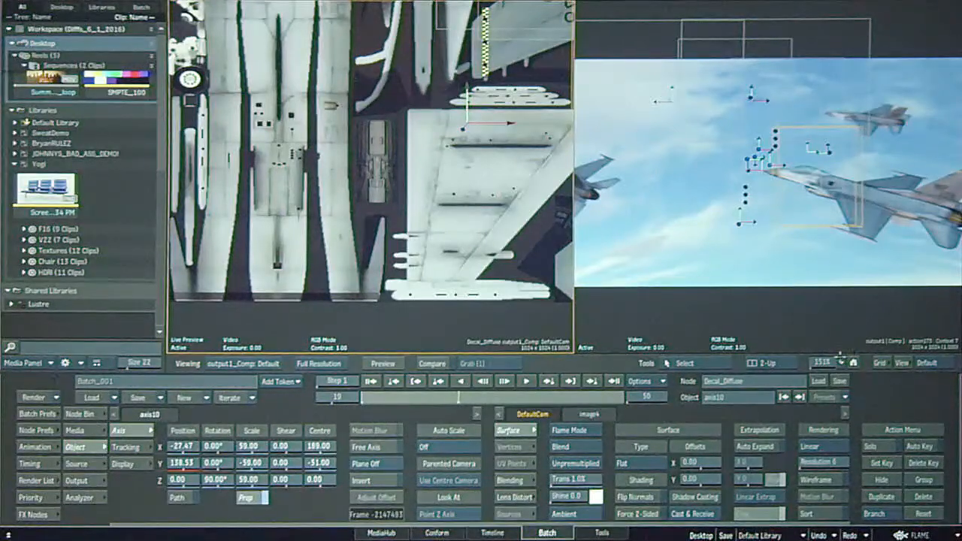
left_click_drag(829, 362, 810, 349)
left_click_drag(316, 183, 321, 293)
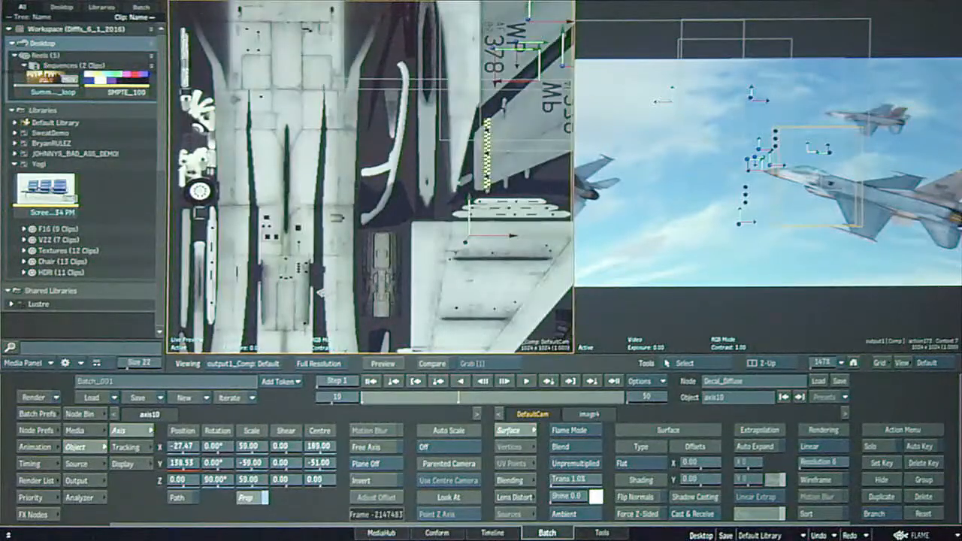
left_click_drag(821, 367, 791, 369)
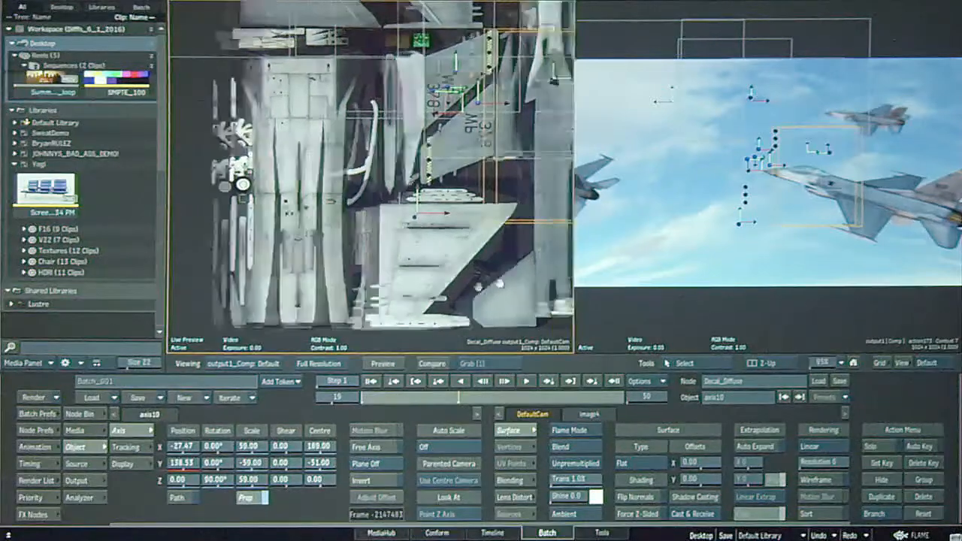
Return to the Batch schematic, reopen action173, and view its jet composite in a 1-Up layout.
key("Escape")
left_click_drag(459, 294, 437, 111)
mouse_move(464, 297)
left_mouse_down()
mouse_move(470, 225)
mouse_move(486, 201)
left_mouse_up()
left_click_drag(436, 250, 325, 287)
left_click_drag(384, 227, 345, 222)
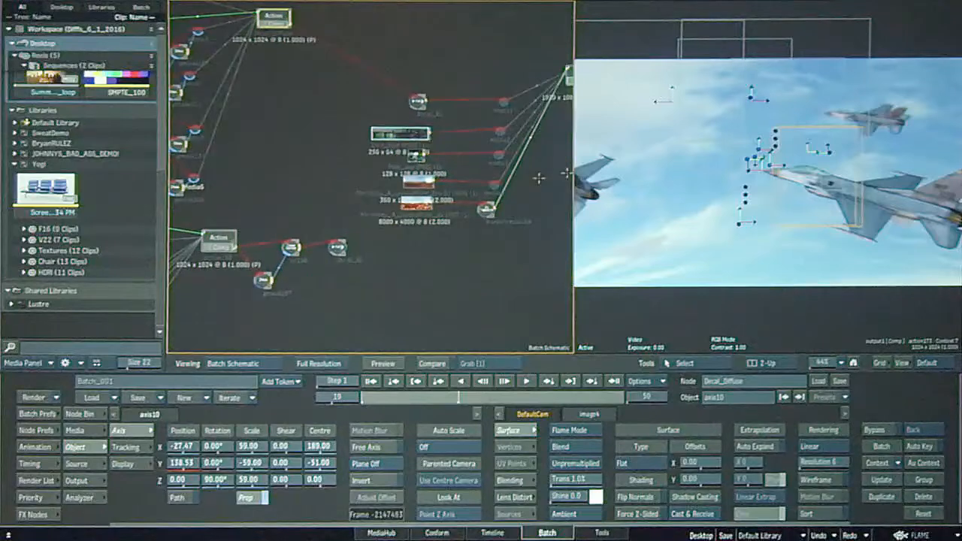
left_click_drag(497, 181, 384, 253)
double_click(457, 149)
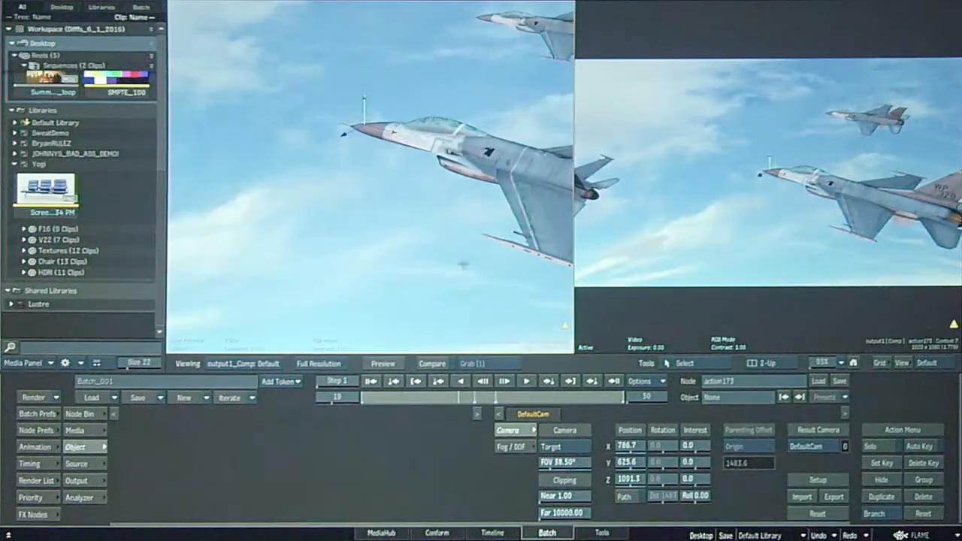
key("alt+1")
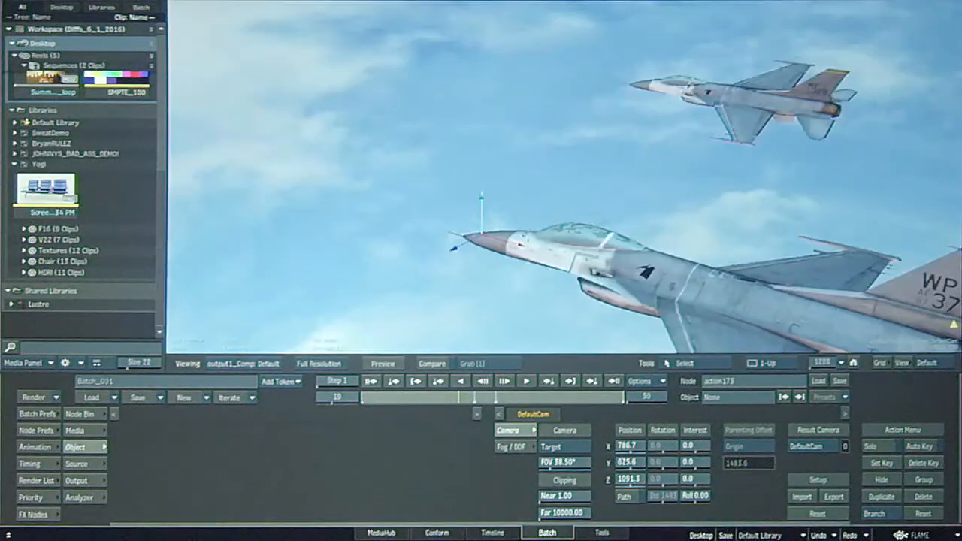
left_click_drag(876, 268, 754, 178)
left_click_drag(832, 360, 798, 329)
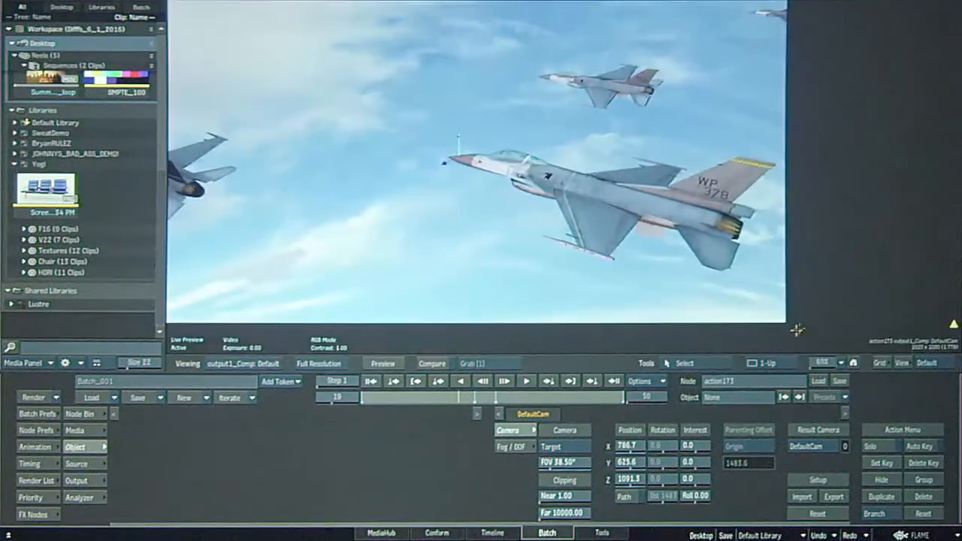
Show action173's Adaptive Degradation preferences and examine the F-16 model's axis hierarchy in its Action schematic.
left_click(35, 432)
key("Escape")
key("Escape")
key("grave")
left_click_drag(585, 280, 464, 156)
left_click_drag(636, 292, 527, 160)
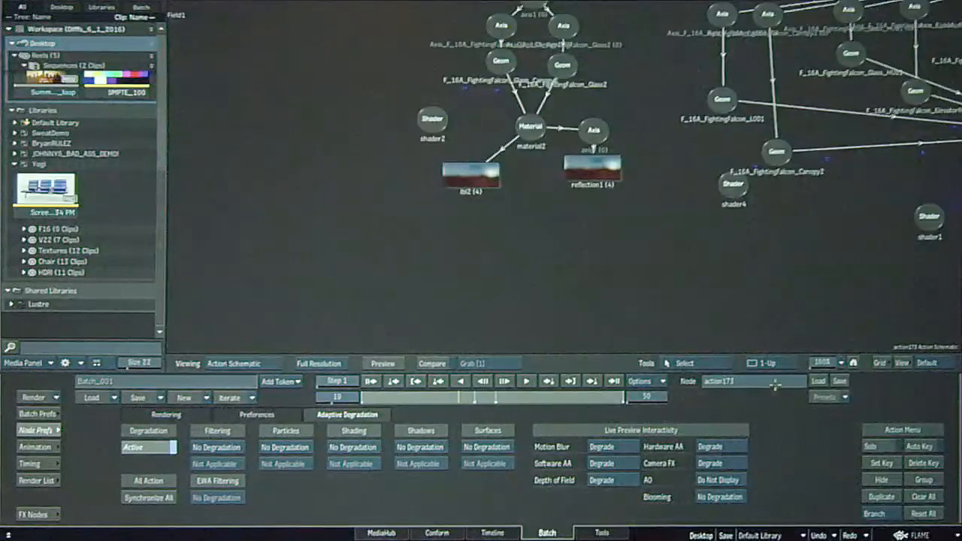
left_click_drag(829, 363, 798, 363)
left_click_drag(766, 260, 688, 356)
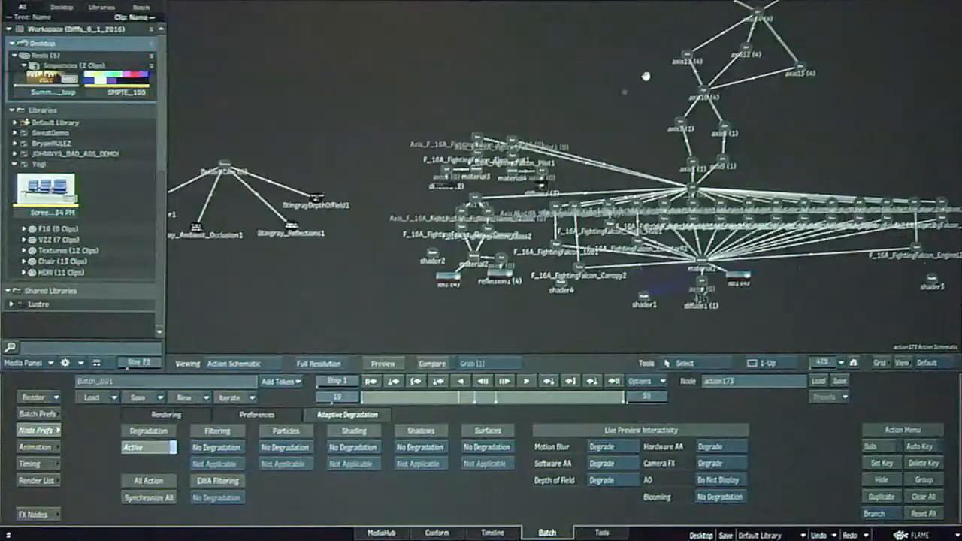
left_click_drag(758, 86, 688, 149)
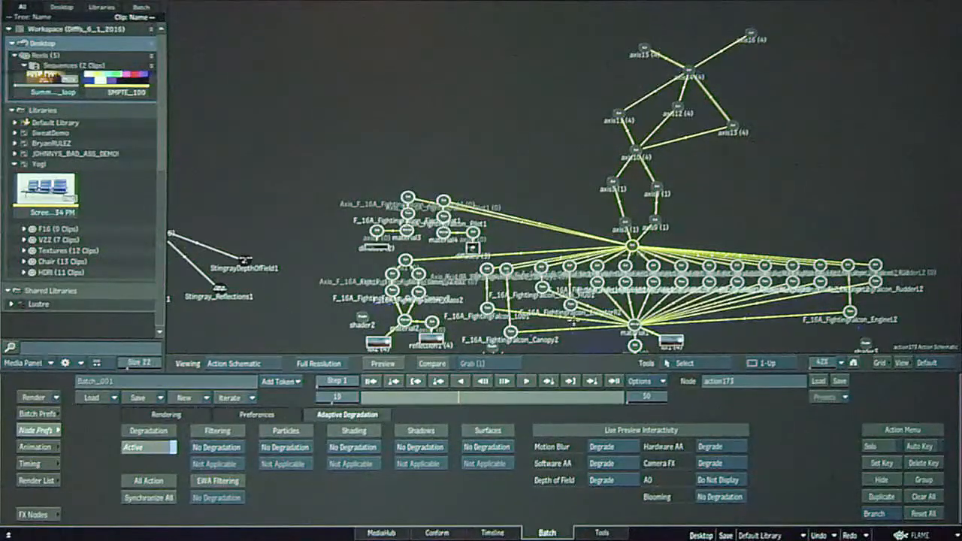
left_click_drag(575, 322, 618, 263)
Return to the Batch schematic and trace the decal texture branch across to the inputs of action173.
key("Escape")
left_click_drag(439, 280, 490, 174)
left_click_drag(401, 265, 324, 281)
left_click_drag(359, 348, 338, 129)
left_click_drag(530, 226, 322, 217)
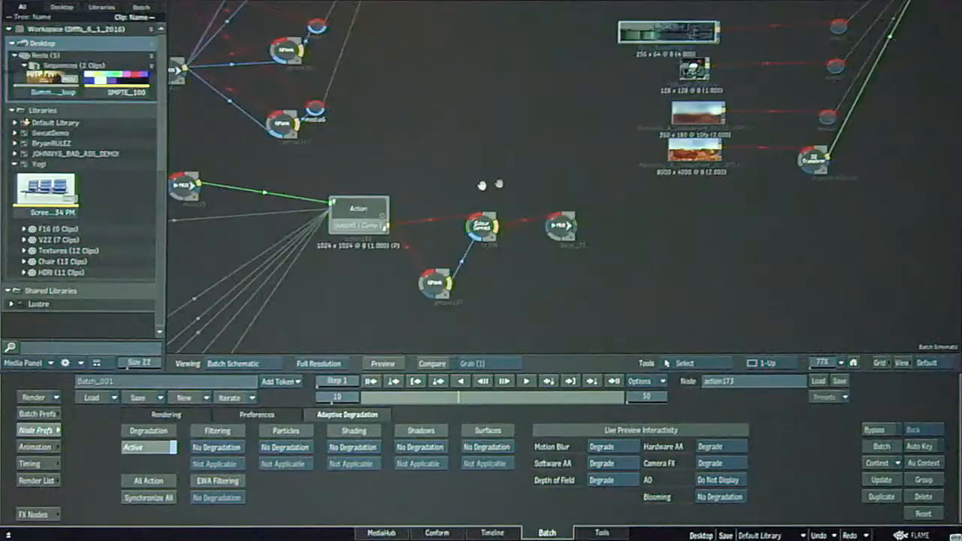
left_click_drag(615, 171, 472, 263)
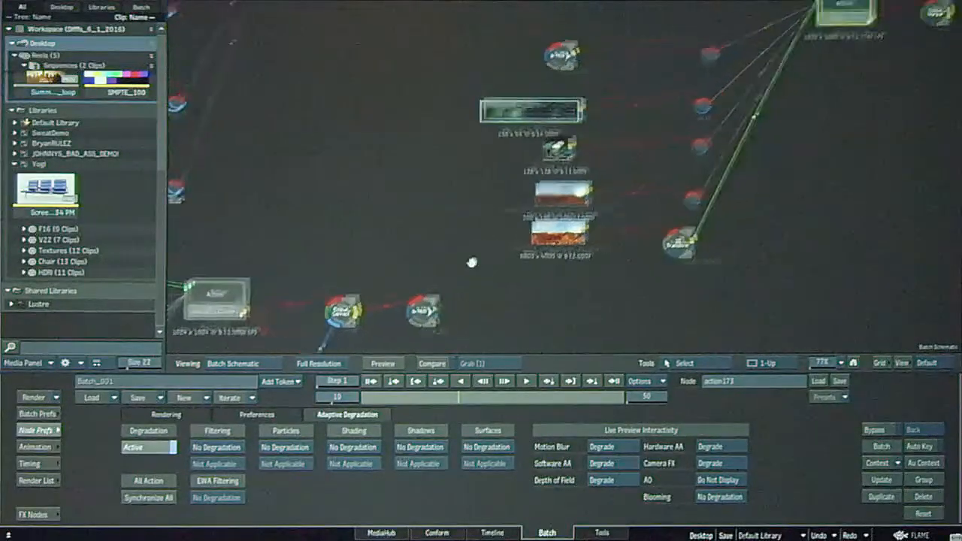
left_click_drag(434, 309, 693, 81)
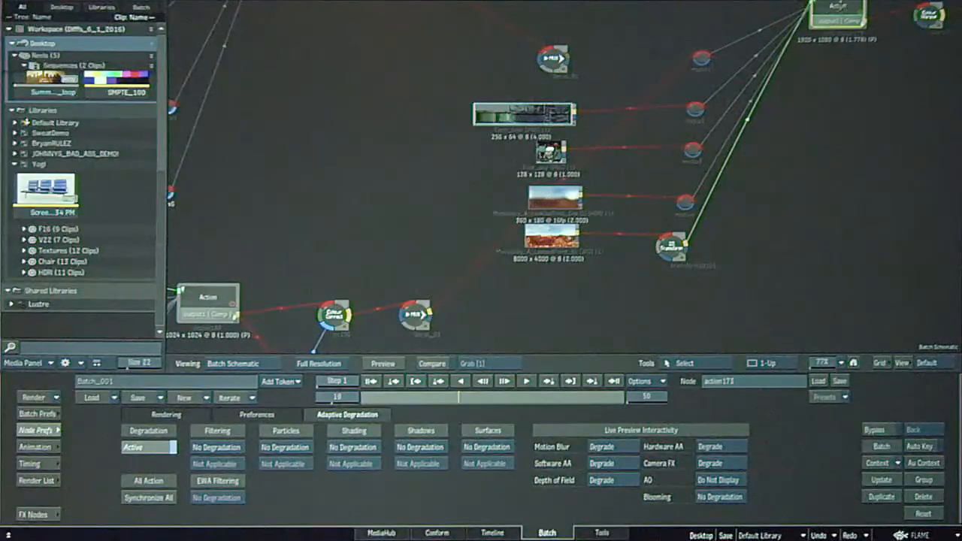
View action173's jet composite, and return to its node chain in the Batch schematic.
left_click(840, 6)
key("F4")
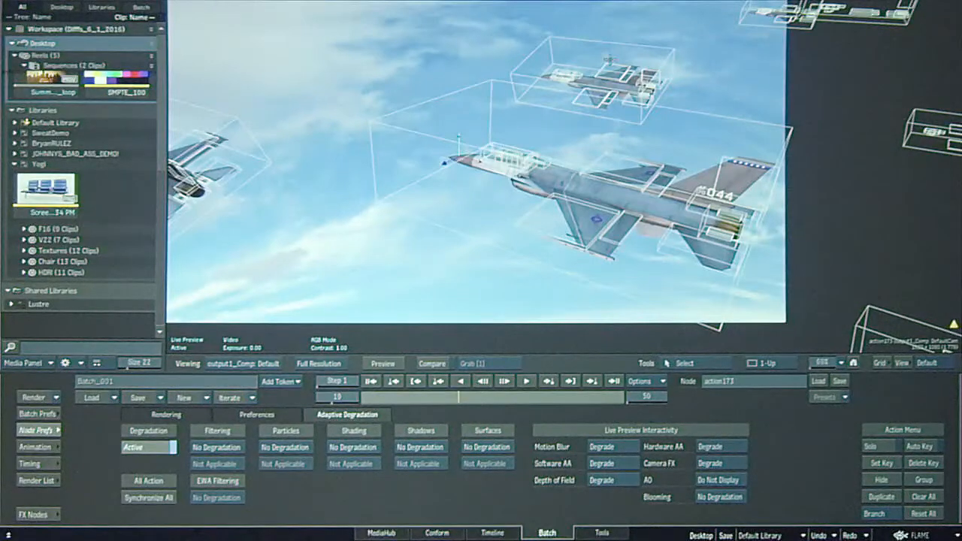
key("Escape")
left_click_drag(726, 141, 574, 271)
left_click(695, 138)
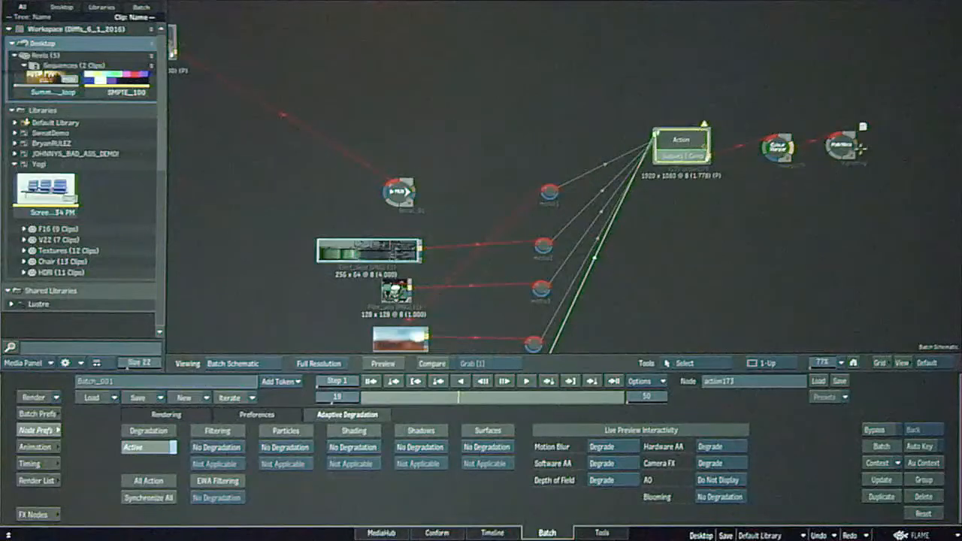
Reopen action173, show its Adaptive Degradation preferences, and list the propagation options for Batch Adaptive Degradation.
left_click(842, 145)
left_click(695, 141)
key("F4")
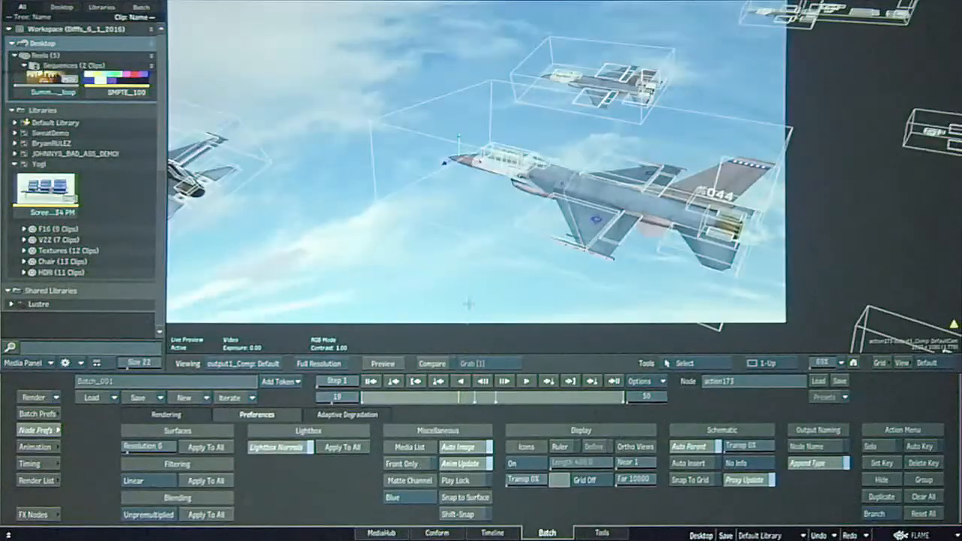
left_click(358, 415)
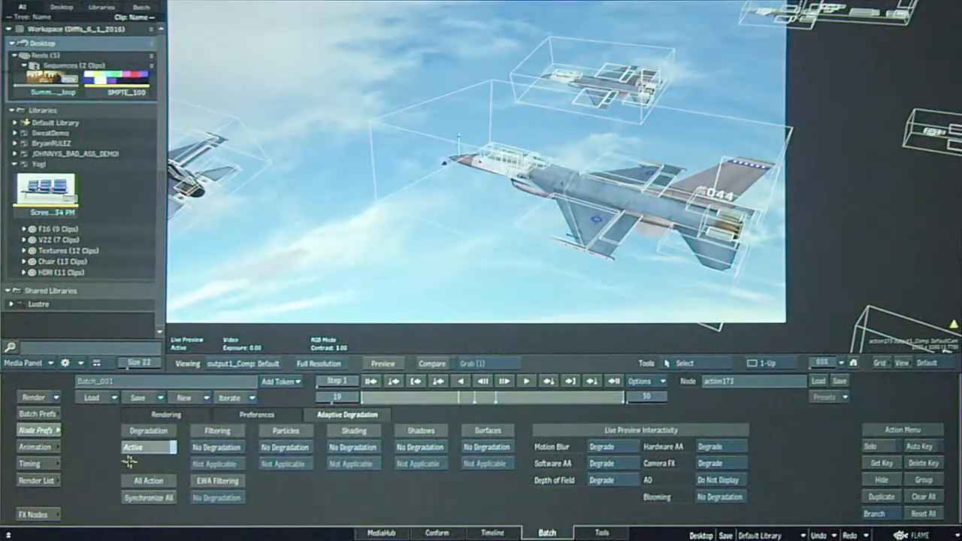
left_click(38, 414)
left_click(198, 447)
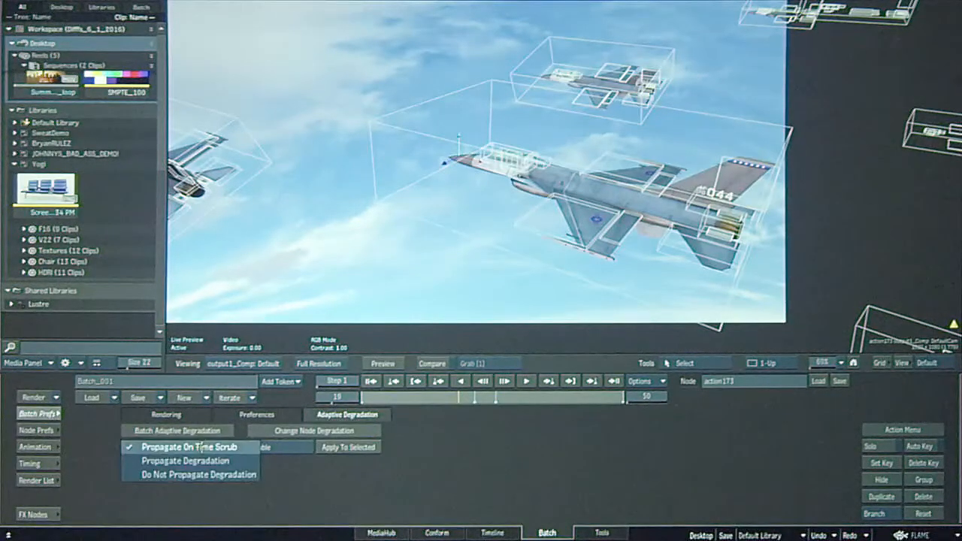
View the Vignetting node's result and advance the jet shot to frame 38.
key("Escape")
left_click(833, 153)
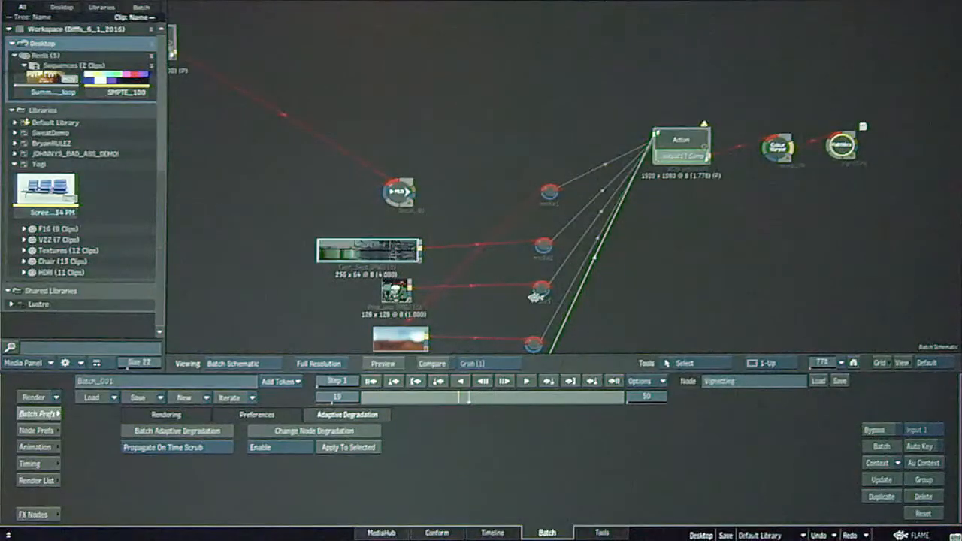
key("F4")
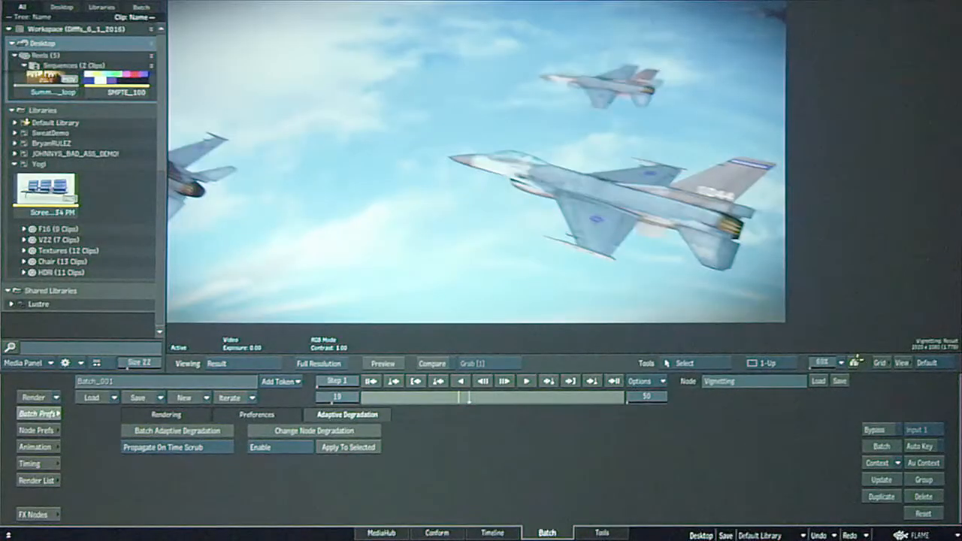
left_click(855, 363)
left_click_drag(841, 361, 786, 355)
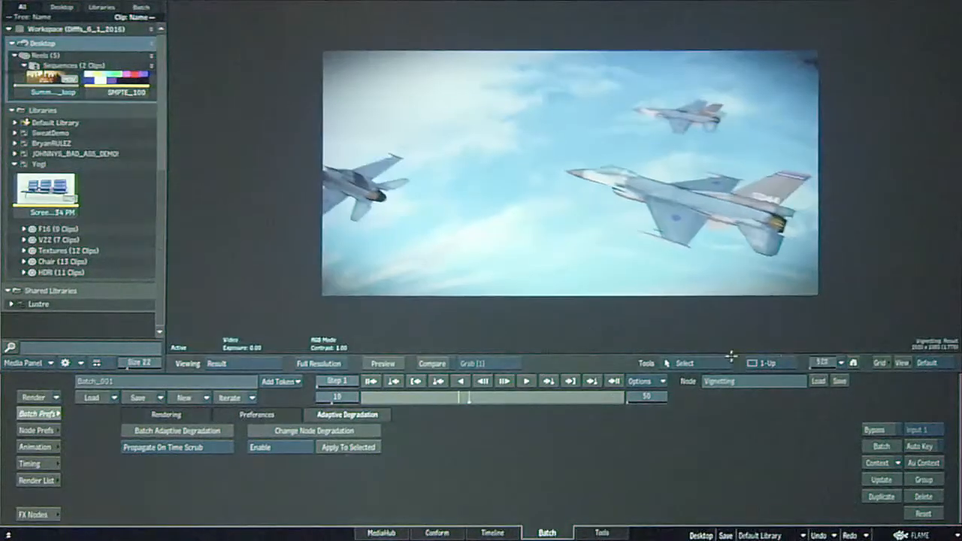
left_click(526, 382)
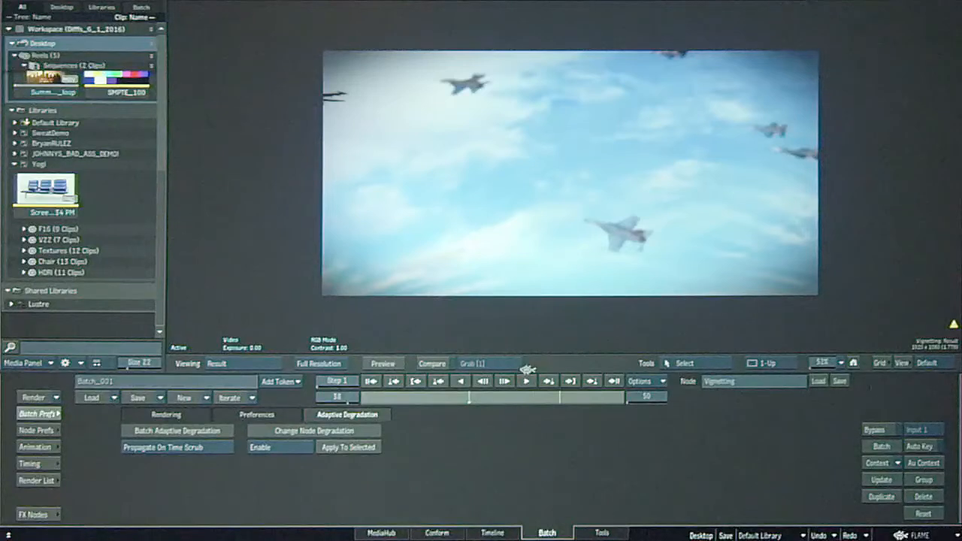
Reopen action173 and activate degradation in its Adaptive Degradation preferences.
key("Escape")
left_click(682, 140)
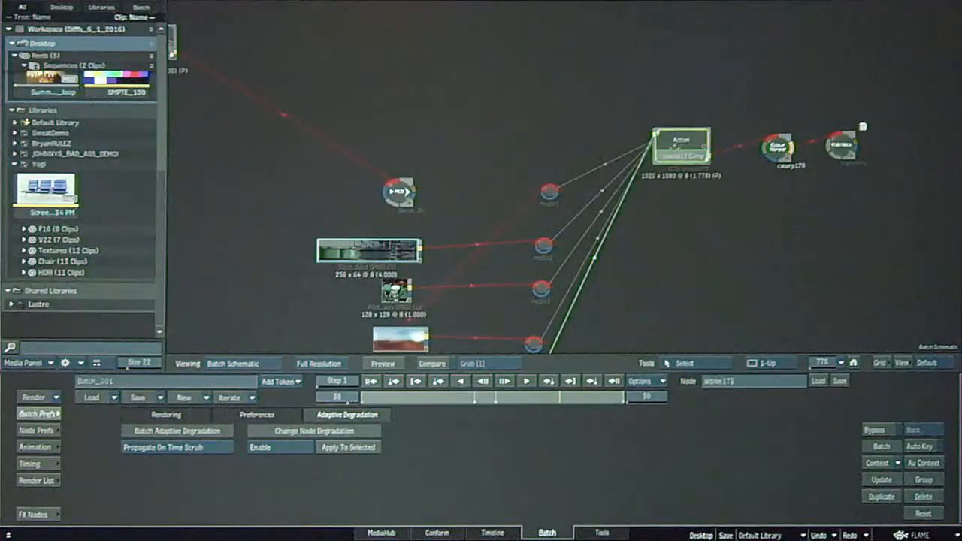
key("F4")
left_click(39, 430)
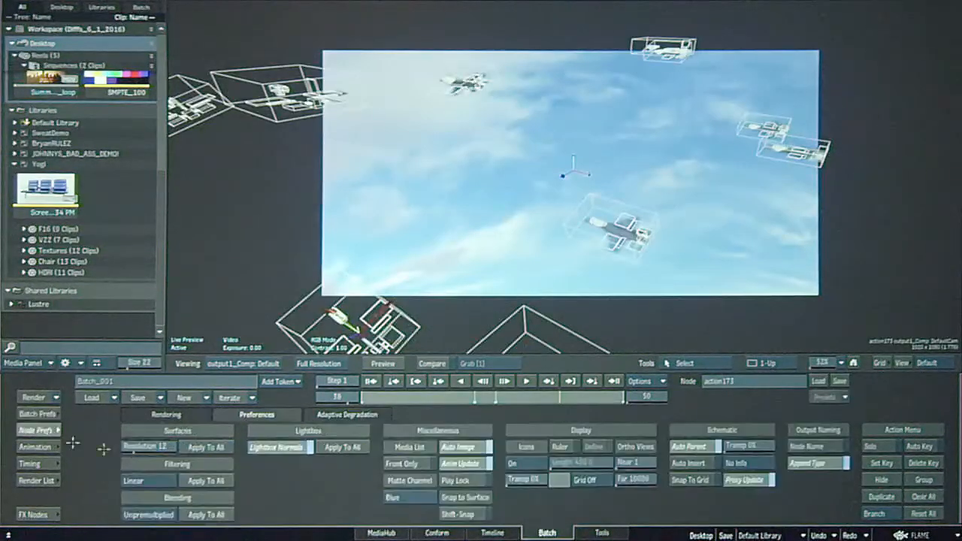
left_click(336, 414)
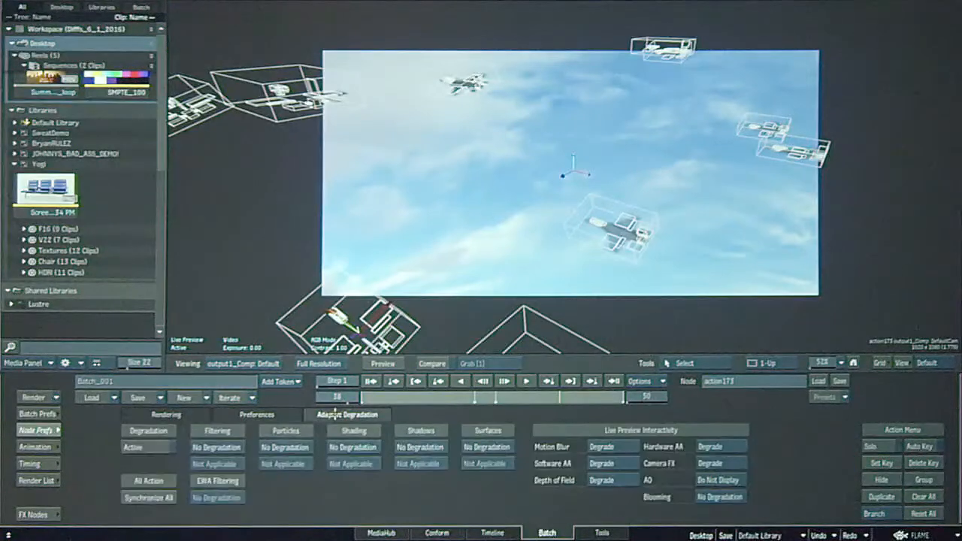
left_click(143, 447)
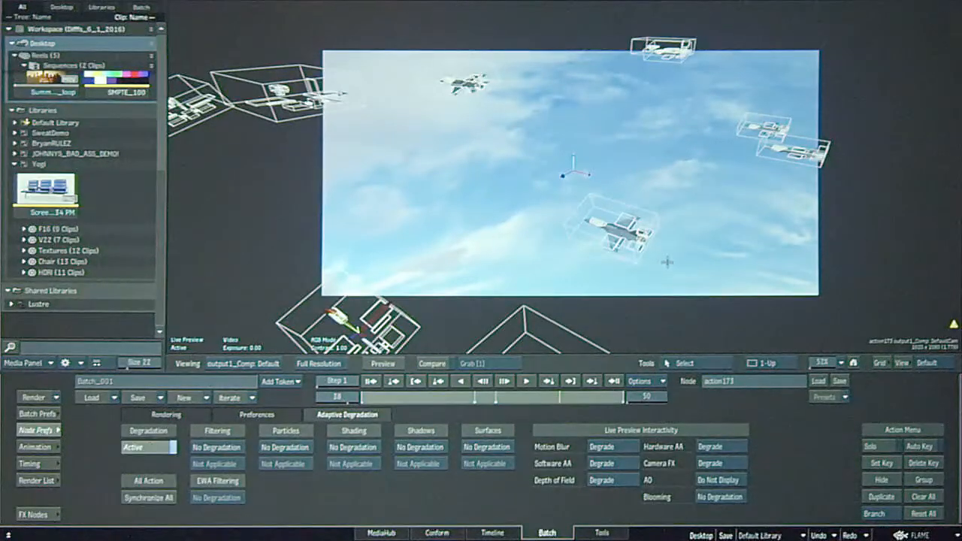
View the Vignetting result at frame 17 and check the Batch propagation setting against the node's own preferences.
key("Escape")
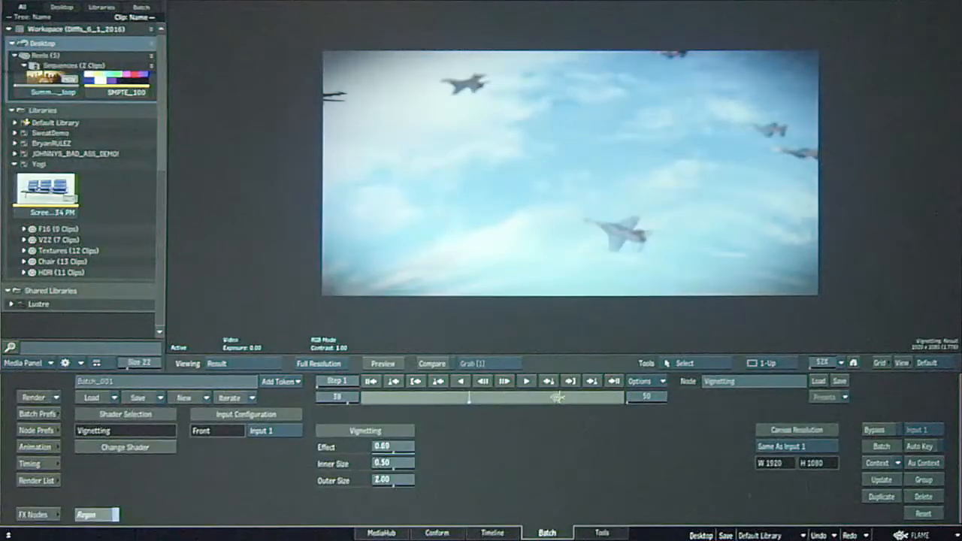
left_click_drag(558, 396, 455, 399)
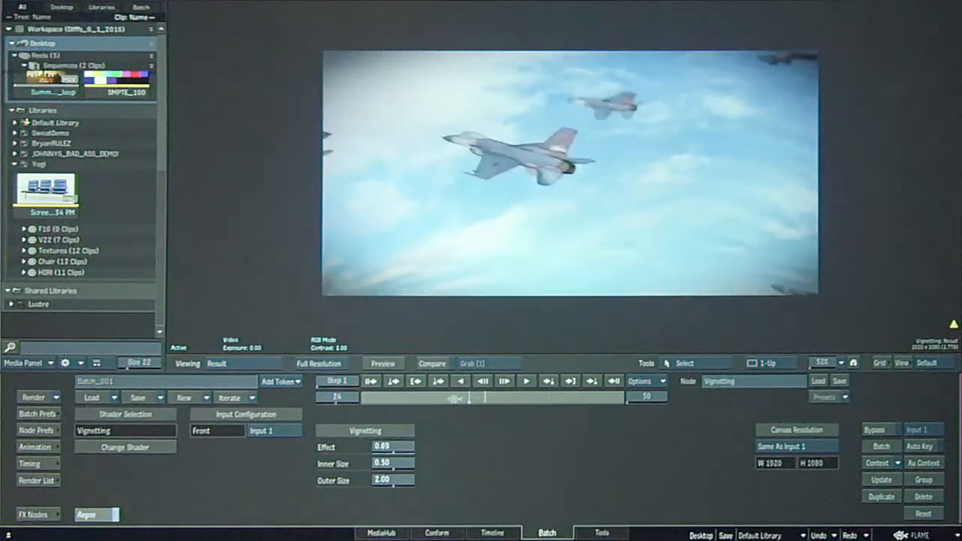
left_click(38, 414)
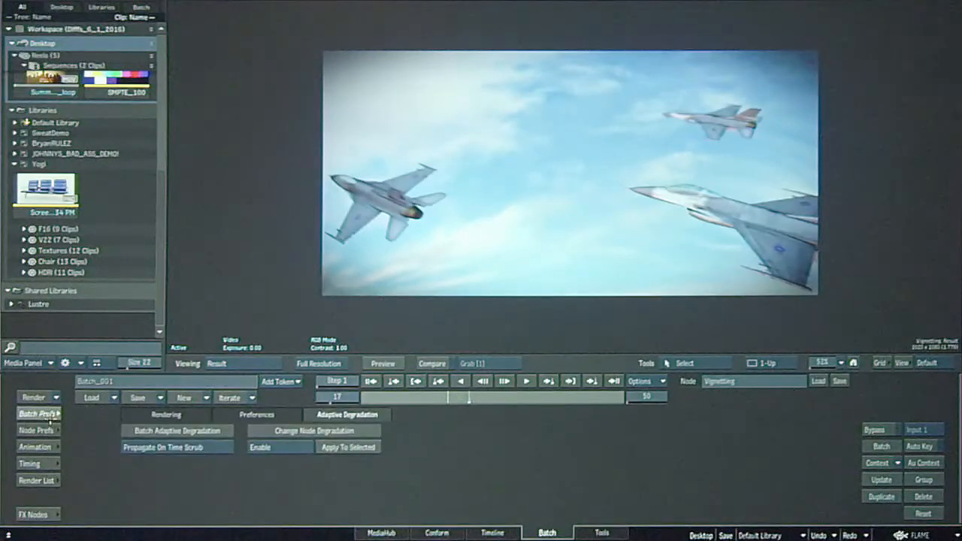
left_click(183, 448)
left_click(188, 447)
left_click(39, 430)
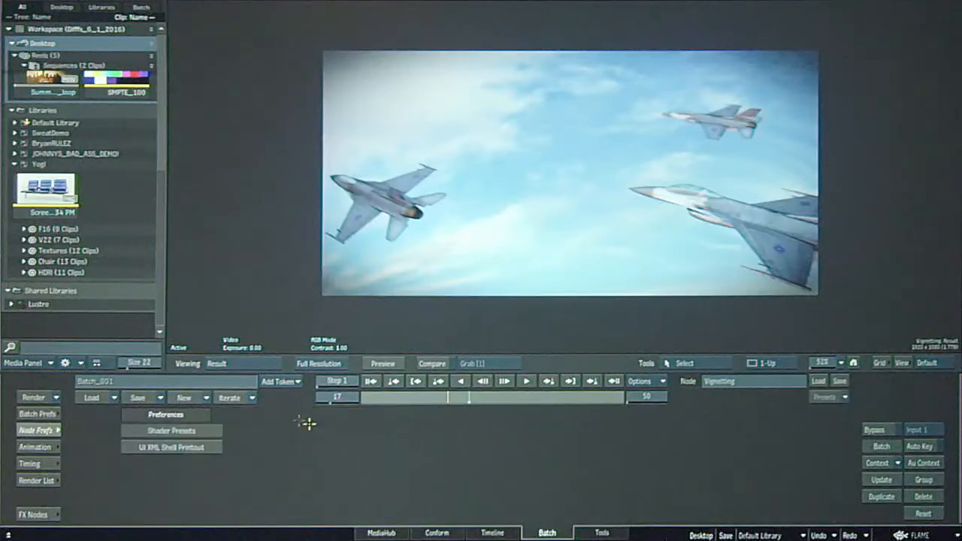
left_click(38, 414)
Return to action173's composite at frame 17 and show its Adaptive Degradation preferences.
key("Escape")
left_click(667, 143)
key("F4")
left_click(39, 430)
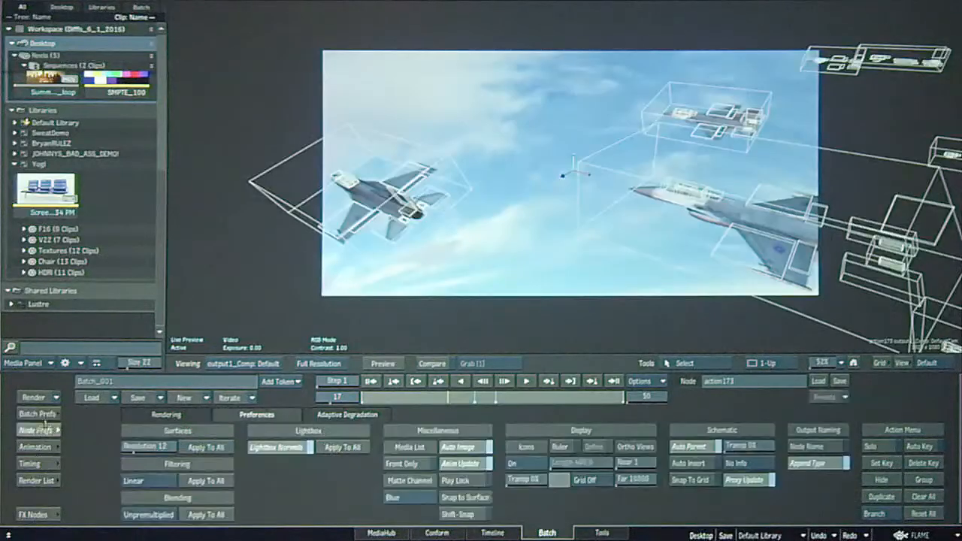
left_click(353, 418)
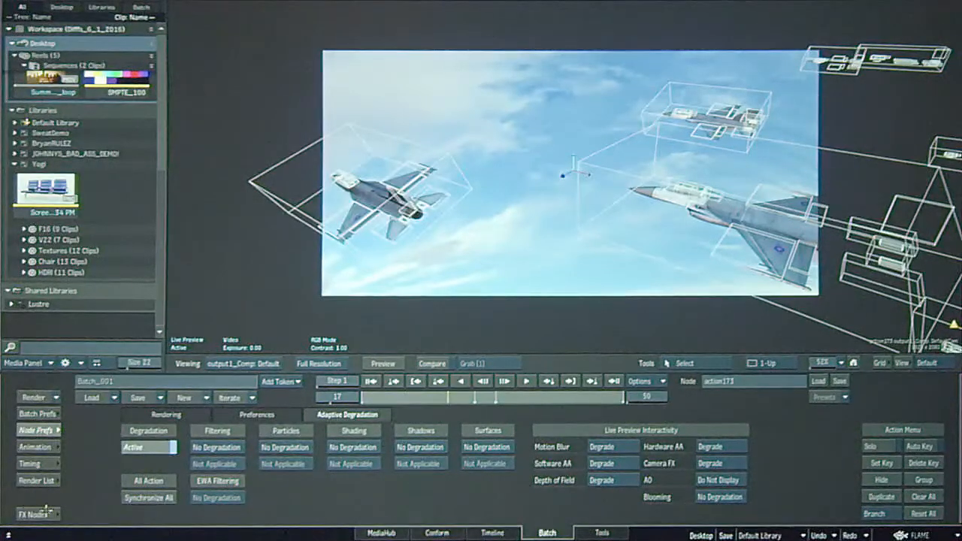
View the Vignetting result at frame 28, and return to the Batch schematic.
key("Escape")
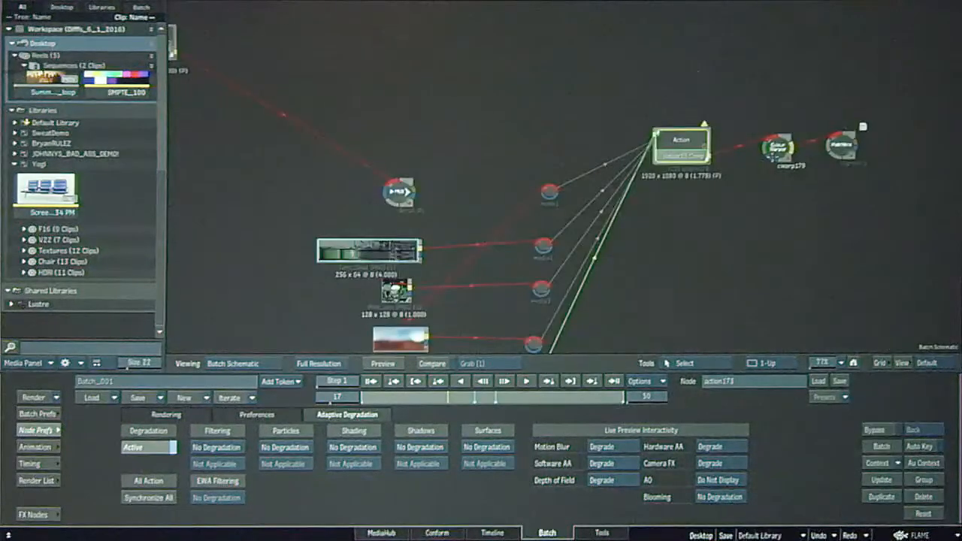
double_click(835, 148)
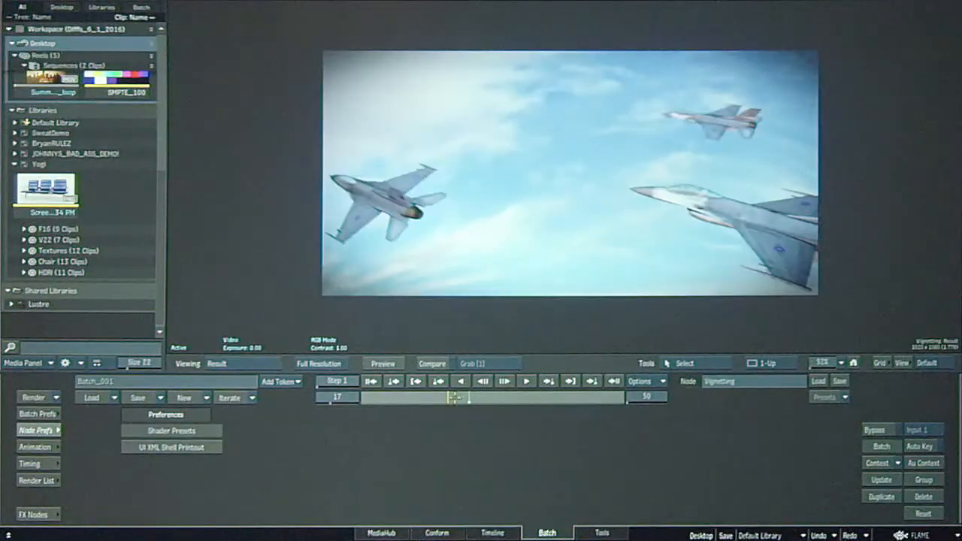
left_click_drag(477, 396, 506, 398)
key("Escape")
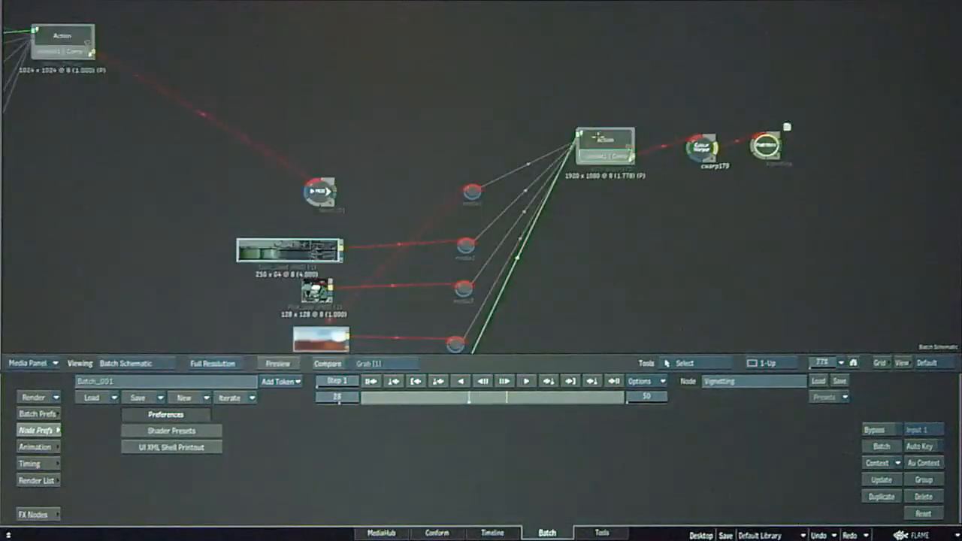
Open action173 and view its jet composite at frames 14 and 18.
double_click(600, 137)
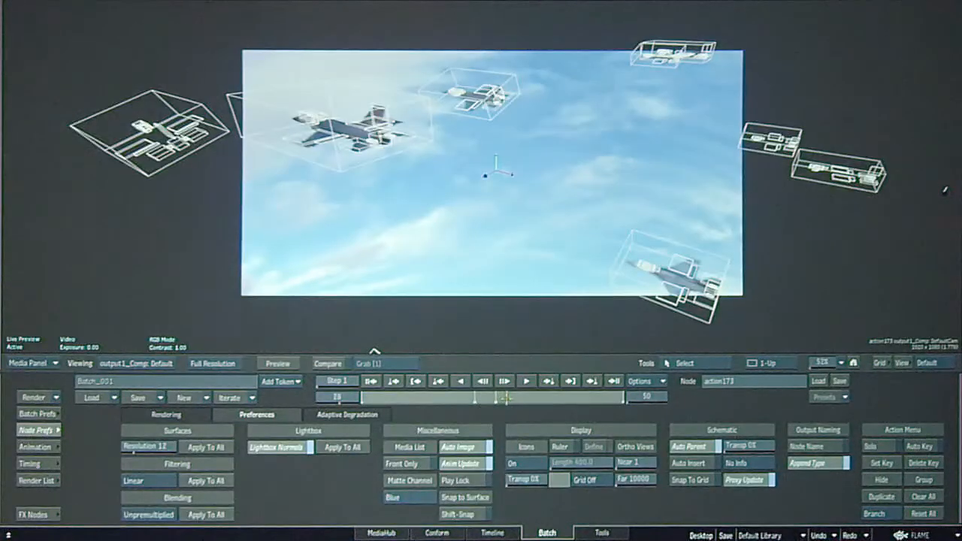
left_click_drag(468, 395, 430, 396)
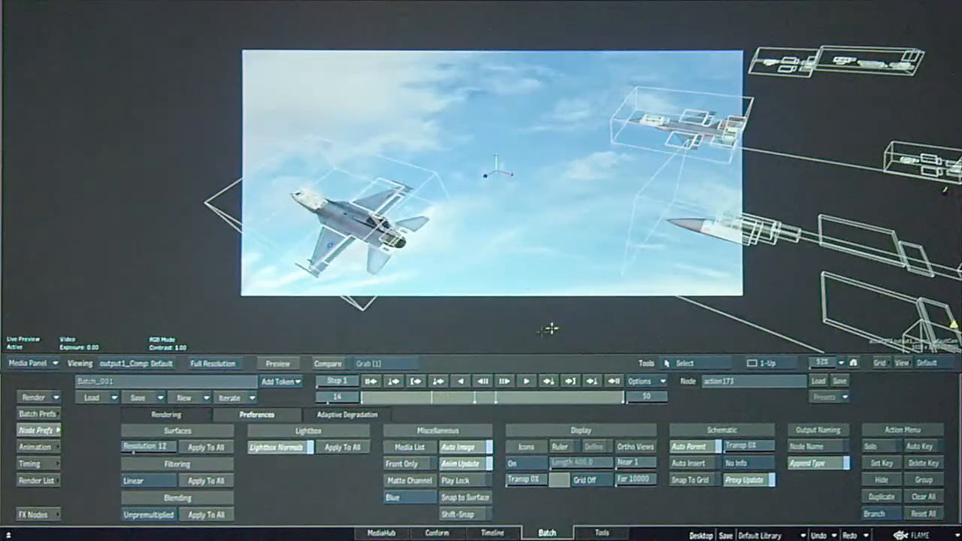
left_click(454, 396)
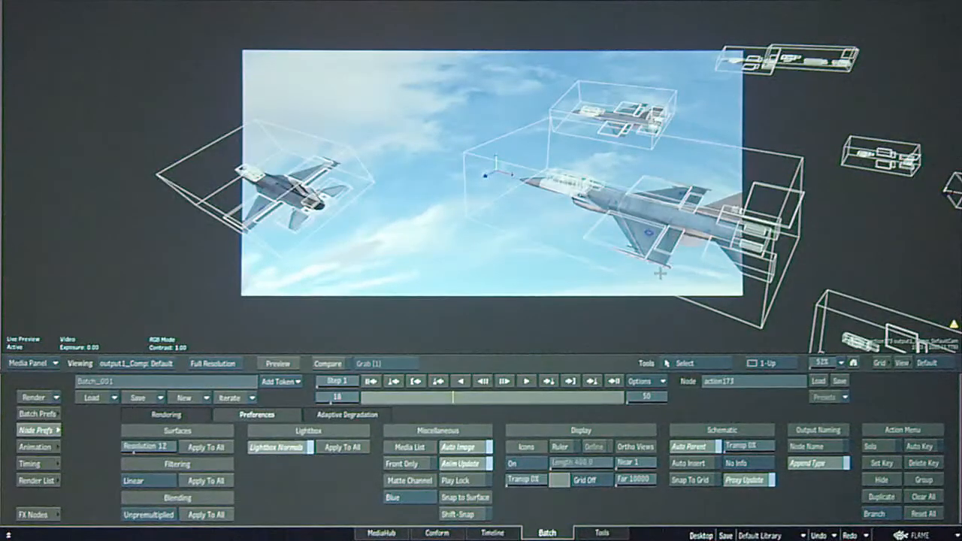
Locate material1 in action173's Action schematic and select its connected IBL map.
key("grave")
left_click_drag(680, 280, 676, 205)
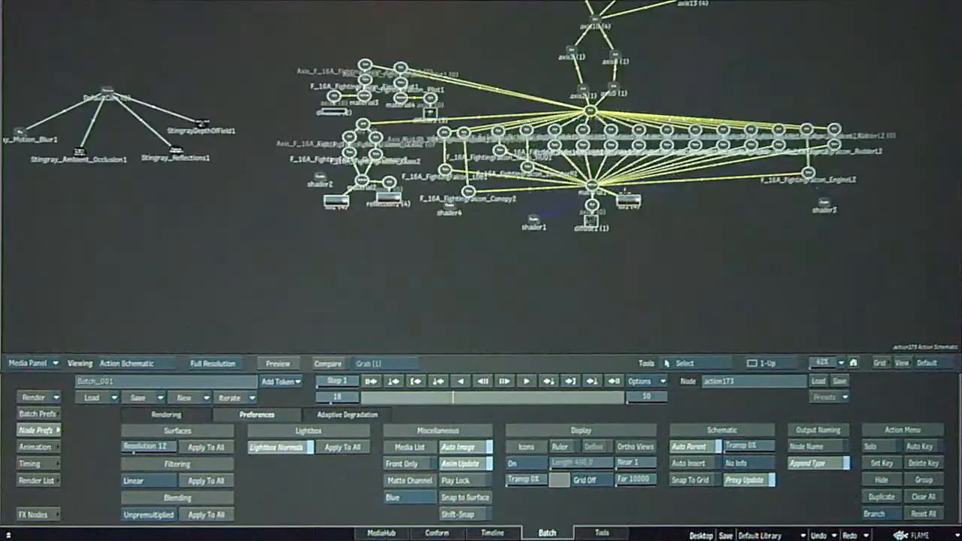
left_click_drag(822, 363, 854, 359)
left_click_drag(852, 299, 705, 237)
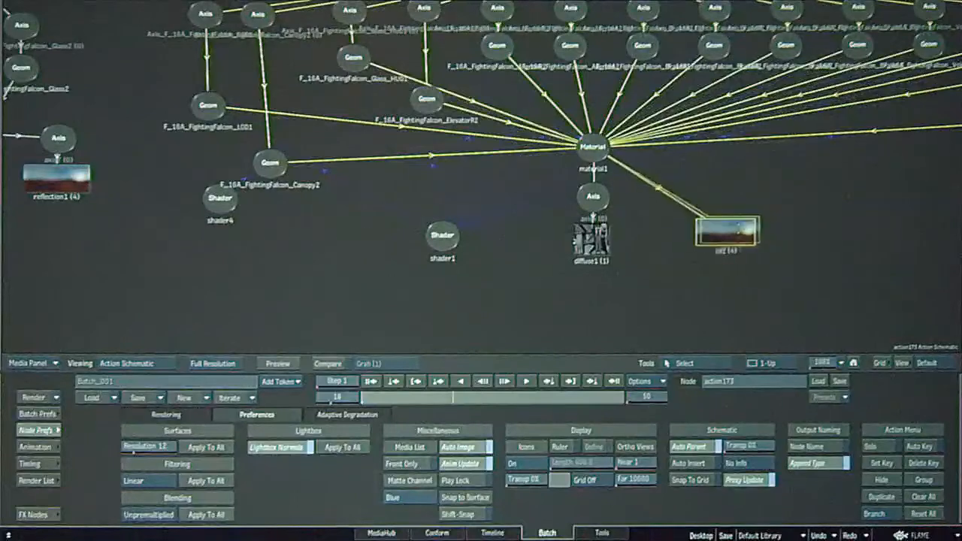
left_click_drag(726, 229, 736, 237)
Bring up shader1's controls alongside the jet composite and set its shading model to Cook-Torrance.
left_click(444, 239)
key("F4")
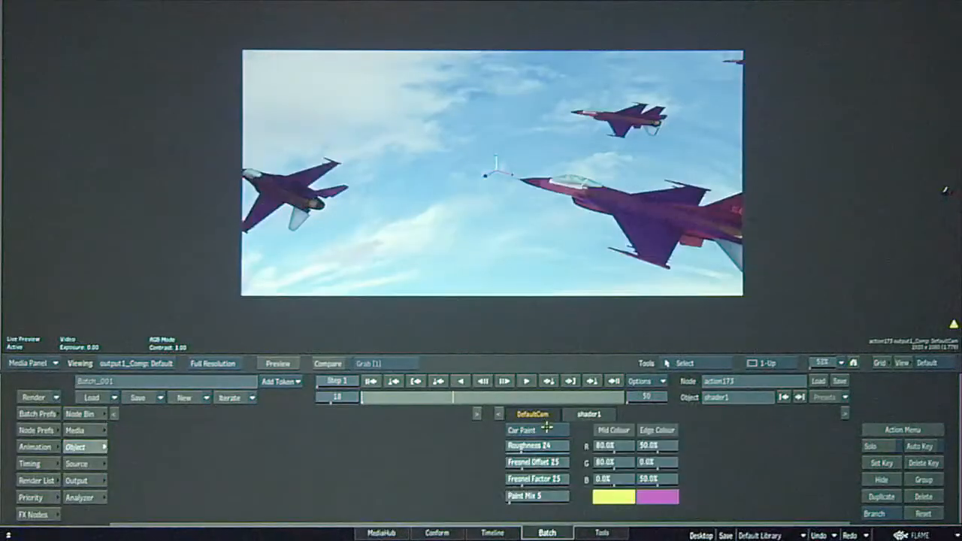
left_click(547, 430)
left_click(548, 415)
left_click(547, 433)
left_click(540, 456)
left_click(549, 431)
left_click(545, 444)
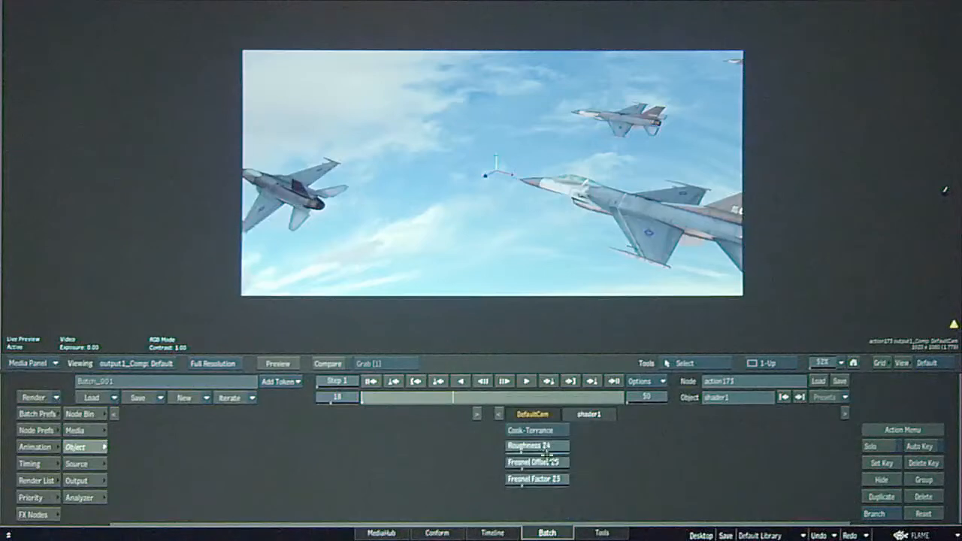
left_click(551, 426)
left_click(548, 440)
left_click(552, 430)
left_click(556, 418)
Advance the jet composite to frame 21 to review the shading.
left_click_drag(454, 399, 467, 394)
key("Right")
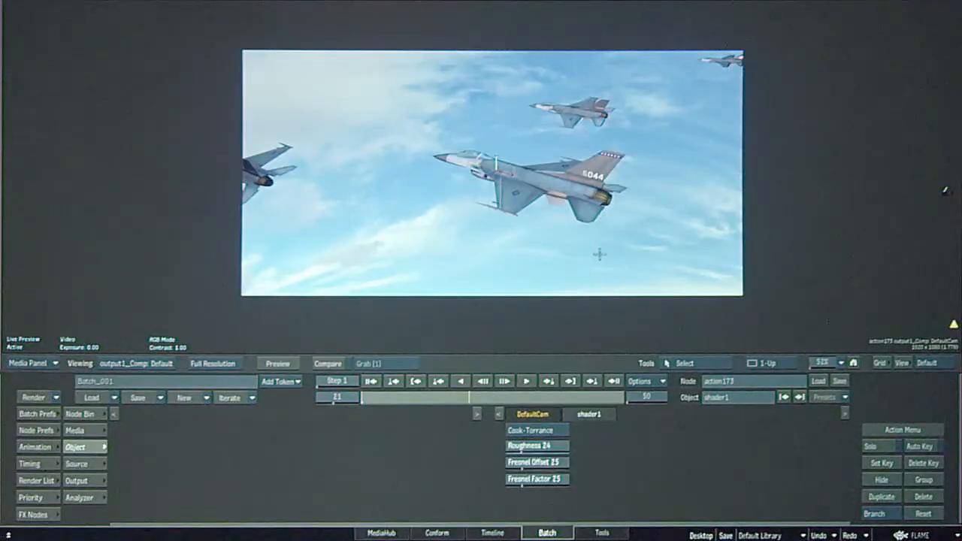
key("Escape")
key("Escape")
Place the shader3 node beside the F_16A_FightingFalcon_EngineL2 geometry in the Action schematic.
key("grave")
left_click_drag(803, 106, 433, 184)
mouse_move(648, 149)
left_mouse_down()
mouse_move(679, 143)
mouse_move(649, 150)
left_mouse_up()
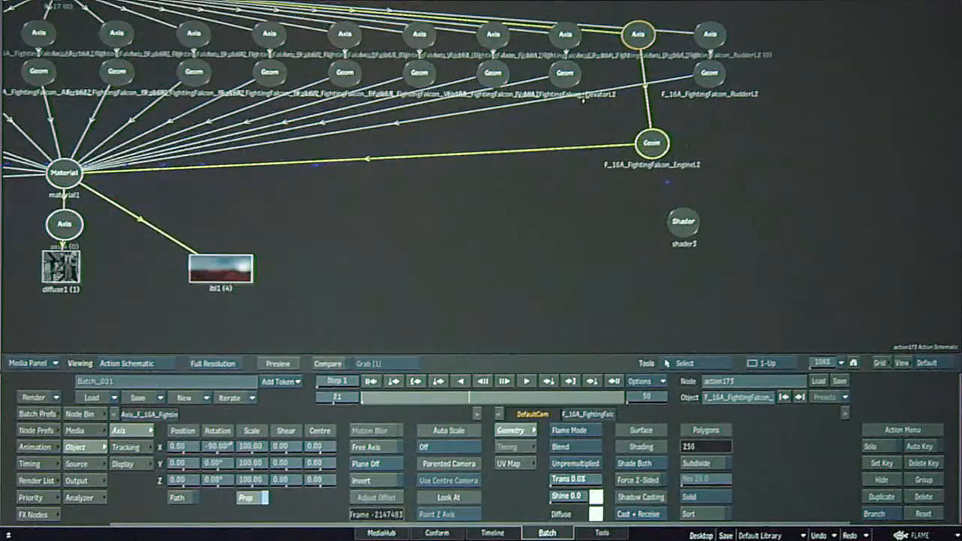
mouse_move(683, 221)
left_mouse_down()
mouse_move(734, 186)
mouse_move(739, 152)
left_mouse_up()
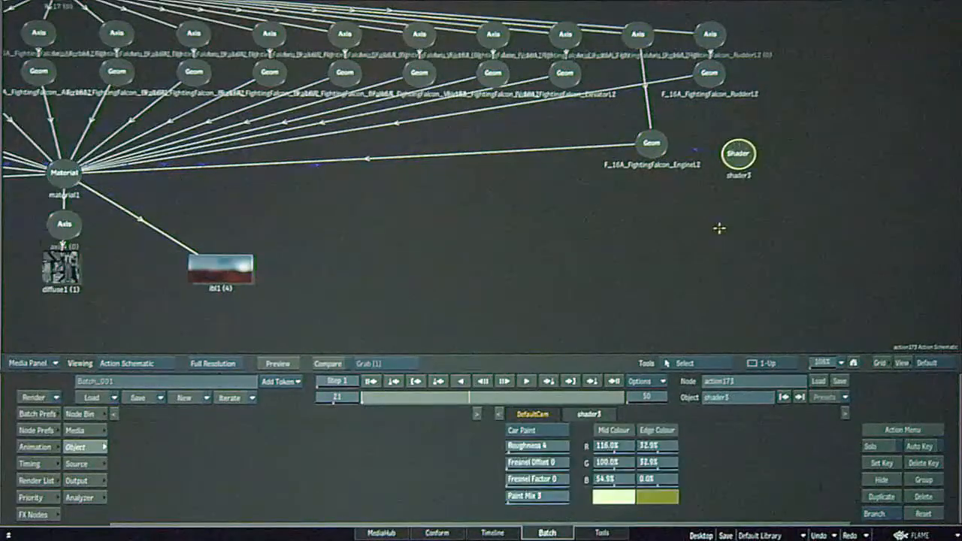
View the jet composite with shader3's controls open.
key("Escape")
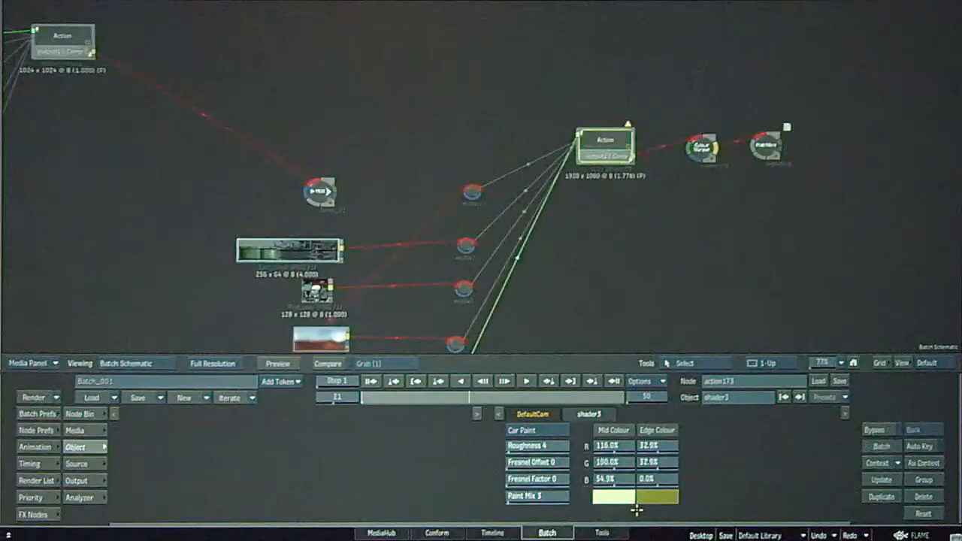
key("Escape")
key("F4")
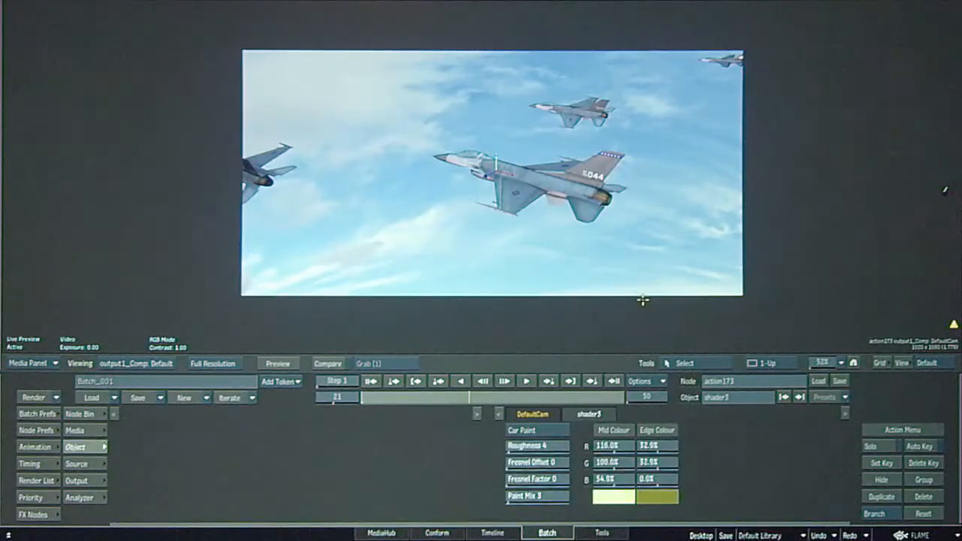
left_click_drag(454, 120, 573, 167)
Locate shader2 beside the canopy glass material2 in the Action schematic and bring up its controls alongside the jet composite.
key("Escape")
key("Escape")
key("grave")
left_click_drag(437, 250, 943, 214)
left_click_drag(290, 258, 771, 298)
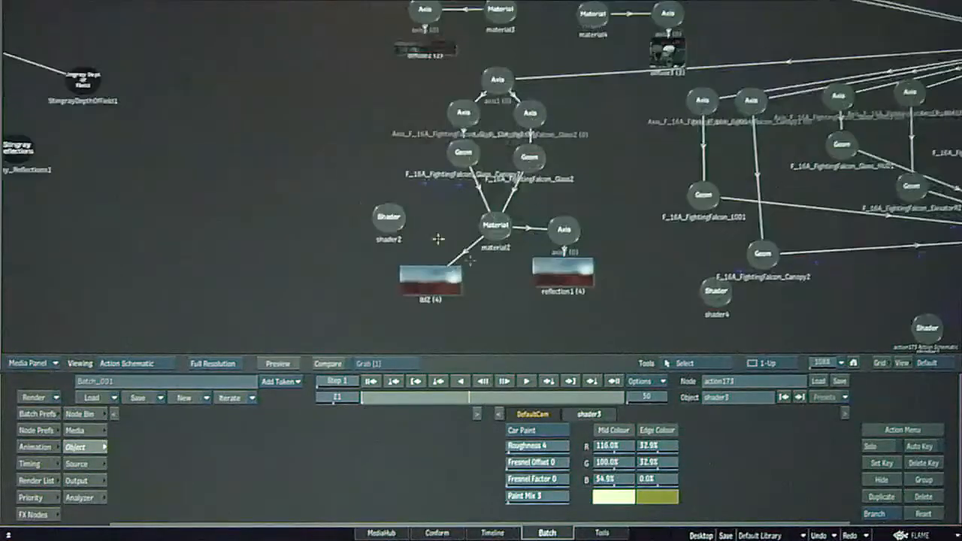
left_click(387, 219)
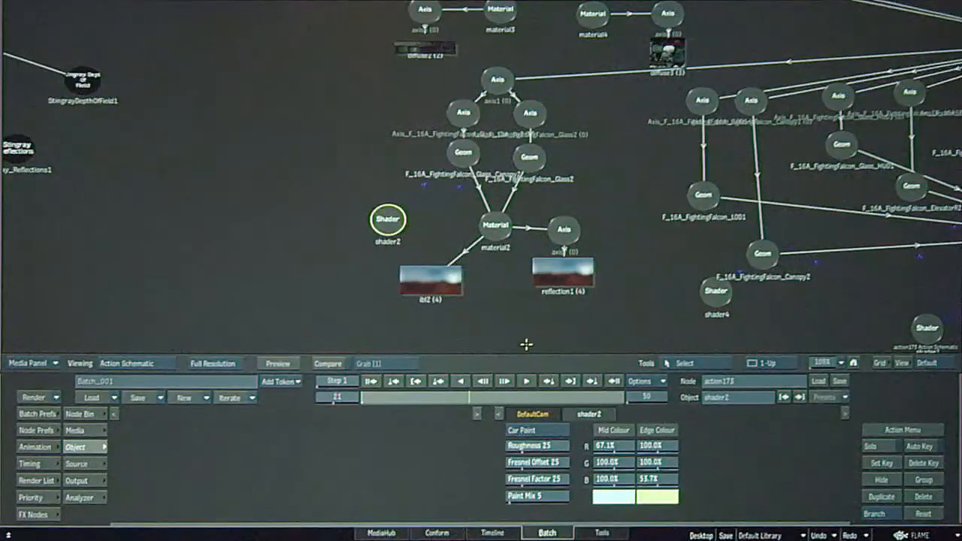
key("F4")
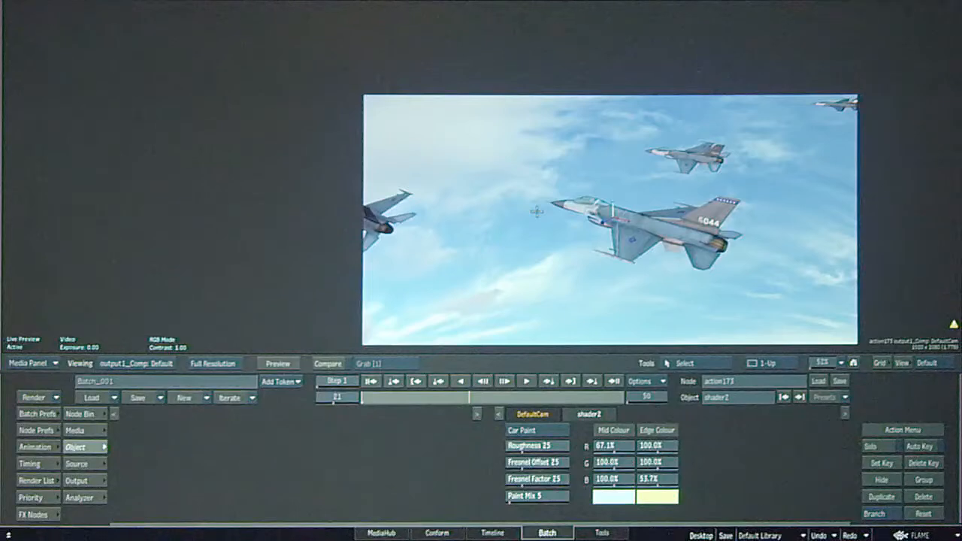
Compare the Fresnel and Cook-Torrance shading models on shader2 with the jets enlarged.
left_click_drag(822, 363, 833, 363)
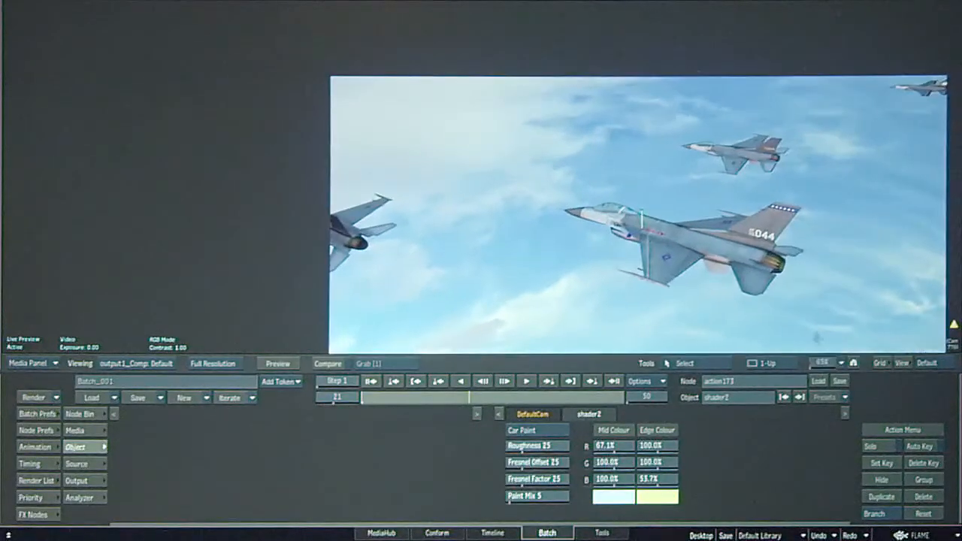
left_click(535, 430)
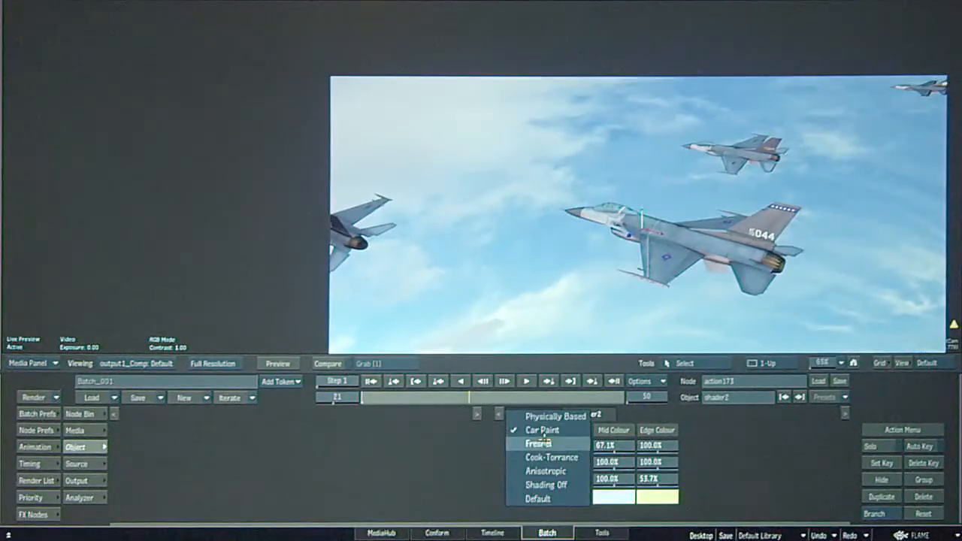
left_click(539, 444)
left_click(551, 430)
left_click(551, 443)
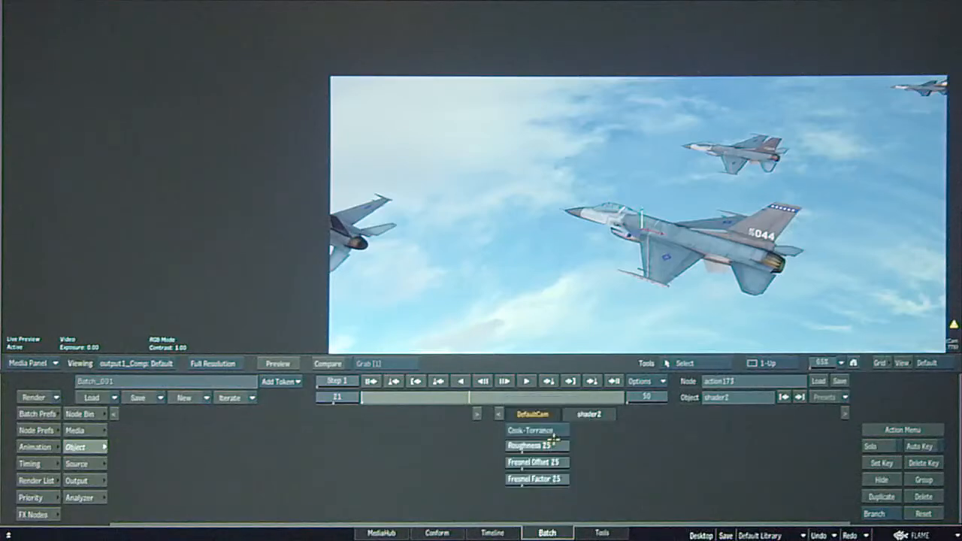
left_click(552, 430)
left_click(540, 414)
Turn off adaptive degradation in action173's preferences and frame the main jet closely.
left_click(34, 447)
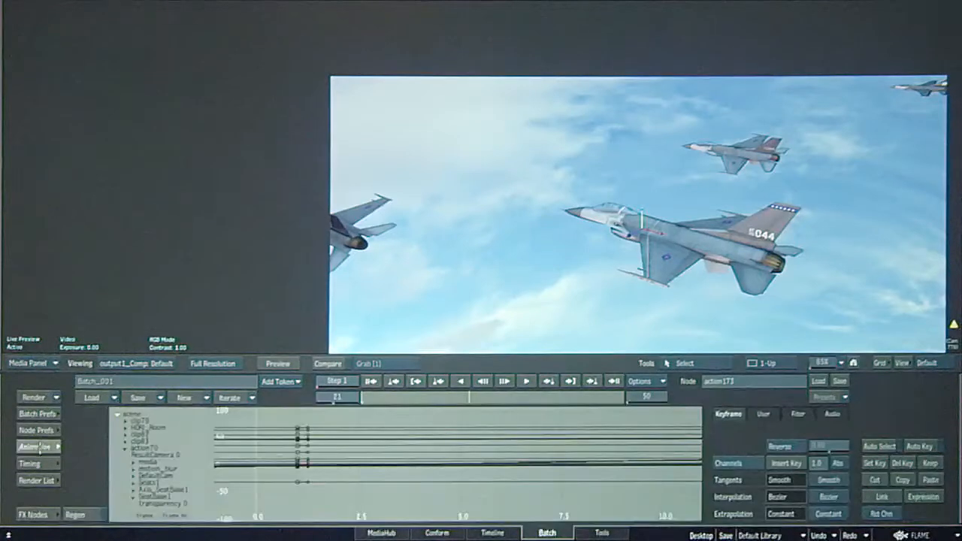
left_click(39, 430)
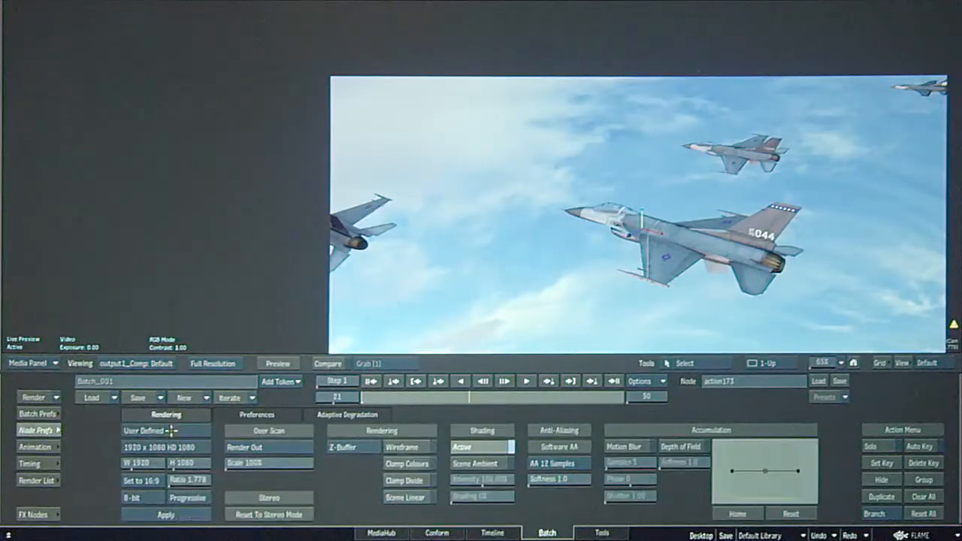
left_click(338, 414)
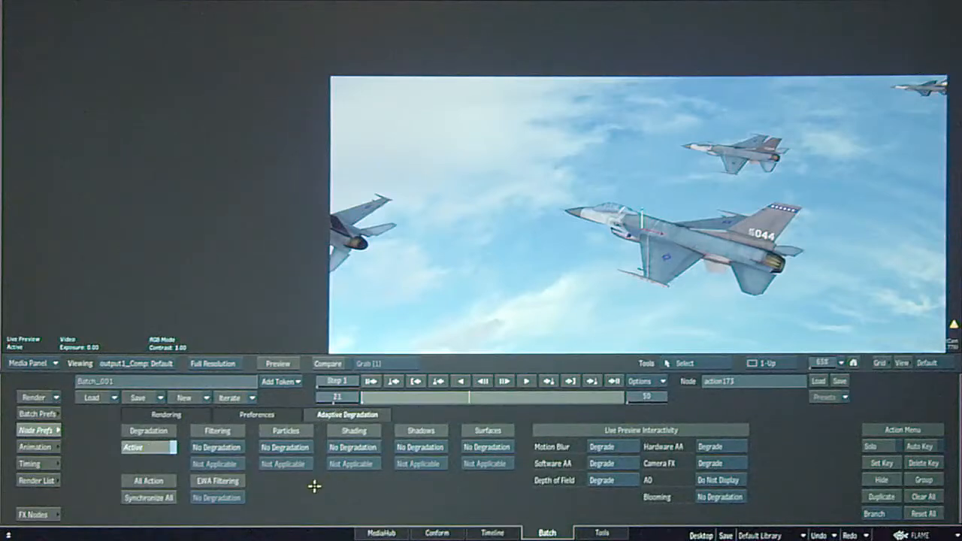
left_click(147, 450)
left_click_drag(820, 364, 835, 364)
left_click_drag(796, 300, 643, 243)
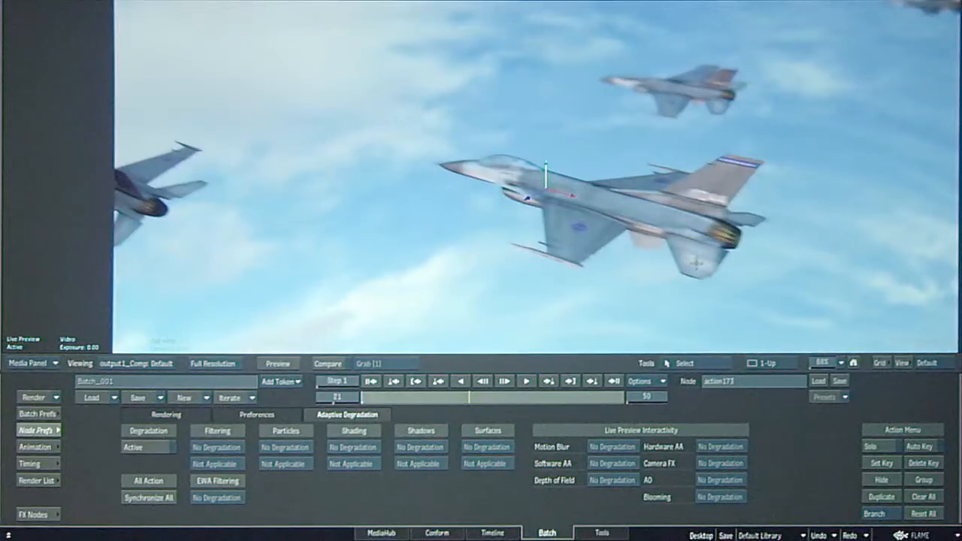
Select the Stingray_Ambient_Occlusion1 node under the default camera and examine its effect on the jet composite.
key("Escape")
key("Escape")
key("F8")
left_click_drag(416, 287, 600, 332)
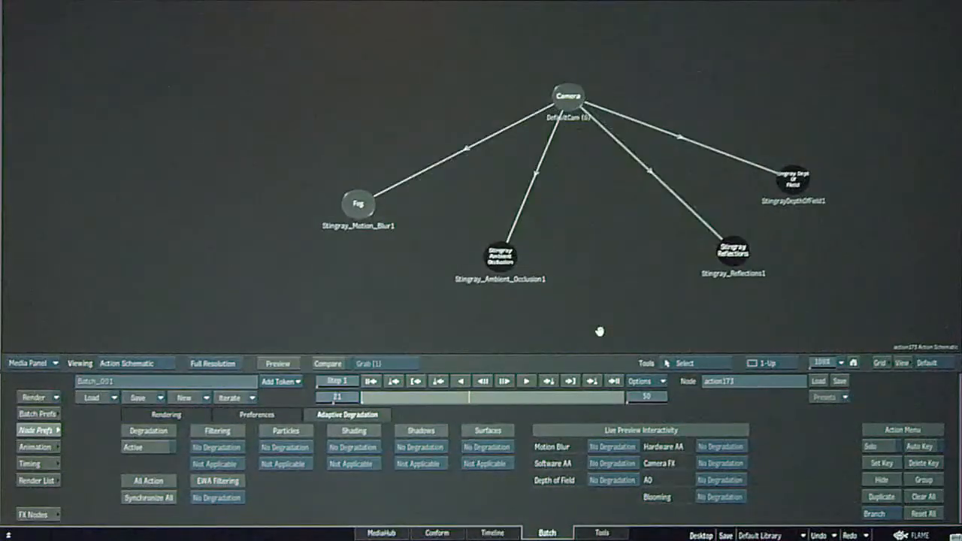
left_click(501, 259)
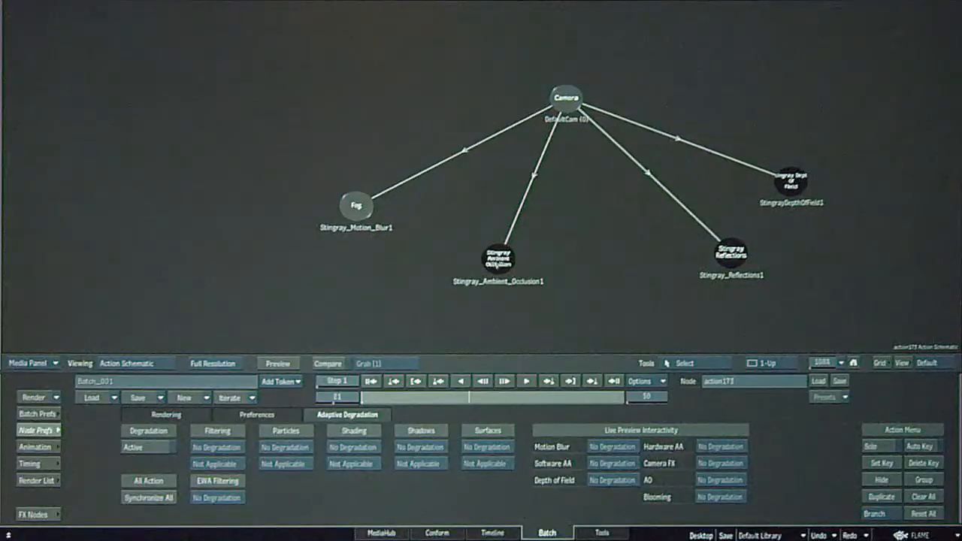
mouse_move(508, 268)
left_mouse_down()
mouse_move(496, 275)
mouse_move(508, 265)
left_mouse_up()
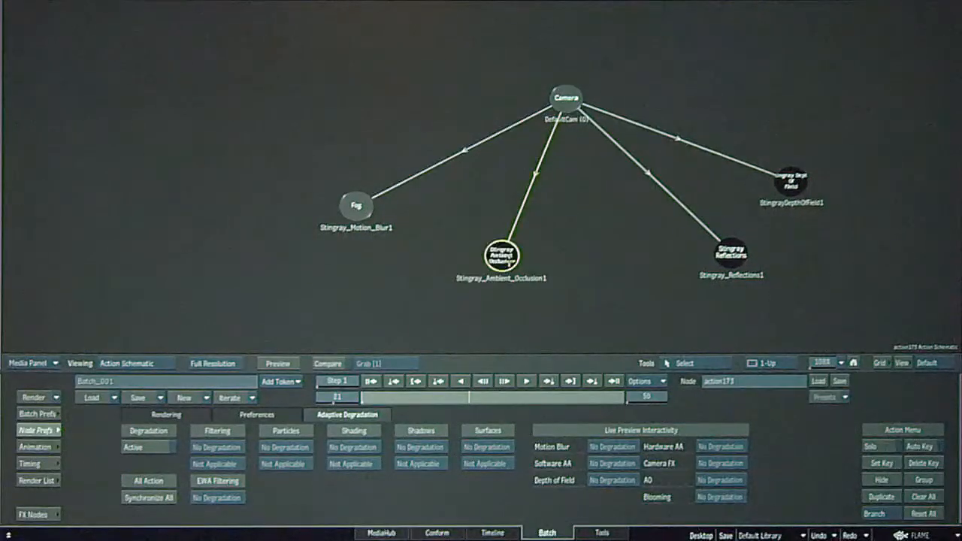
key("F4")
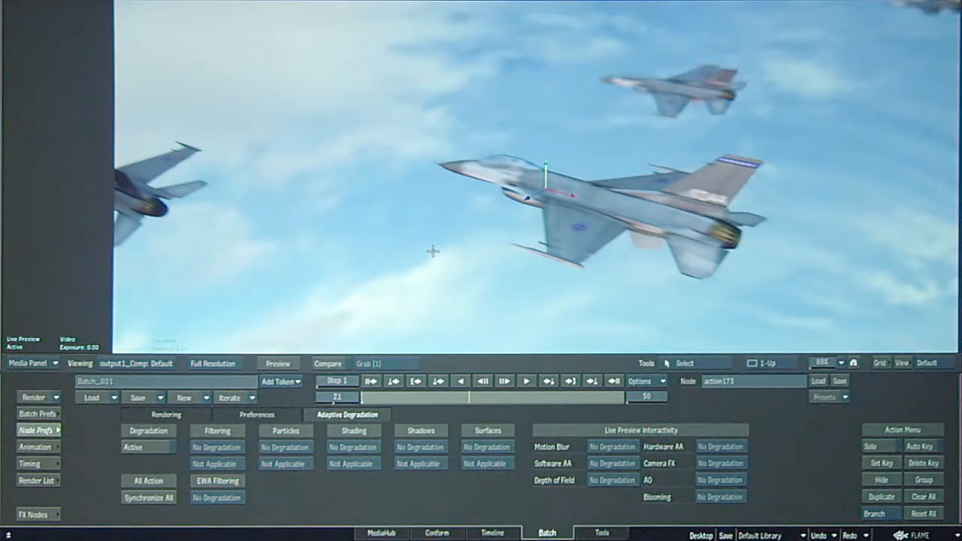
key("F8")
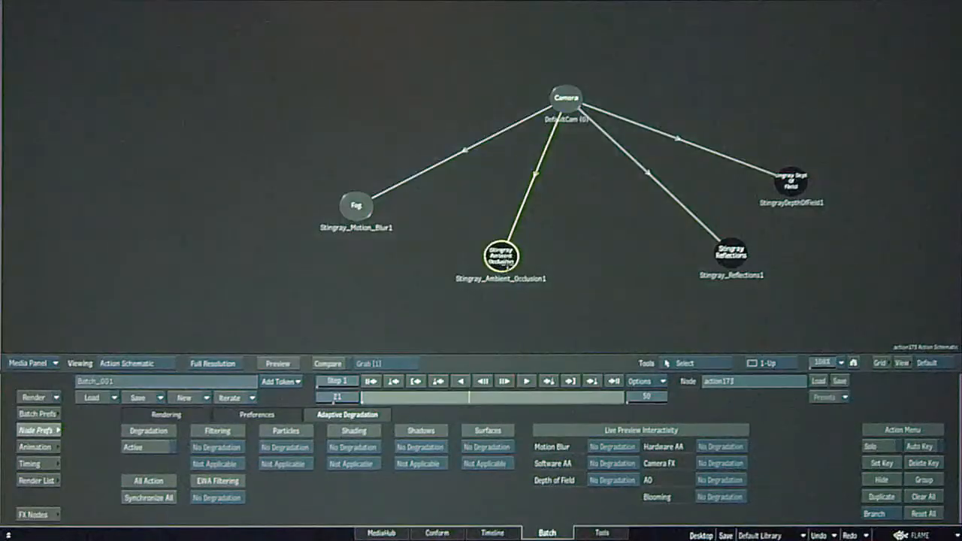
key("F4")
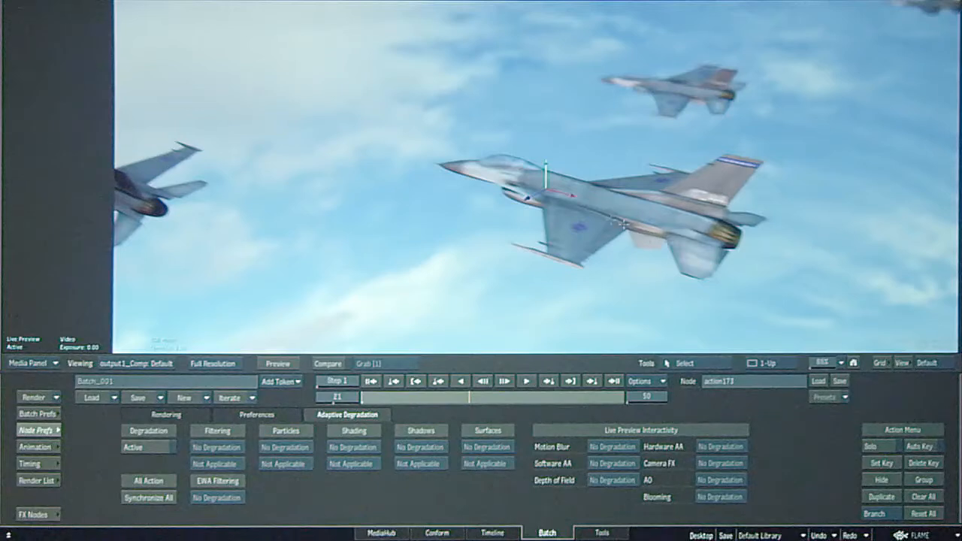
Select the Stingray_Reflections1 node in the Action schematic and examine the reflections on the jets.
key("F8")
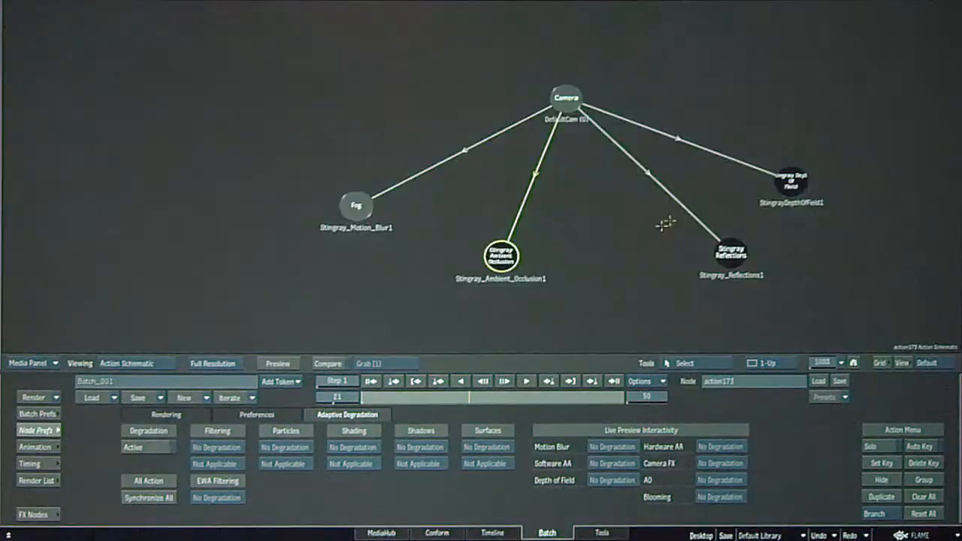
left_click(730, 255)
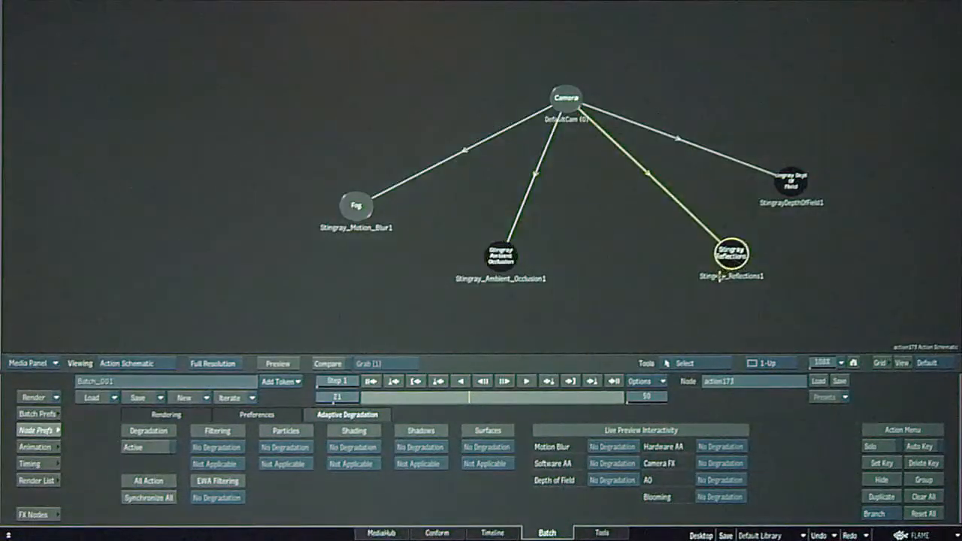
key("F4")
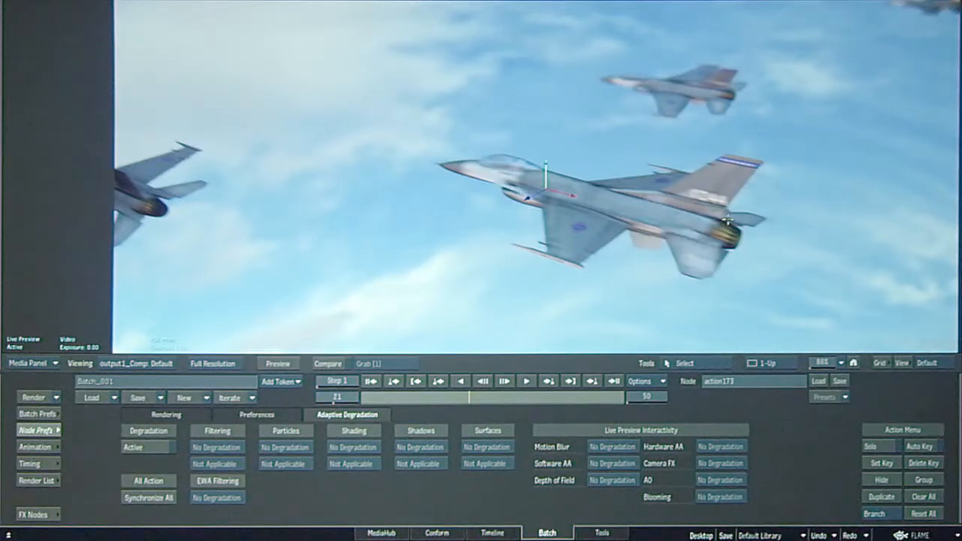
Check the StingrayDepthOfField1 node against the jet composite and revisit the ambient occlusion and reflections nodes.
key("F8")
left_click(791, 184)
key("F4")
key("F4")
left_click(499, 254)
left_click(729, 254)
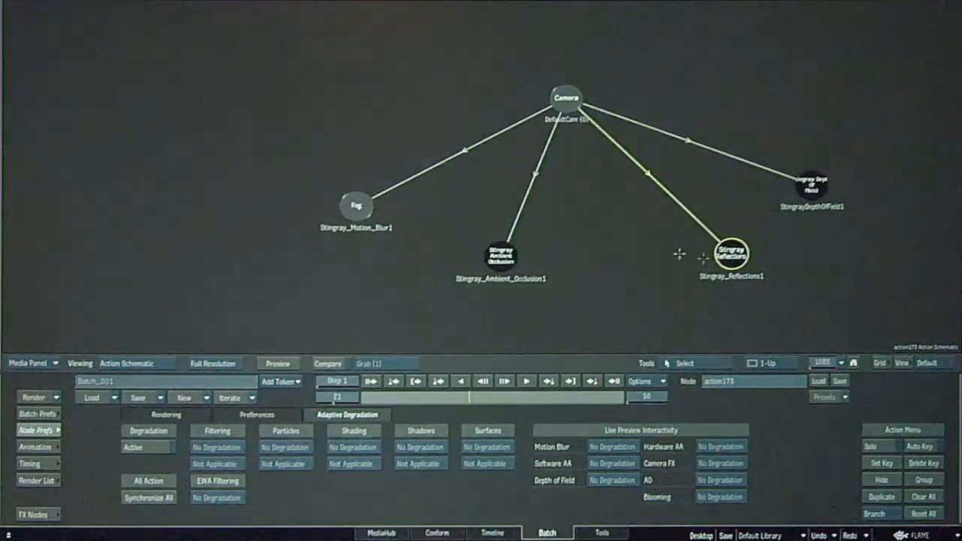
Open Stingray_Motion_Blur1's controls beside the jet composite and set its exposure time to 1.28.
double_click(354, 206)
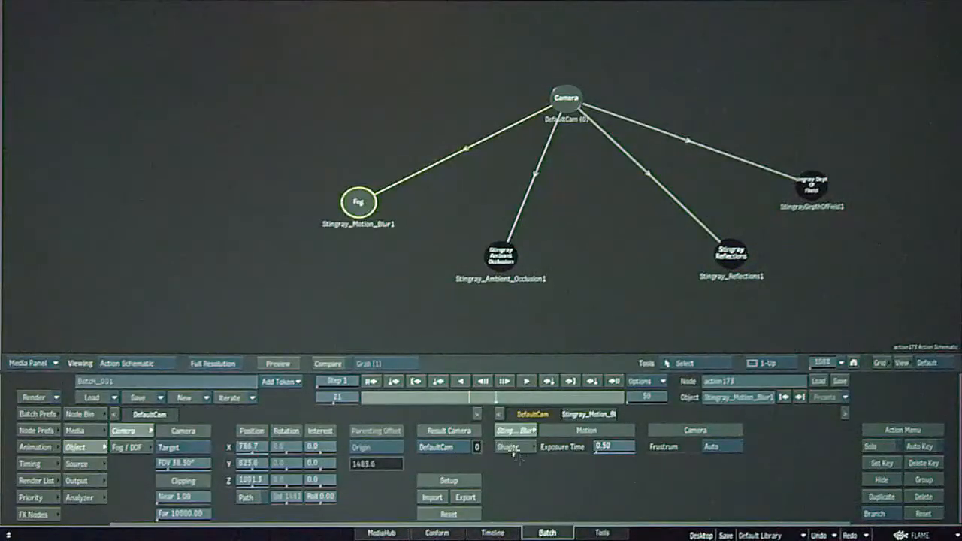
key("F4")
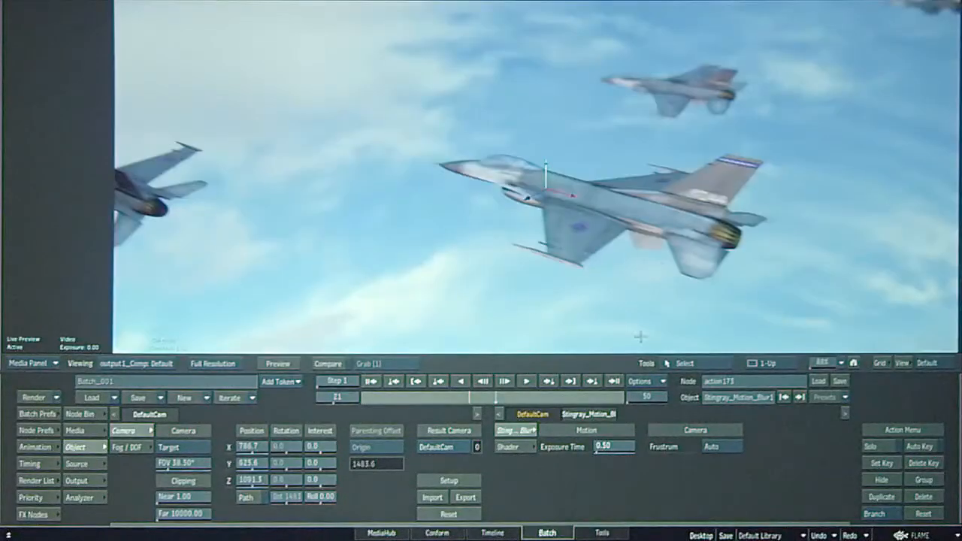
left_click_drag(610, 454, 624, 445)
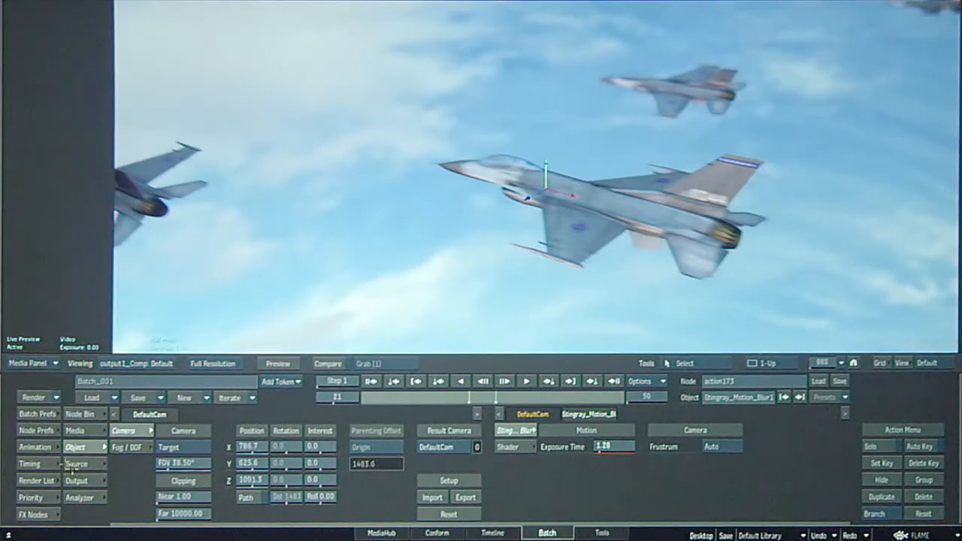
Review the anti-aliasing and accumulation options in action173's rendering preferences.
left_click(49, 432)
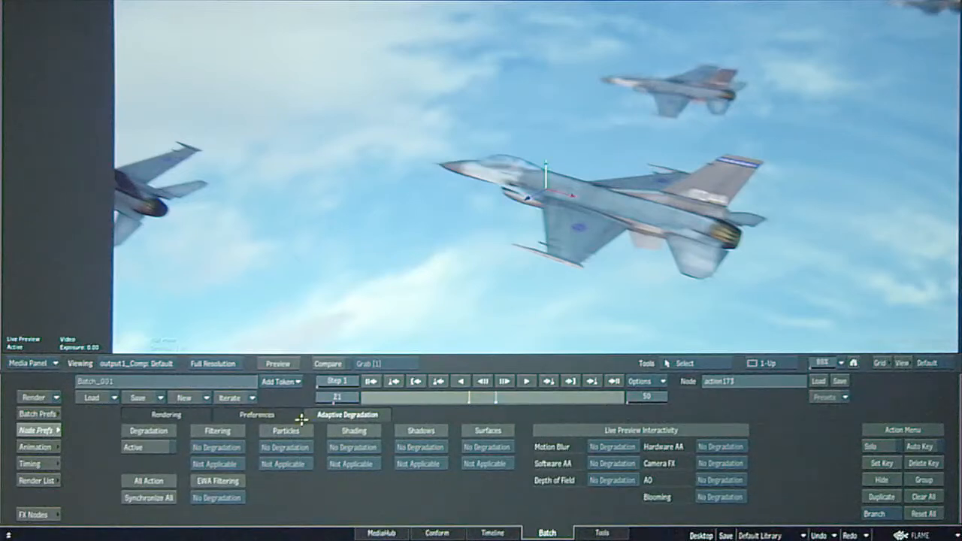
left_click(178, 416)
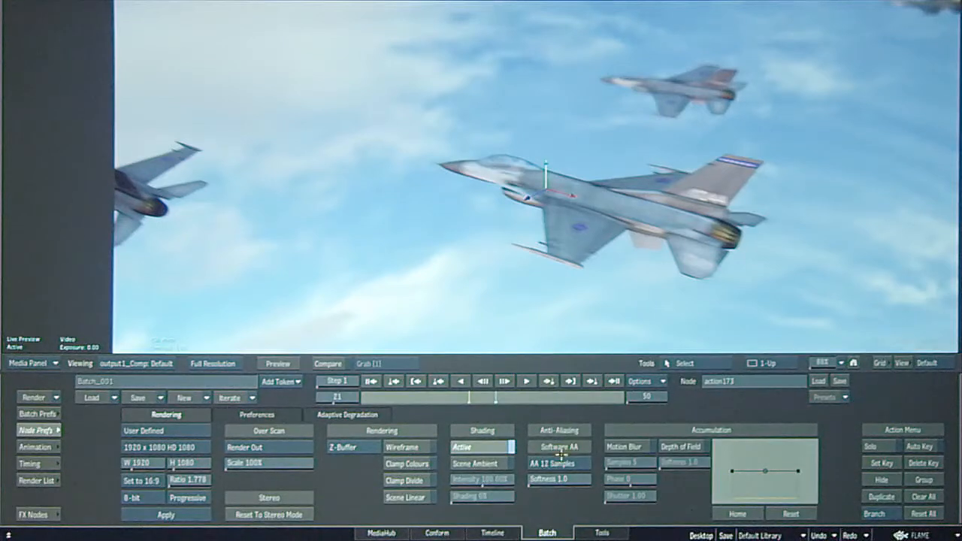
key("Escape")
key("Escape")
key("Escape")
Test an exposure time of 6.31 on Stingray_Motion_Blur1 and settle on 1.06.
key("F8")
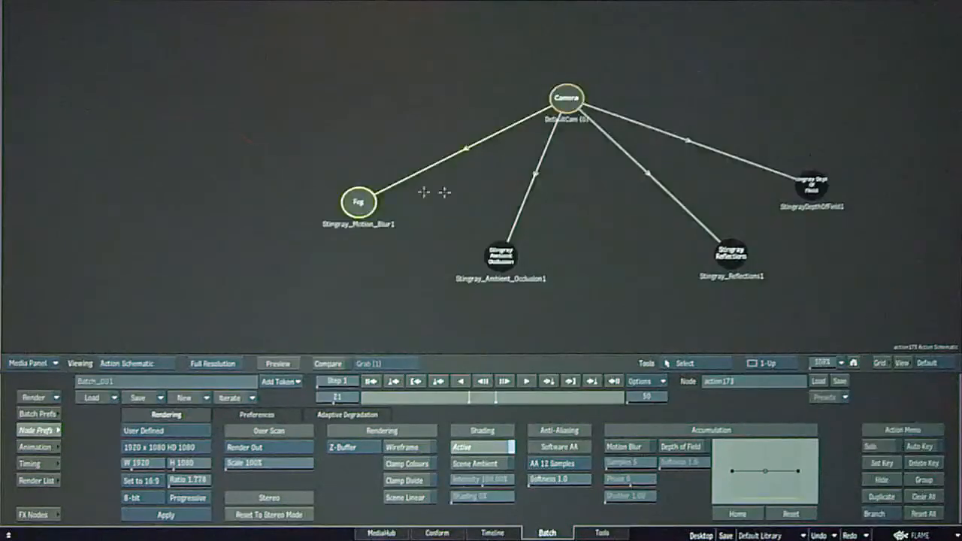
double_click(352, 205)
key("F4")
left_click_drag(613, 449, 707, 454)
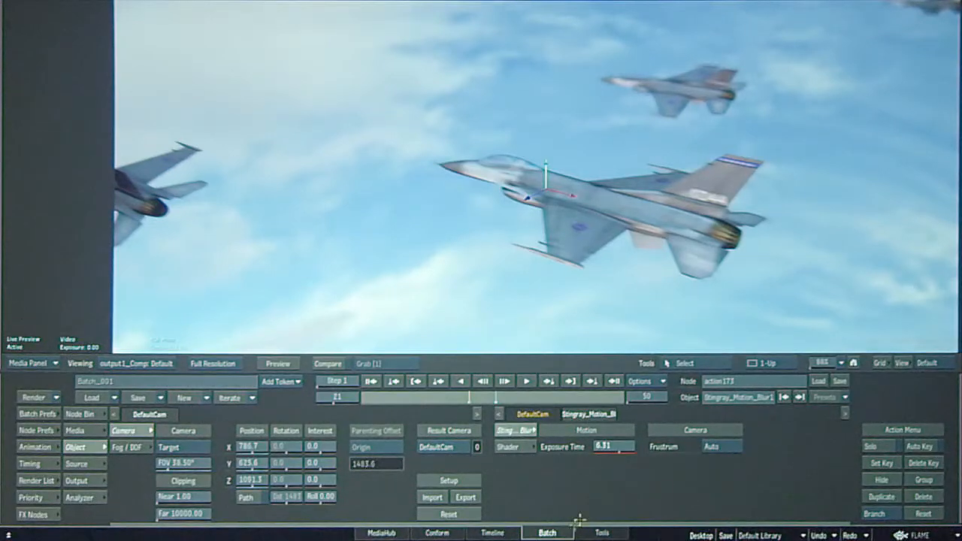
left_click_drag(610, 444, 688, 440)
left_click_drag(612, 445, 496, 435)
Hide Stingray_Motion_Blur1 and compare the jet composite with accumulation motion blur at 5 samples on and off, leaving it off.
key("grave")
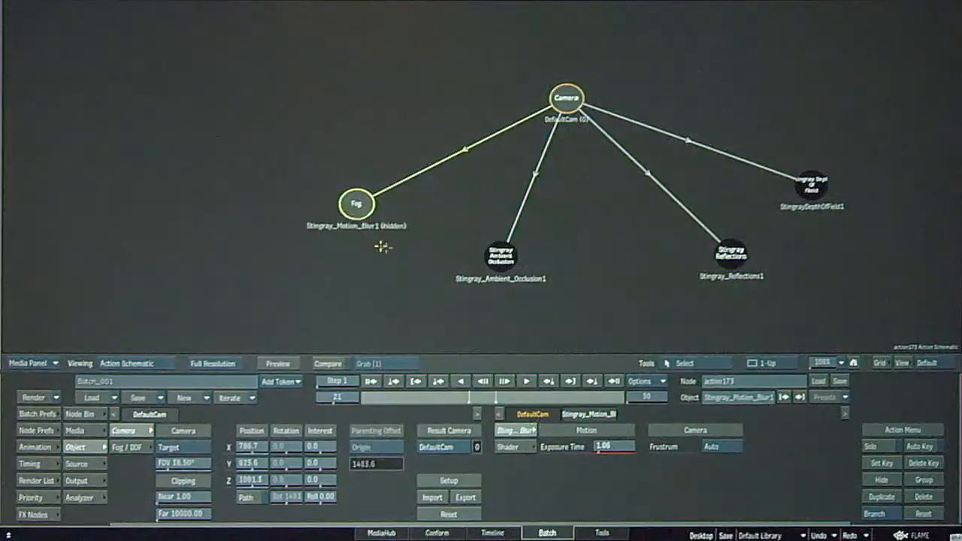
left_click(46, 431)
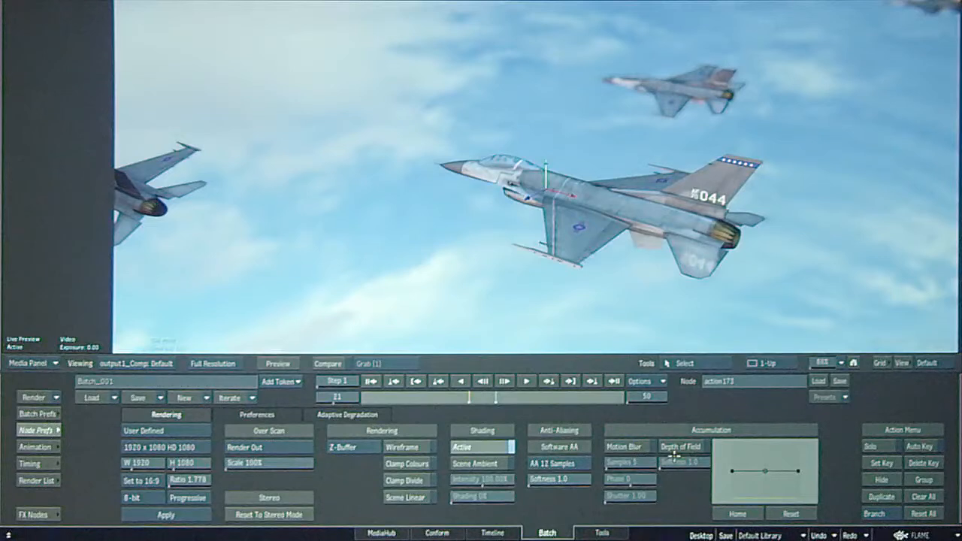
left_click(636, 447)
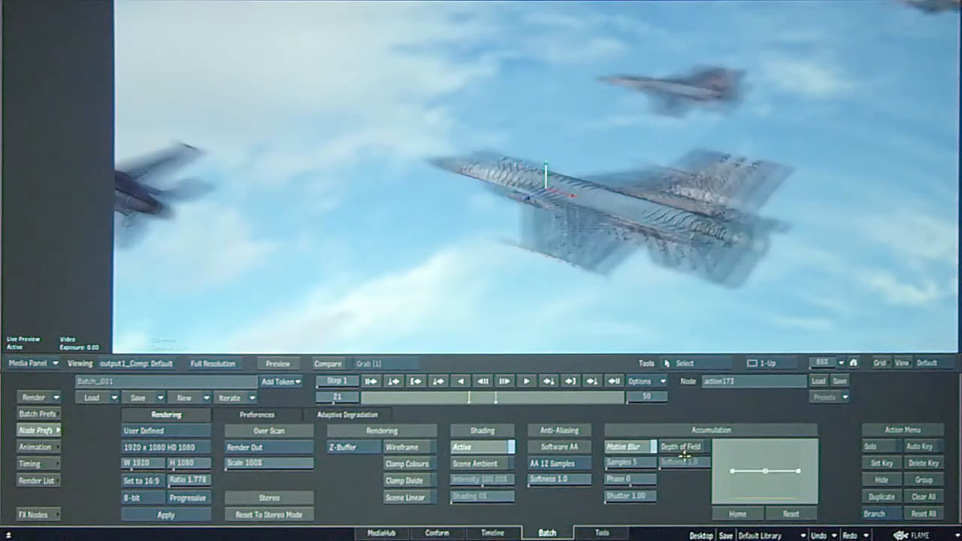
left_click(635, 446)
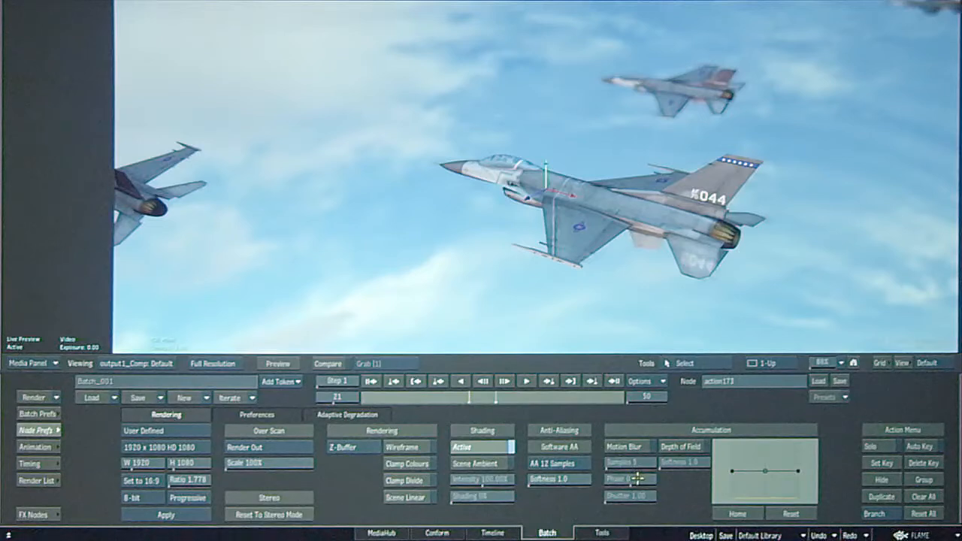
left_click(635, 447)
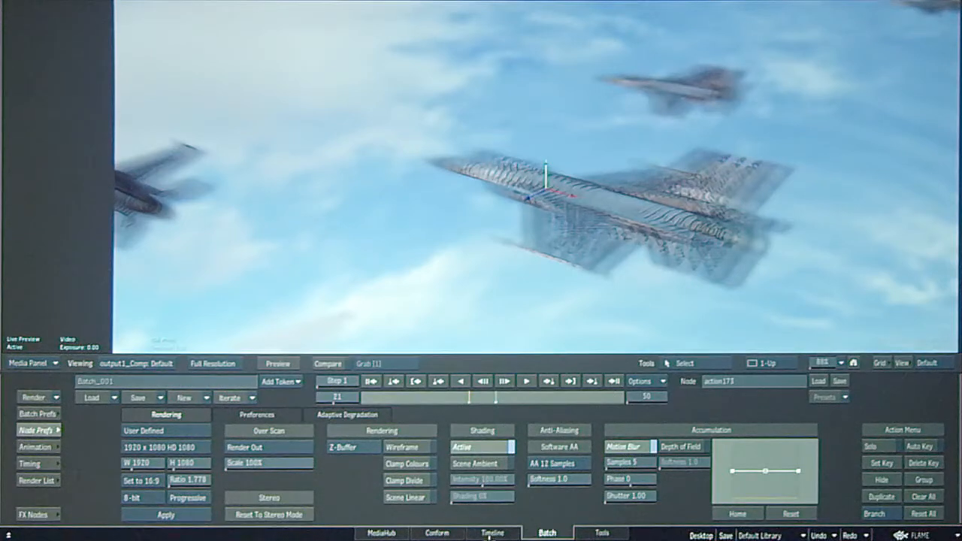
left_click(623, 447)
key("F4")
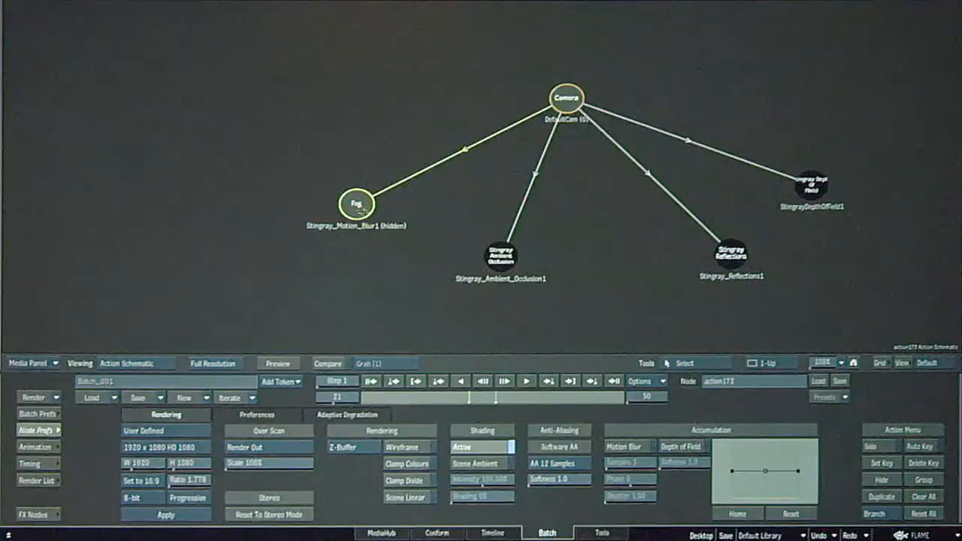
Unhide Stingray_Motion_Blur1 in the Action schematic and view the jet composite with the effect applied.
left_click_drag(363, 211, 364, 206)
key("h")
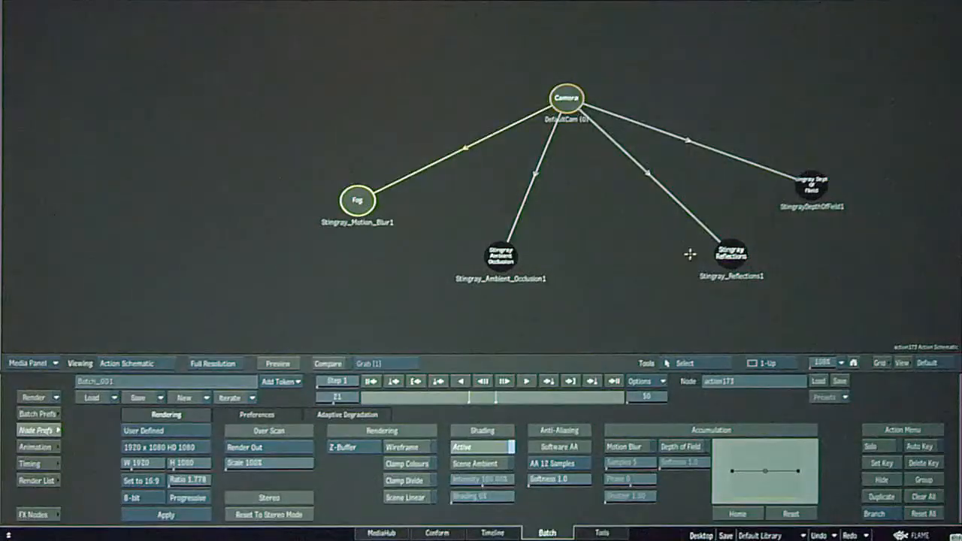
key("F1")
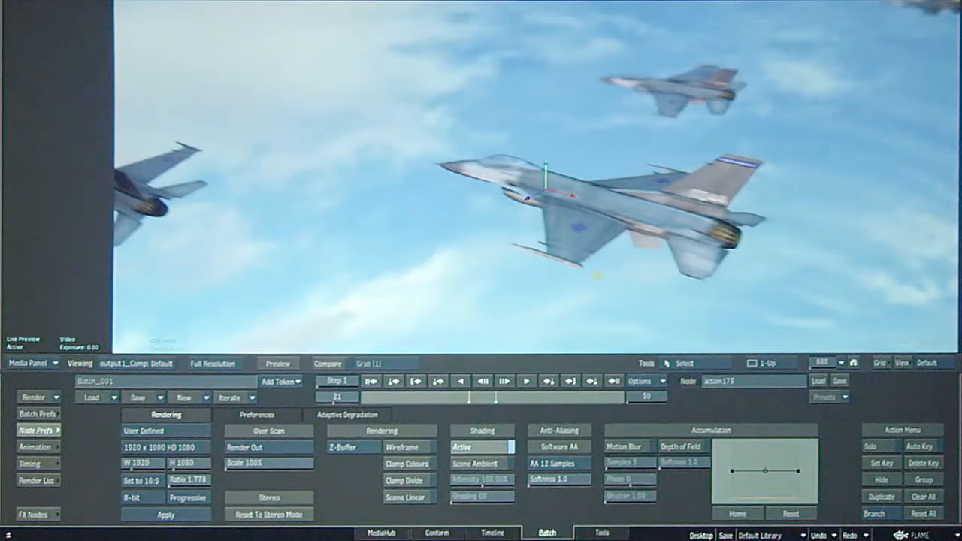
Select StingrayDepthOfField1 in the Action schematic, return to the jet composite and go to the first frame.
key("ctrl+s")
key("Escape")
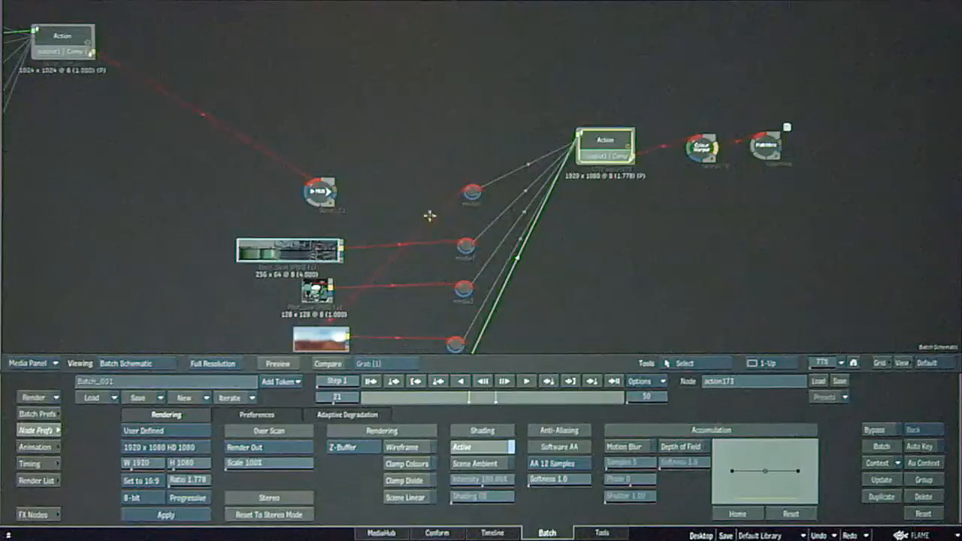
key("Escape")
key("Escape")
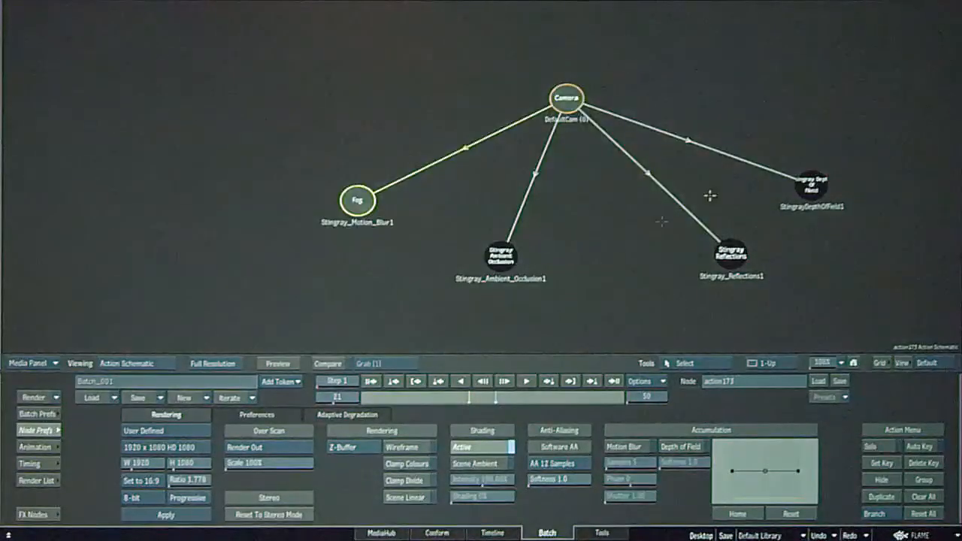
left_click_drag(749, 244, 607, 224)
left_click_drag(756, 156, 737, 156)
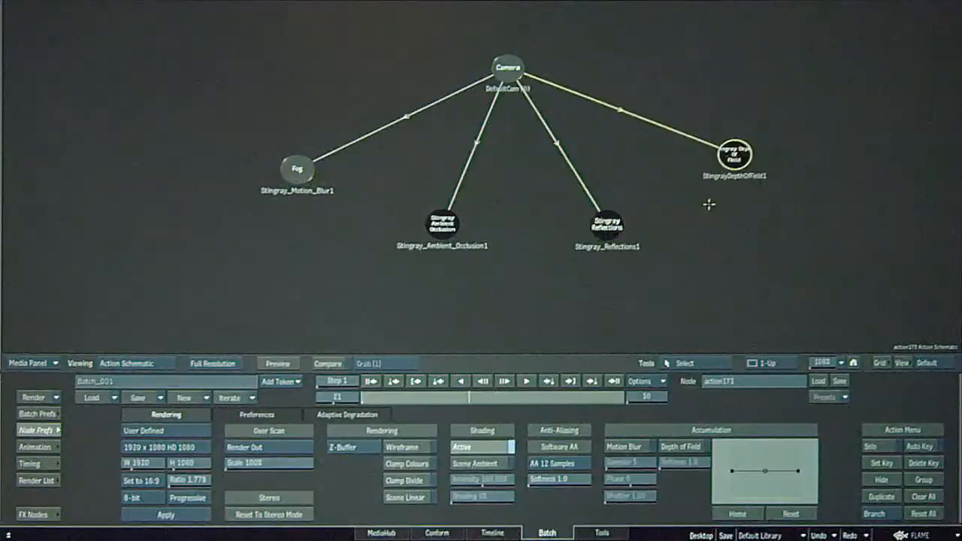
key("F4")
left_click(371, 382)
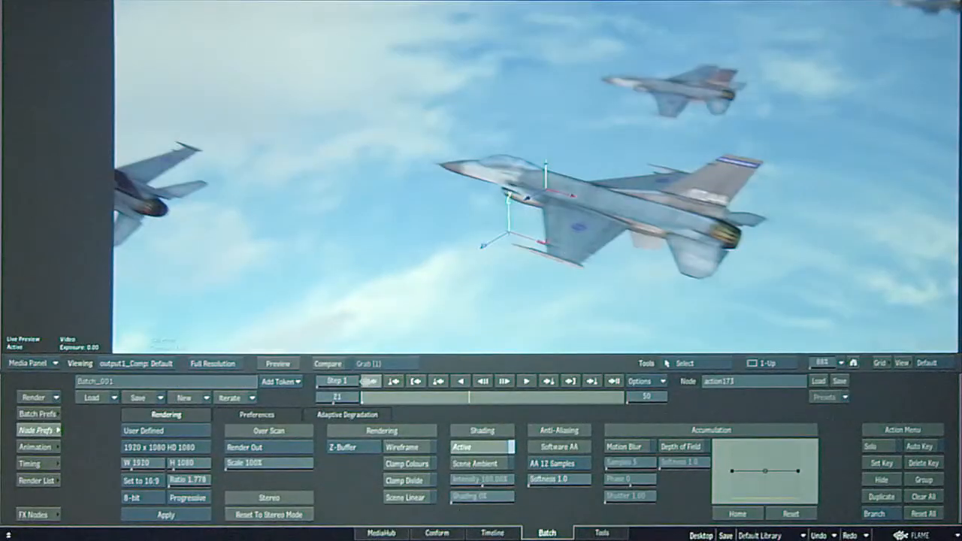